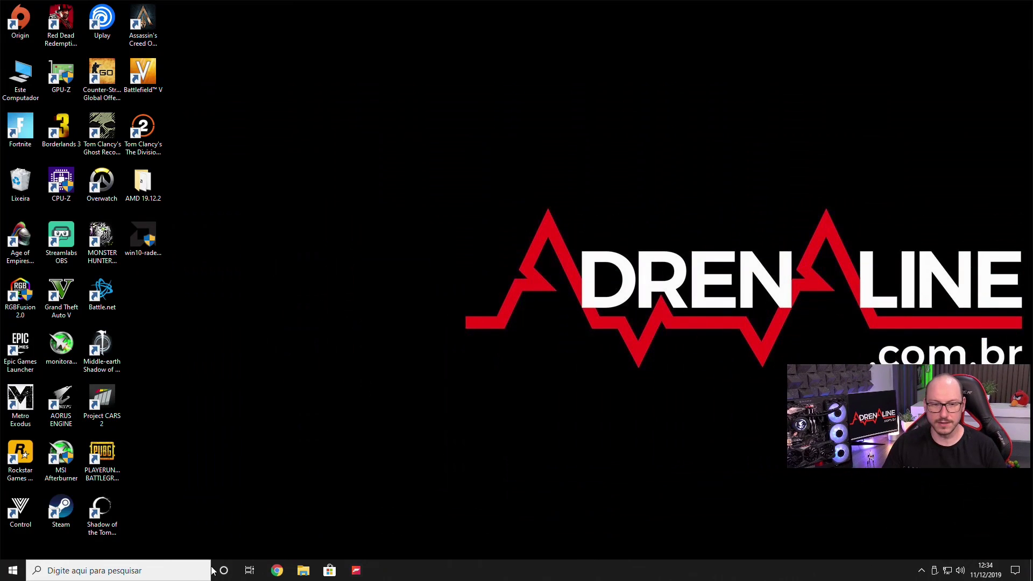
Open Chrome, search the web for "amd driver", go to AMD's drivers and support page and dismiss the feedback survey.
{"action": "left_click", "coordinate": [277, 570]}
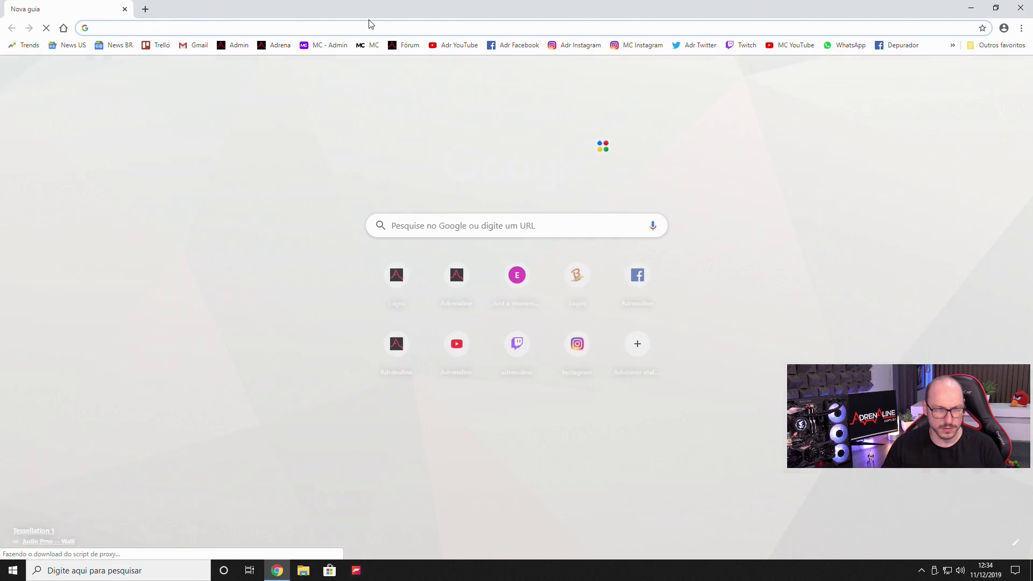
{"action": "type", "text": "amd driver"}
{"action": "key", "text": "Return"}
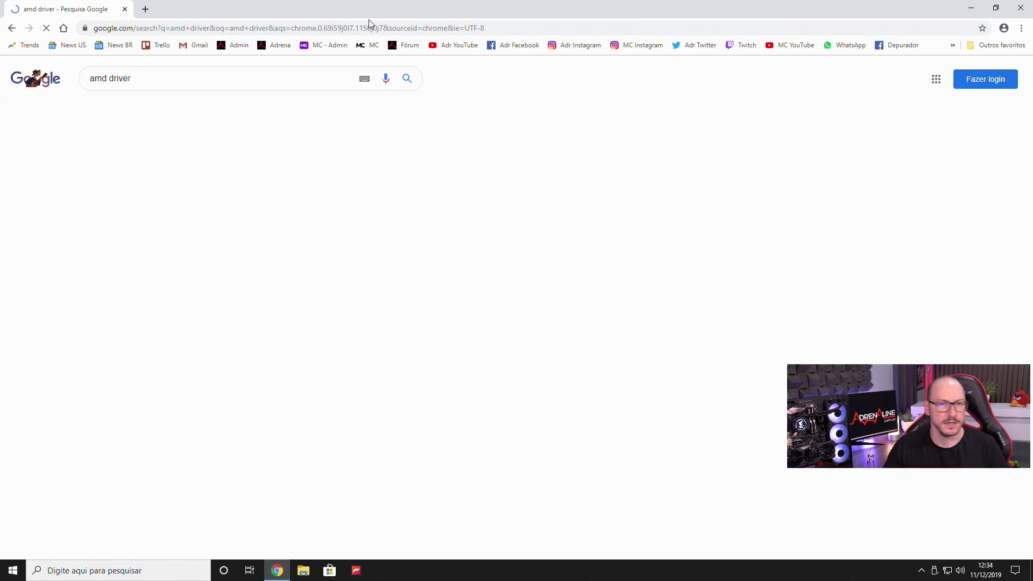
{"action": "left_click", "coordinate": [162, 155]}
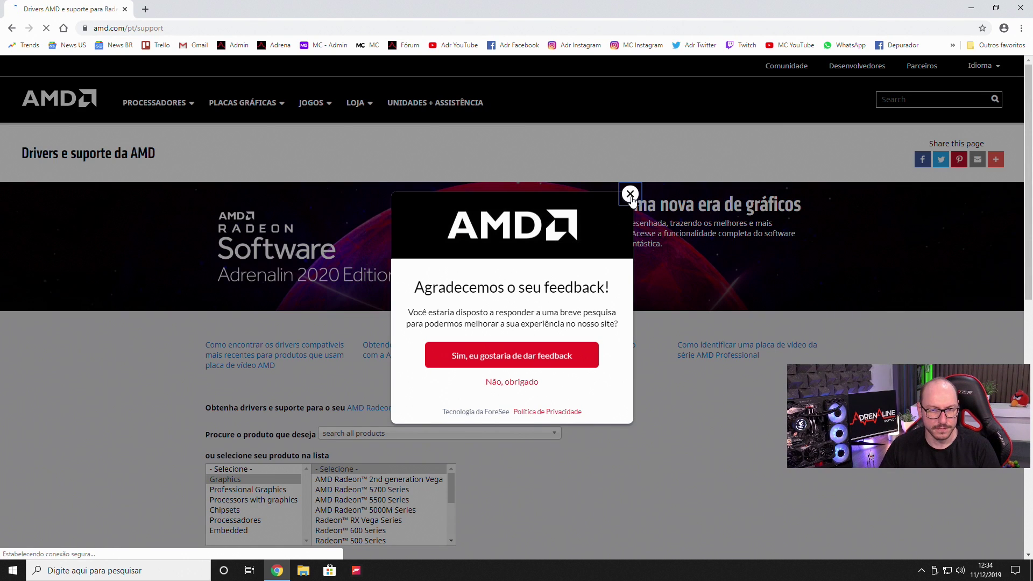
{"action": "left_click", "coordinate": [631, 193]}
Submit a driver lookup for Graphics, AMD Radeon 5700 Series, AMD Radeon RX 5700 Series, AMD Radeon RX 5700 XT.
{"action": "scroll", "coordinate": [592, 270], "scroll_direction": "down", "scroll_amount": 2}
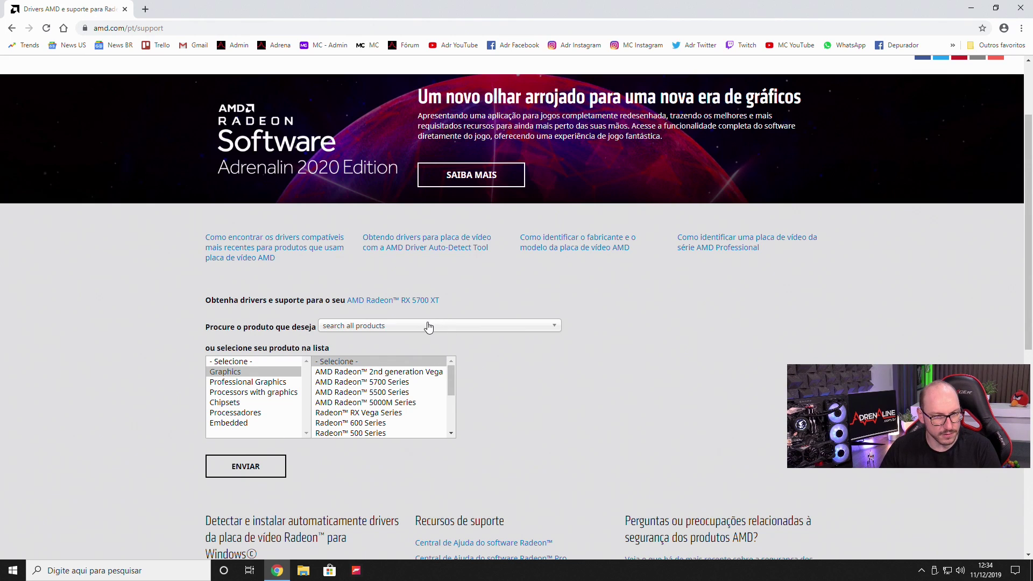
{"action": "scroll", "coordinate": [267, 343], "scroll_direction": "down", "scroll_amount": 2}
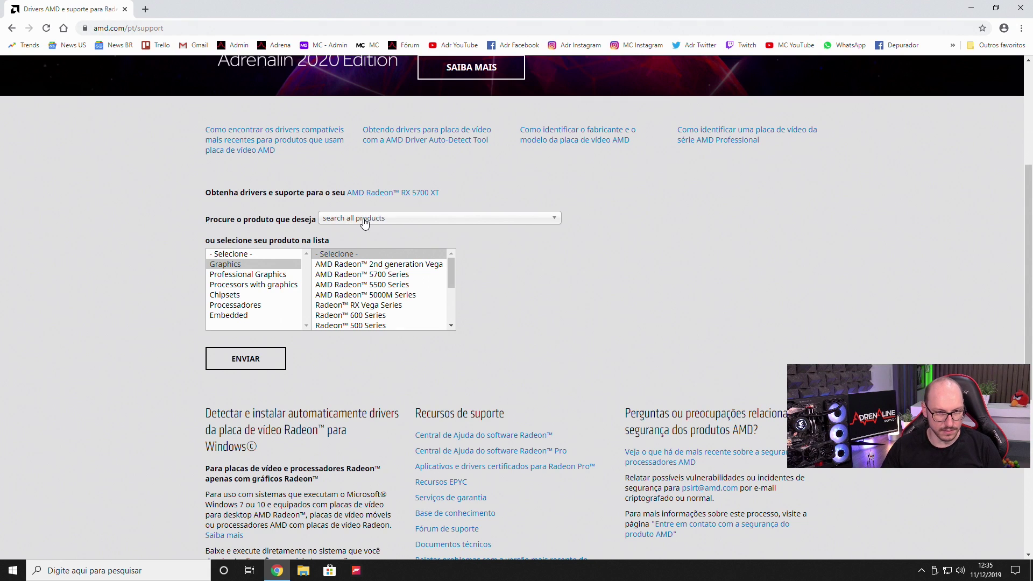
{"action": "left_click", "coordinate": [381, 278]}
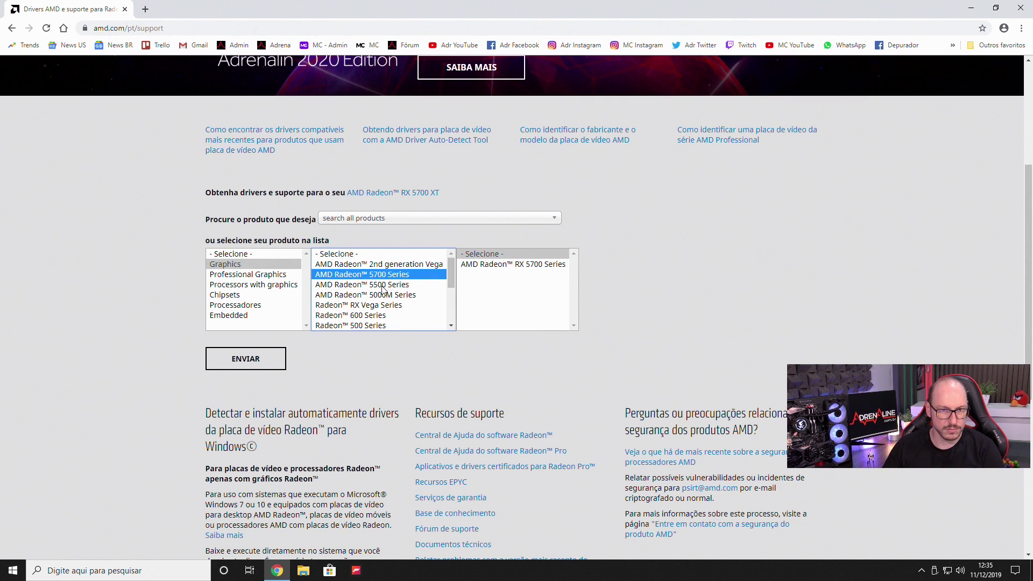
{"action": "left_click", "coordinate": [530, 267]}
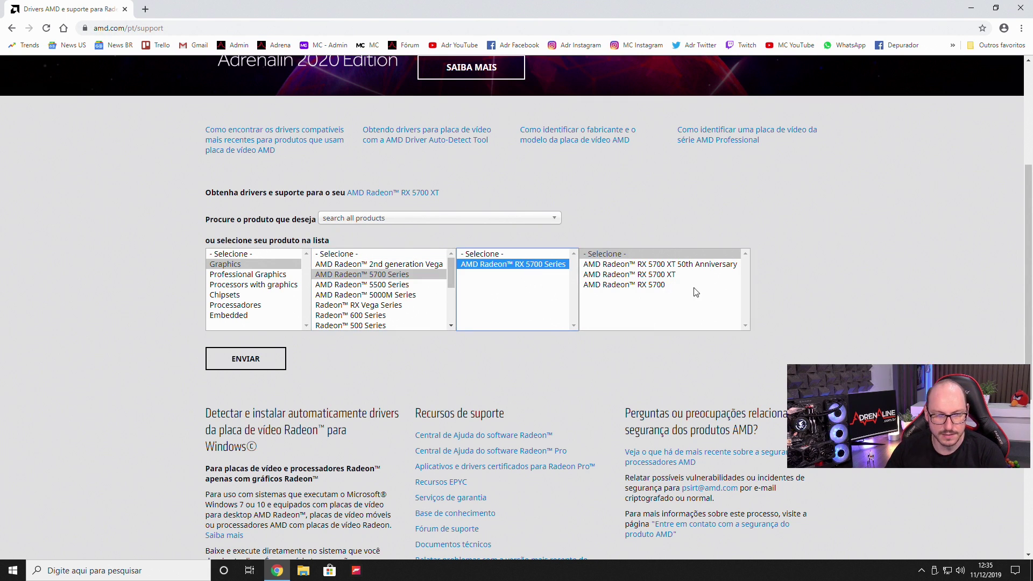
{"action": "left_click", "coordinate": [665, 275]}
{"action": "left_click", "coordinate": [246, 359]}
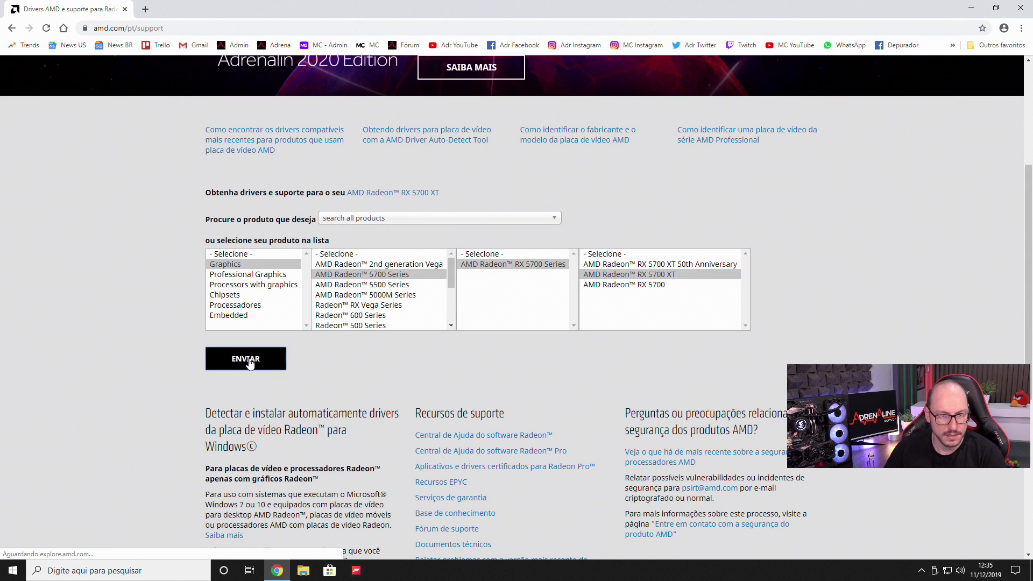
Expand the Windows 10 64-bit drivers, request the Radeon Software Adrenalin 2020 Edition 19.12.2 download and cancel saving it.
{"action": "left_click", "coordinate": [167, 355]}
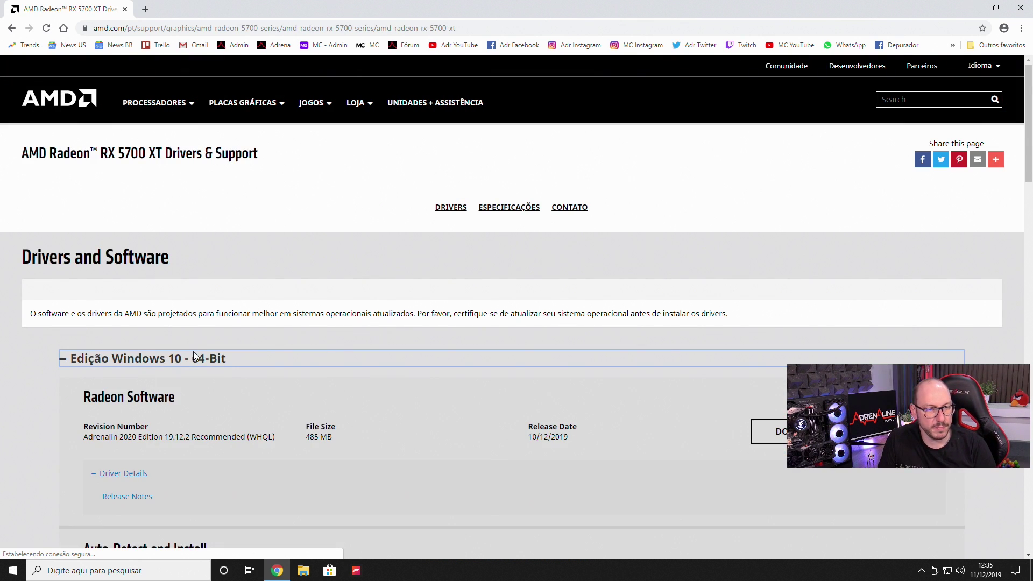
{"action": "scroll", "coordinate": [147, 263], "scroll_direction": "down", "scroll_amount": 2}
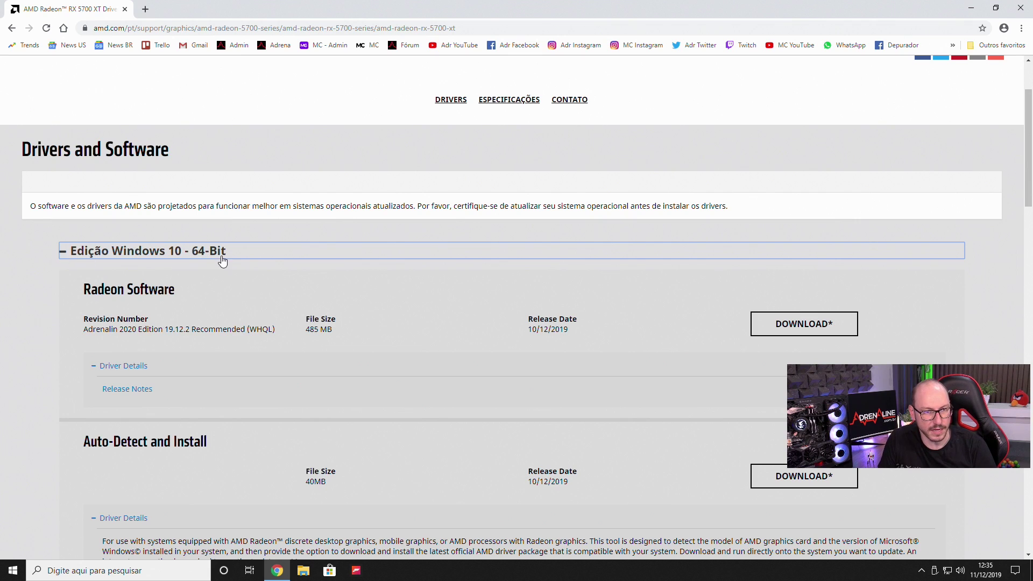
{"action": "left_click_drag", "start_coordinate": [97, 332], "coordinate": [217, 327]}
{"action": "left_click", "coordinate": [221, 327]}
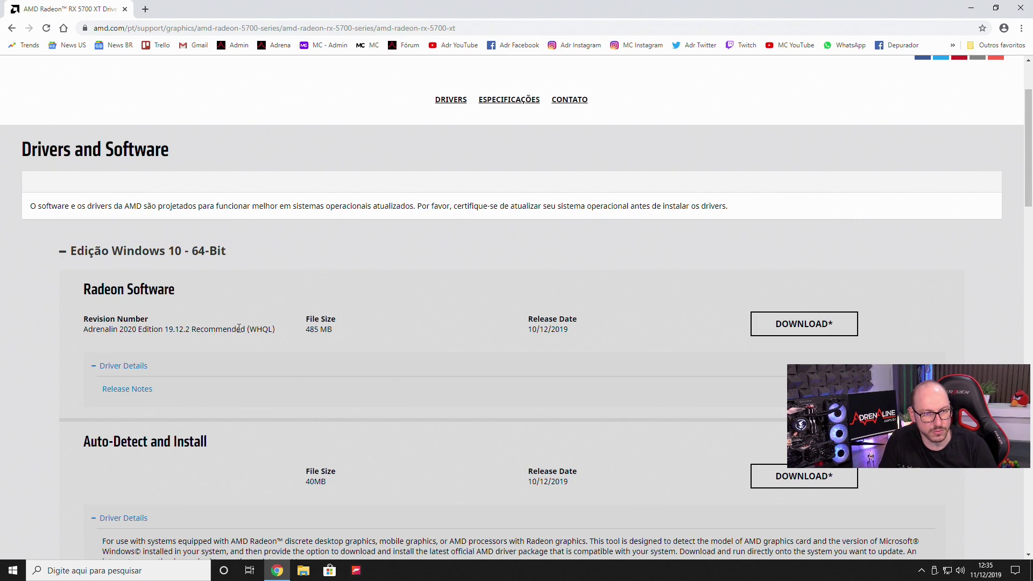
{"action": "left_click_drag", "start_coordinate": [88, 330], "coordinate": [137, 330]}
{"action": "left_click", "coordinate": [163, 338]}
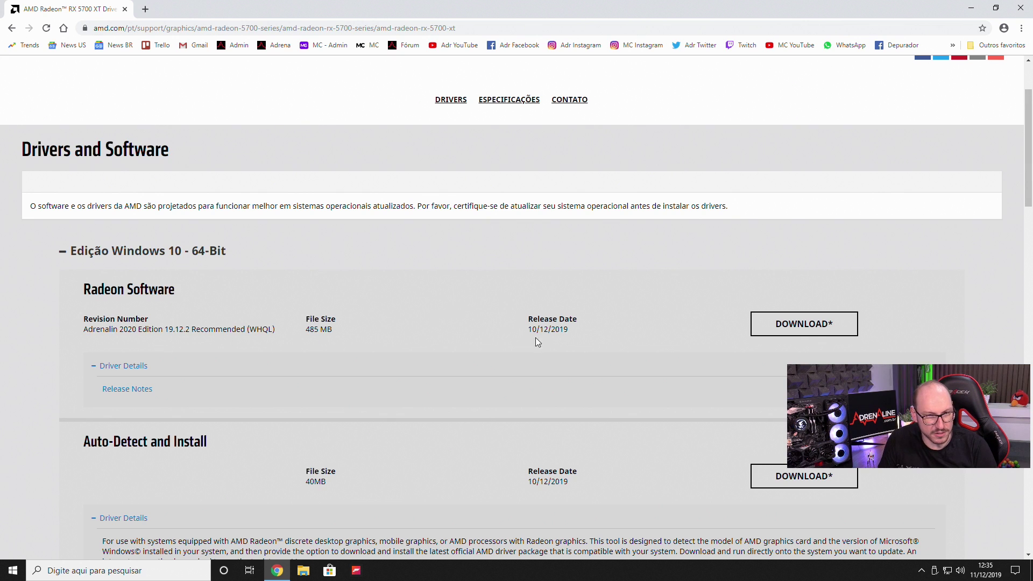
{"action": "left_click", "coordinate": [785, 327]}
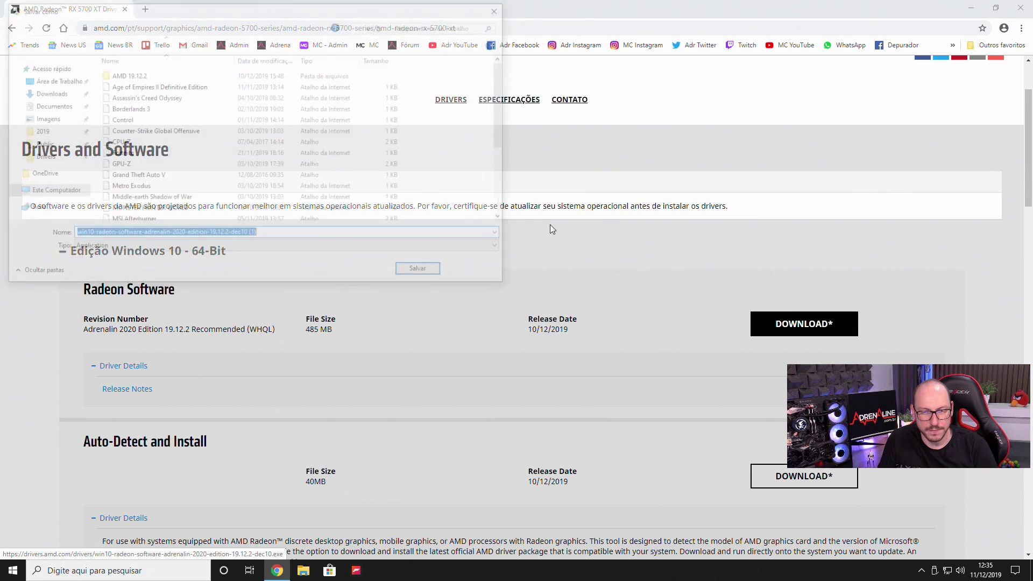
{"action": "left_click", "coordinate": [470, 271]}
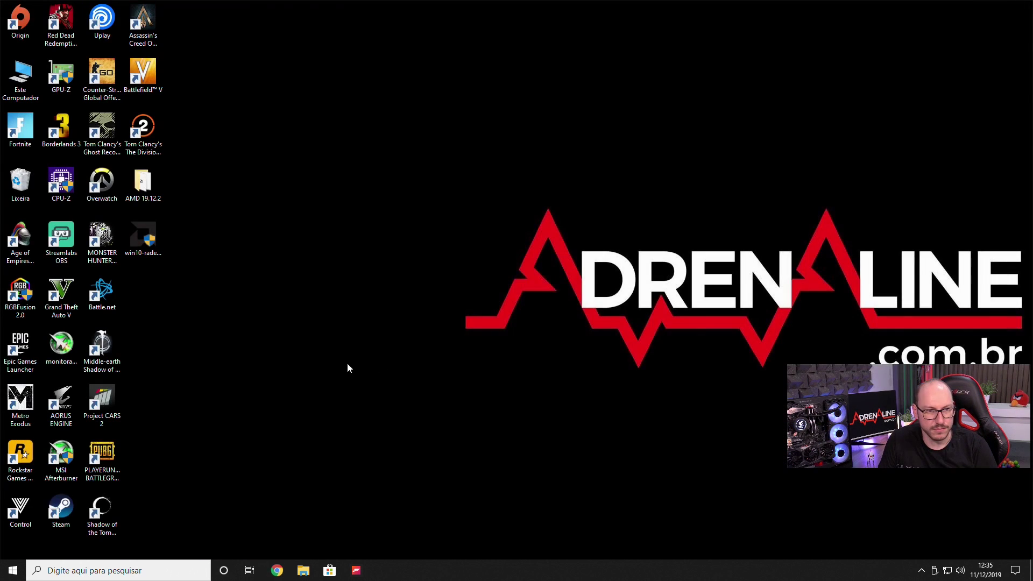
Run the win10-radeon-software-adrenalin-2020-edition-19.12.2-dec10 installer from the desktop and extract its files to the default destination folder.
{"action": "double_click", "coordinate": [141, 240]}
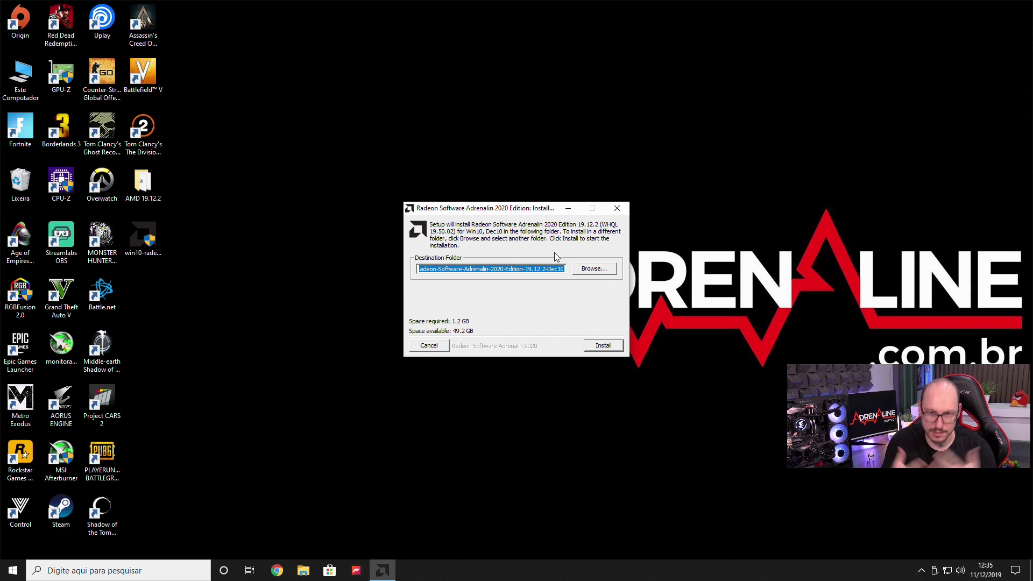
{"action": "left_click", "coordinate": [593, 345]}
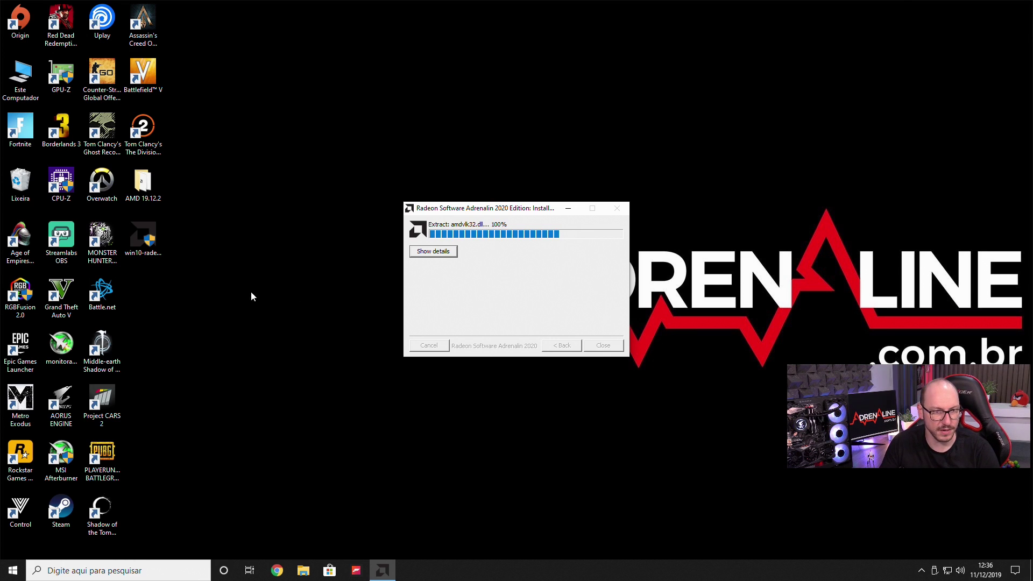
Check the file details in the properties of the desktop Radeon Software installer and close them.
{"action": "right_click", "coordinate": [141, 236]}
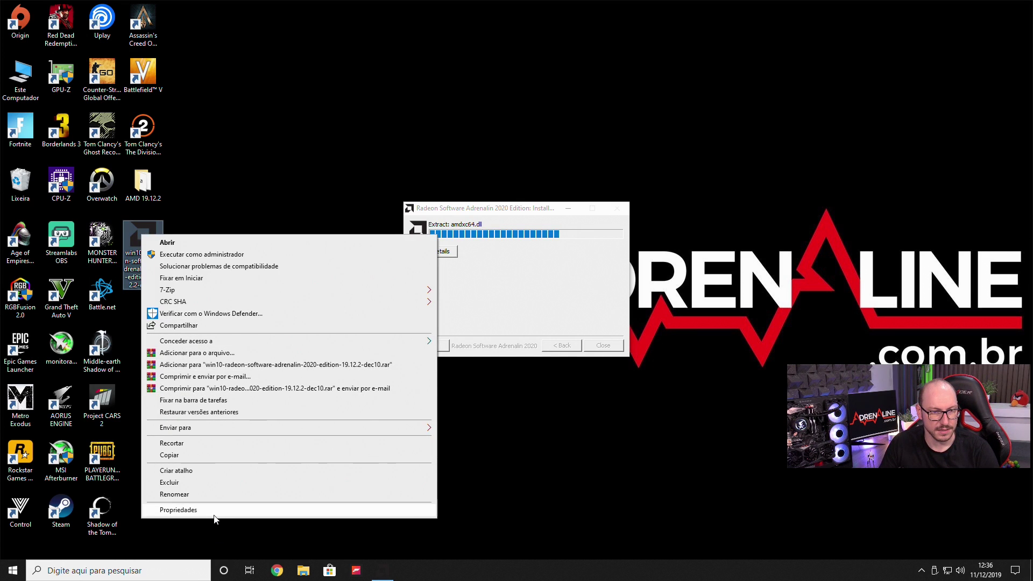
{"action": "left_click", "coordinate": [178, 509]}
{"action": "left_click", "coordinate": [200, 181]}
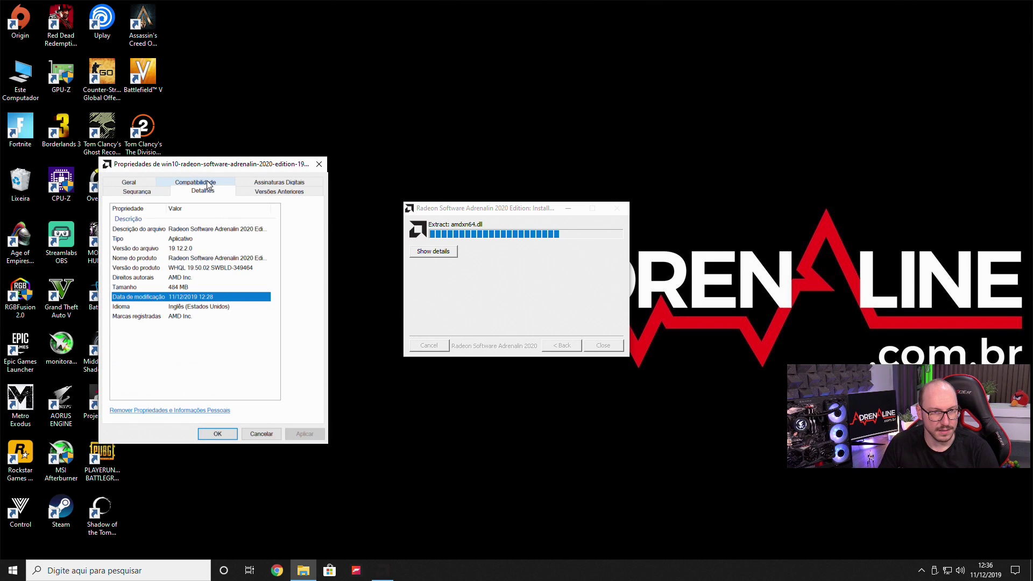
{"action": "left_click", "coordinate": [320, 165]}
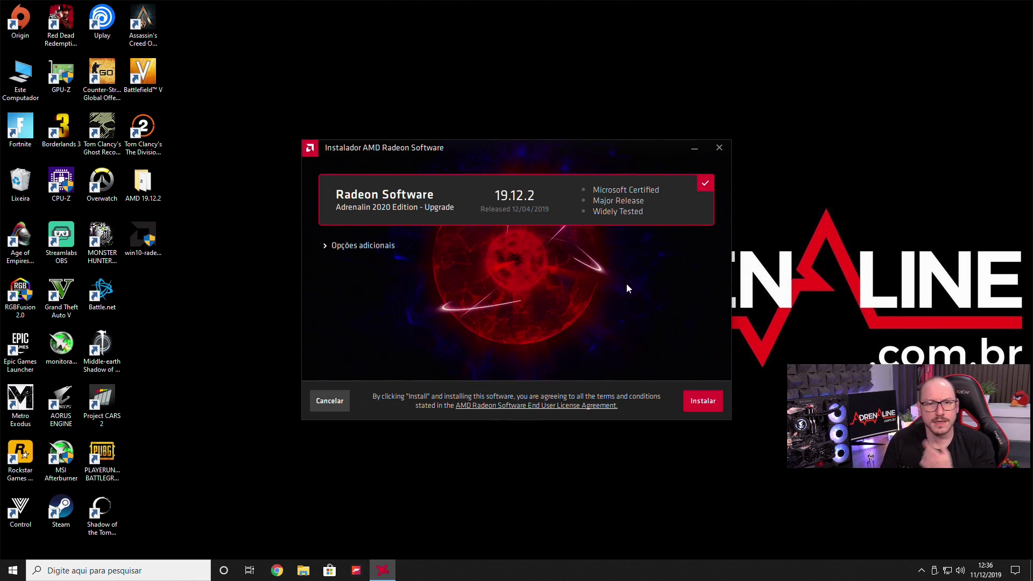
Review the additional options, install Radeon Software 19.12.2 without factory reset, and finish the installer with launching AMD Radeon Software enabled.
{"action": "left_click", "coordinate": [363, 246]}
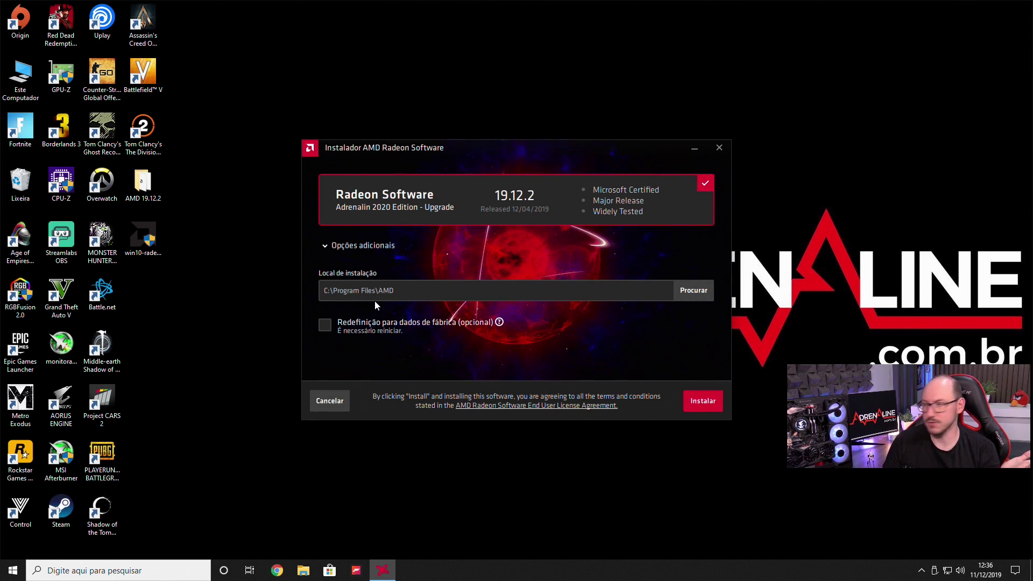
{"action": "mouse_move", "coordinate": [409, 329]}
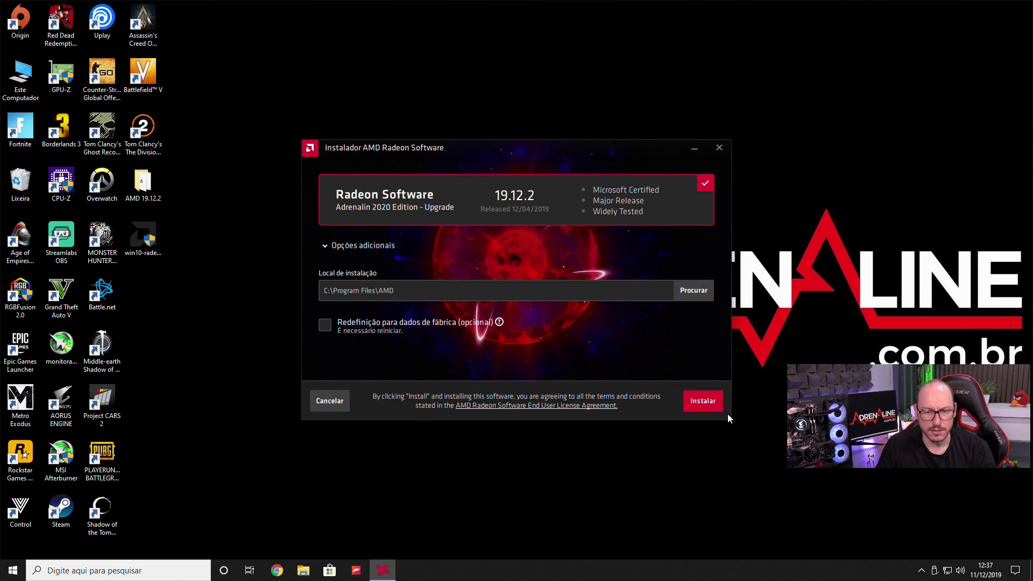
{"action": "left_click", "coordinate": [707, 404]}
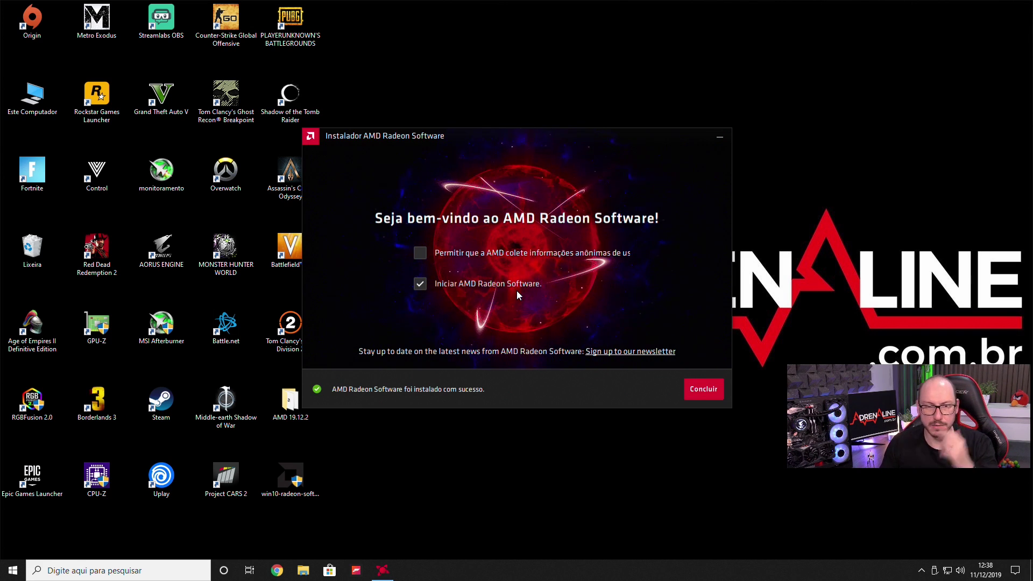
{"action": "left_click", "coordinate": [707, 392]}
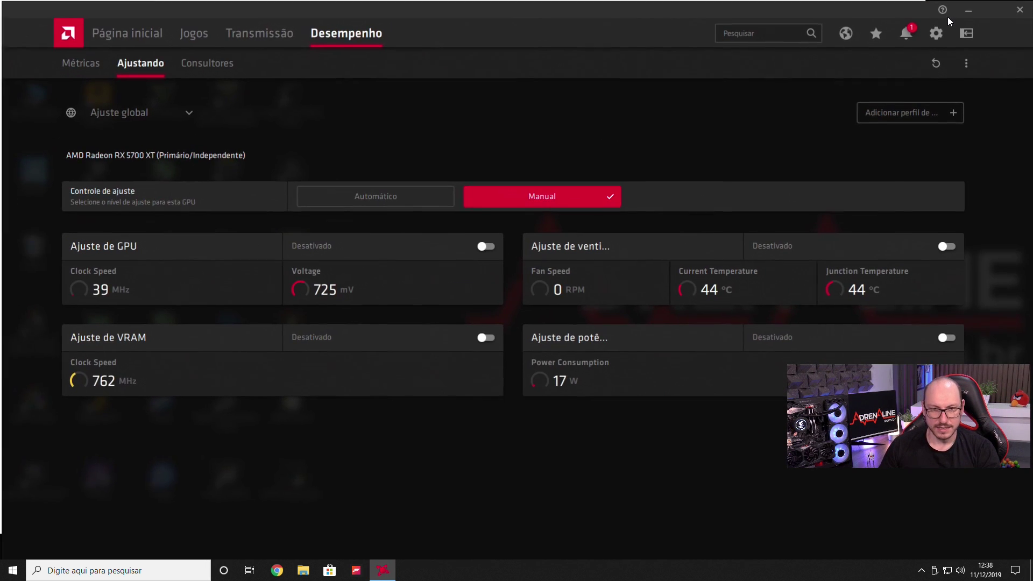
Maximize the AMD Radeon Software window and examine the home overview, installed games, and the Assassin's Creed Odyssey graphics and display settings.
{"action": "left_click", "coordinate": [943, 19]}
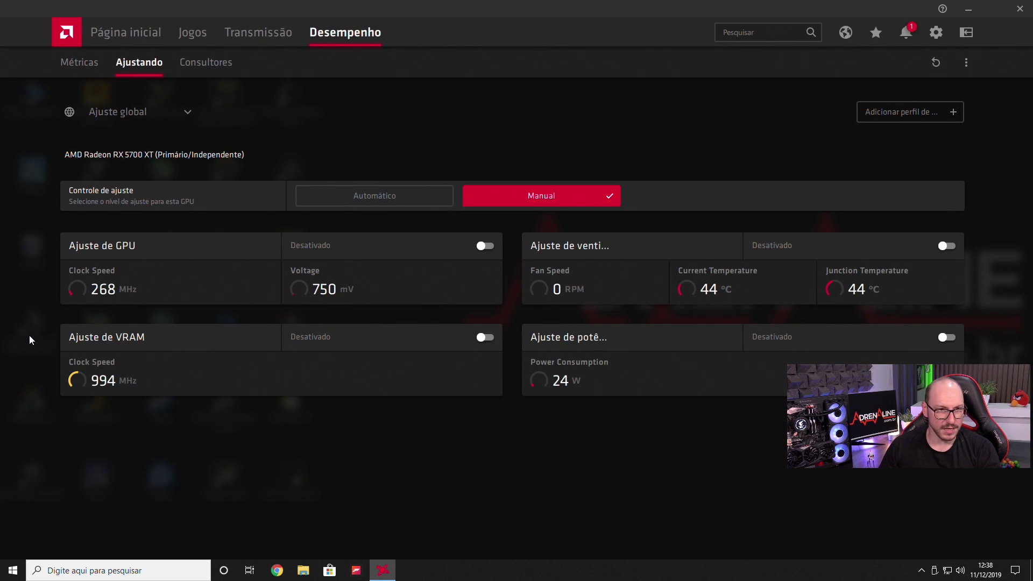
{"action": "left_click", "coordinate": [121, 33]}
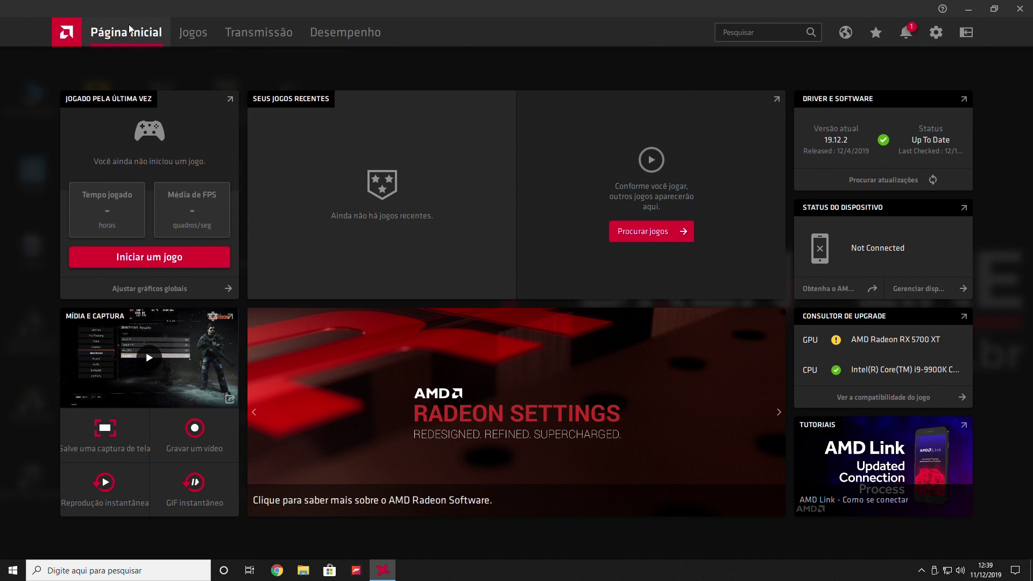
{"action": "left_click", "coordinate": [207, 40]}
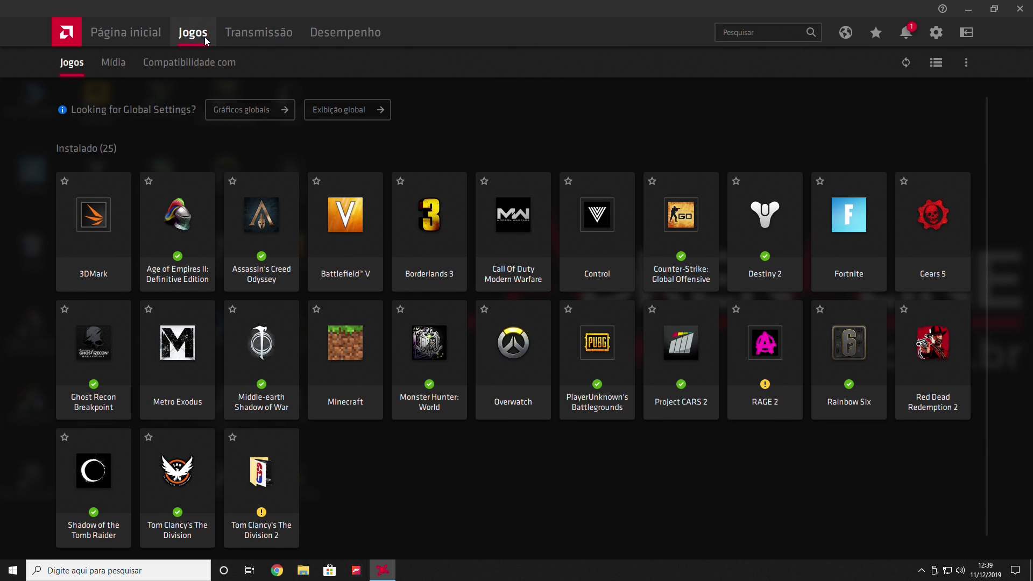
{"action": "left_click", "coordinate": [287, 260]}
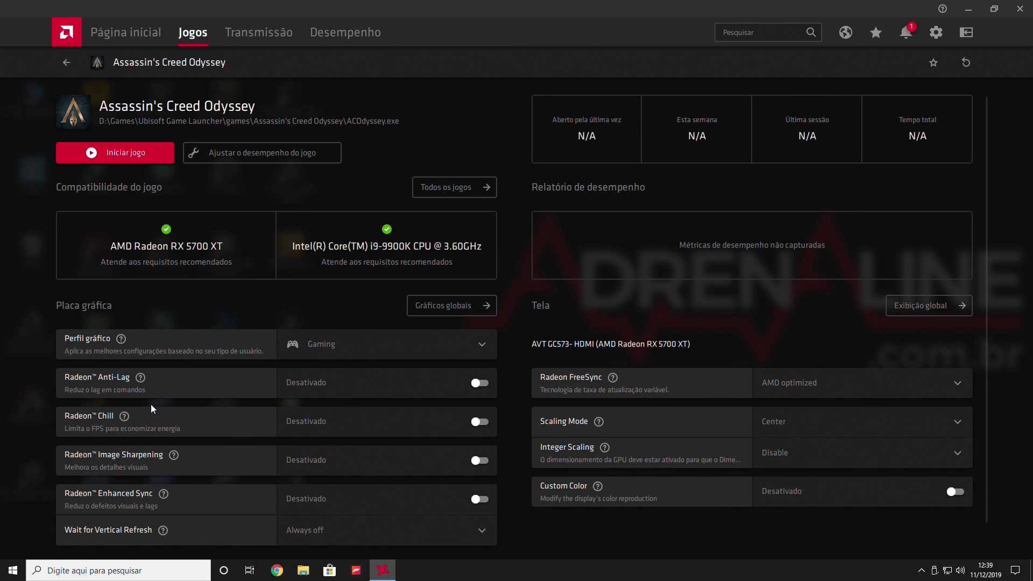
{"action": "scroll", "coordinate": [239, 431], "scroll_direction": "down", "scroll_amount": 1}
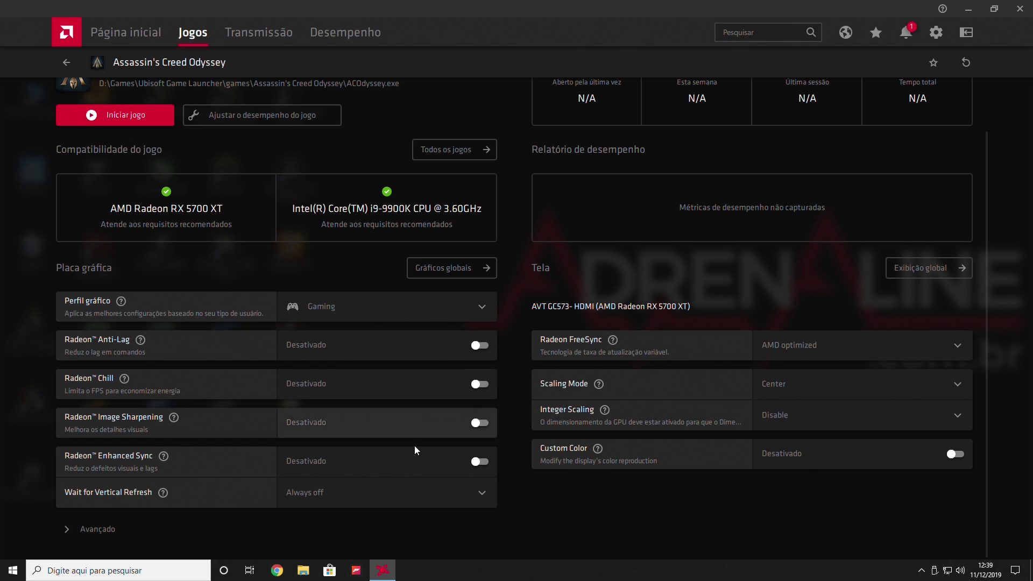
{"action": "scroll", "coordinate": [284, 433], "scroll_direction": "up", "scroll_amount": 1}
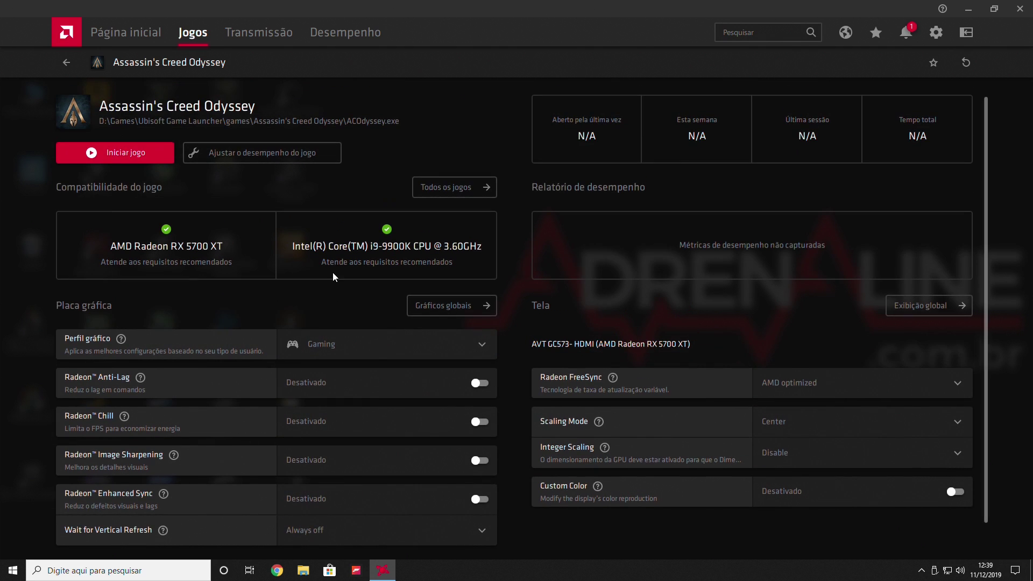
Look over the live streaming controls and examine the GPU graphs in the performance metrics.
{"action": "left_click", "coordinate": [279, 34]}
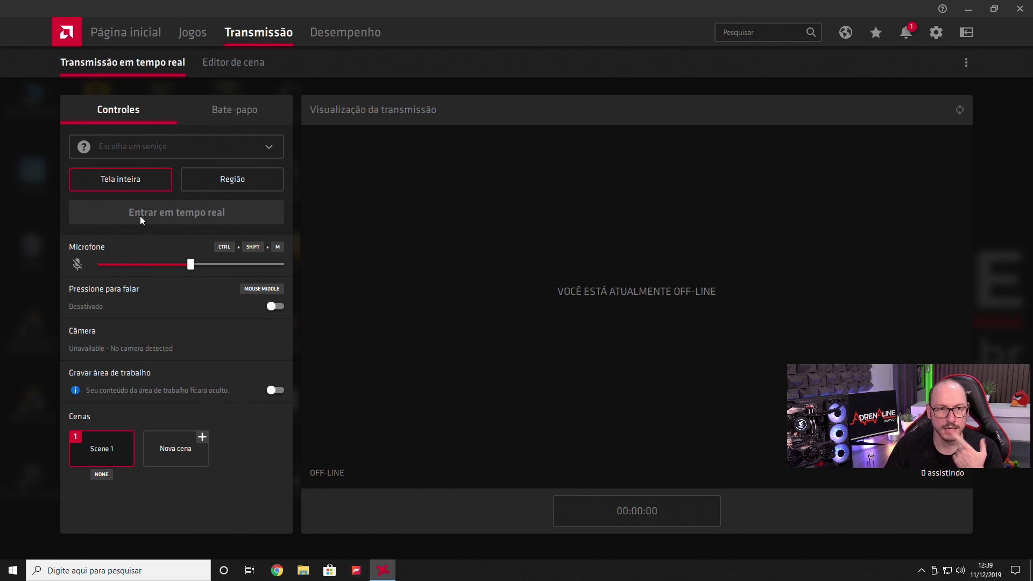
{"action": "left_click", "coordinate": [371, 33]}
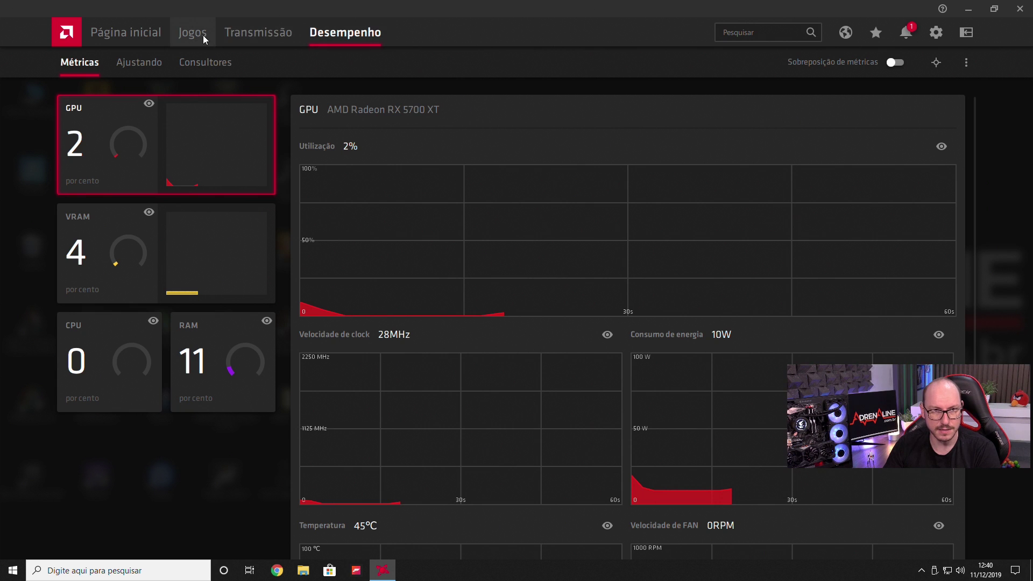
{"action": "scroll", "coordinate": [584, 317], "scroll_direction": "down", "scroll_amount": 3}
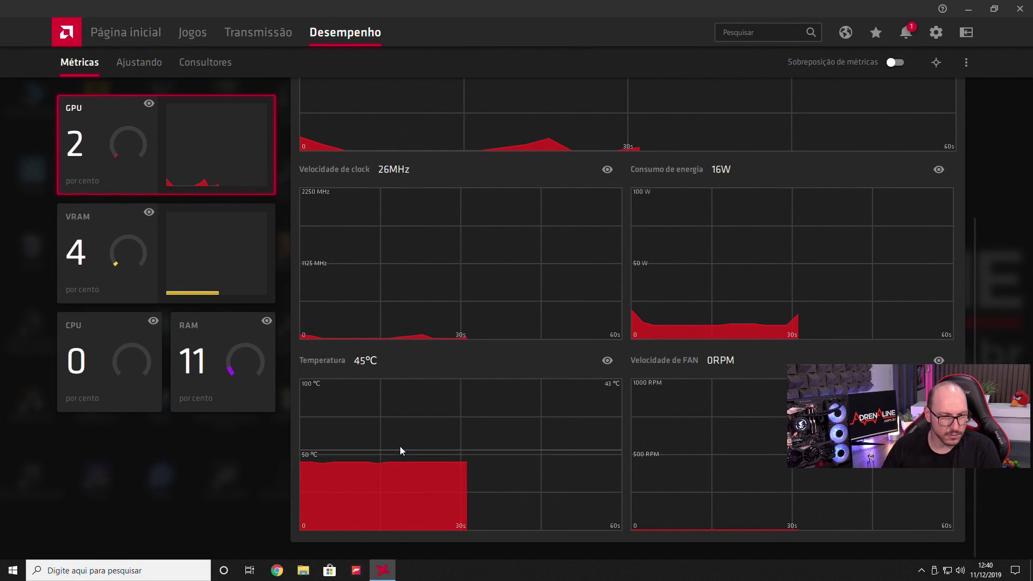
{"action": "scroll", "coordinate": [384, 442], "scroll_direction": "up", "scroll_amount": 3}
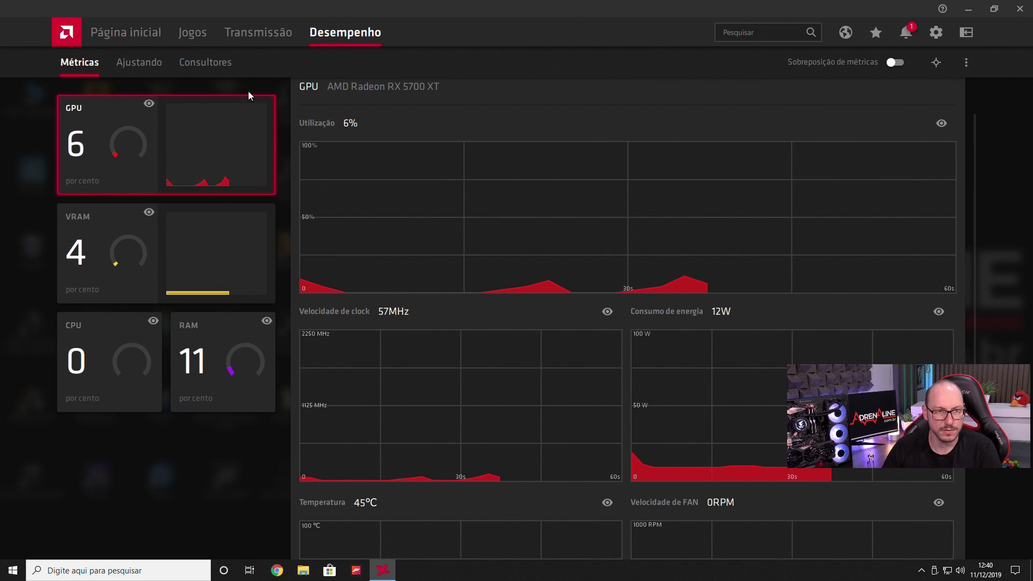
Open the global performance tuning settings for the RX 5700 XT and show the automatic tuning presets.
{"action": "left_click", "coordinate": [150, 63]}
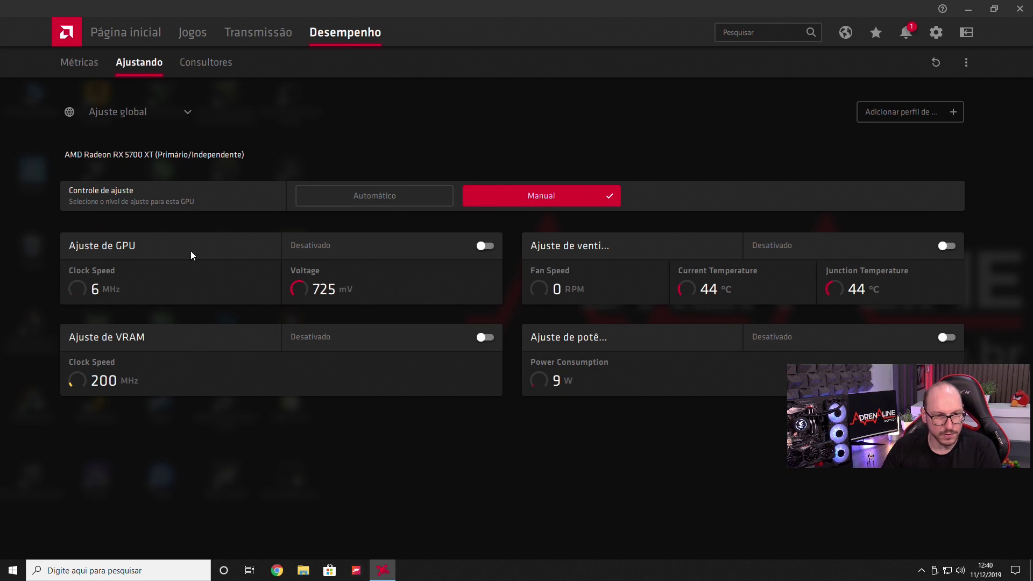
{"action": "left_click", "coordinate": [402, 197]}
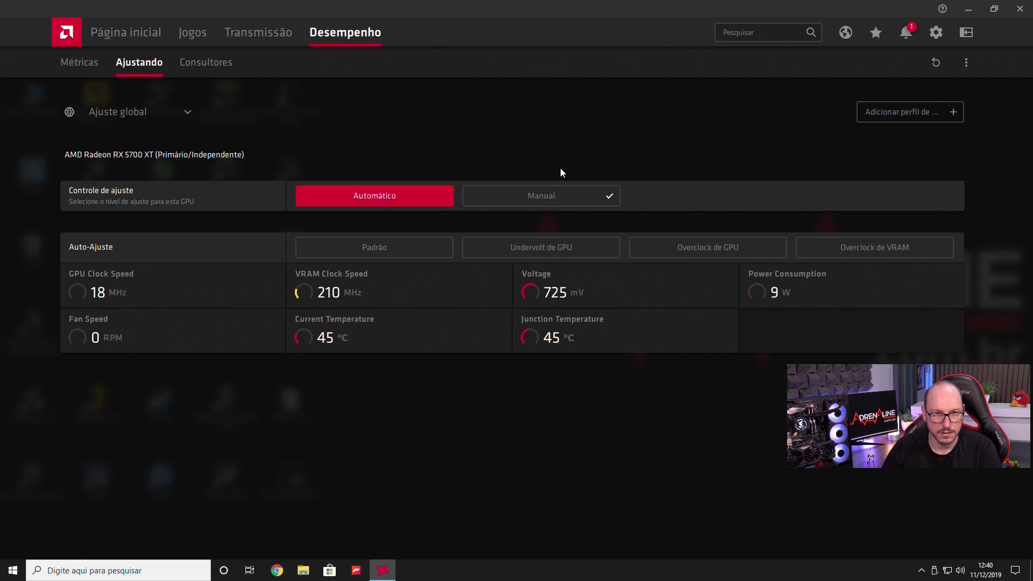
Switch the RX 5700 XT tuning control to Manual and try GPU tuning on and off to view its minimum and maximum frequency controls.
{"action": "left_click", "coordinate": [539, 194]}
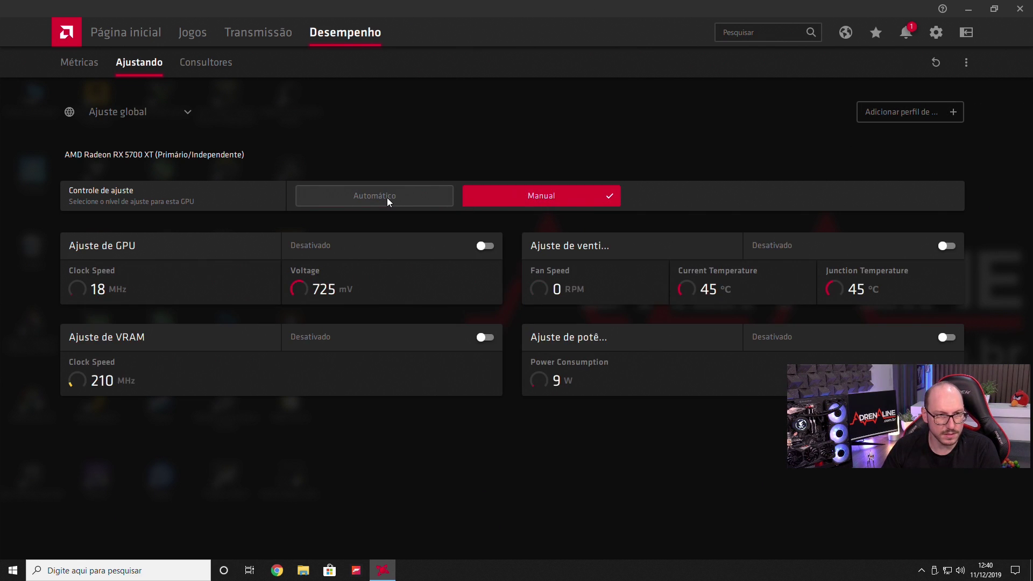
{"action": "left_click", "coordinate": [486, 248]}
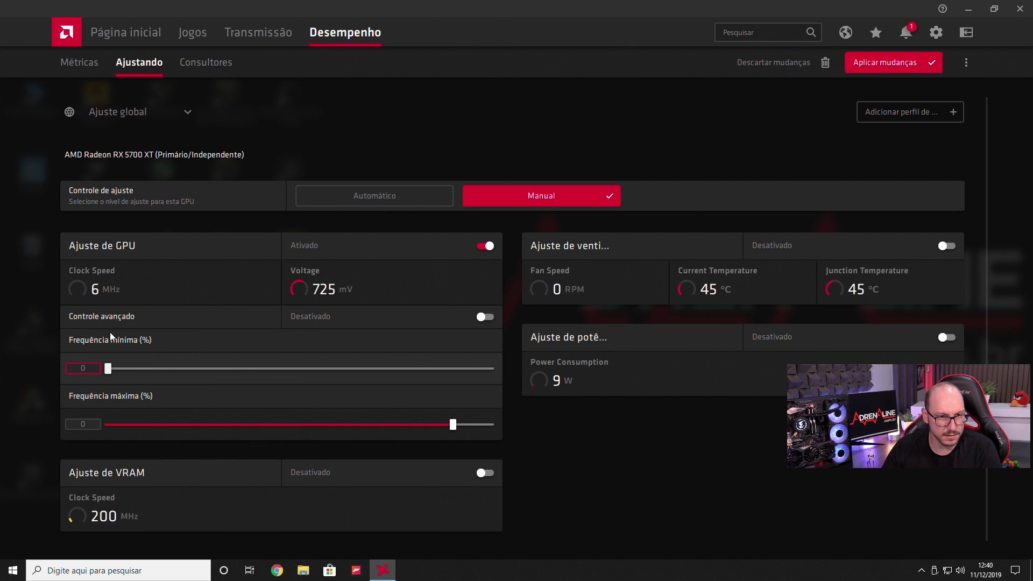
{"action": "left_click", "coordinate": [486, 246]}
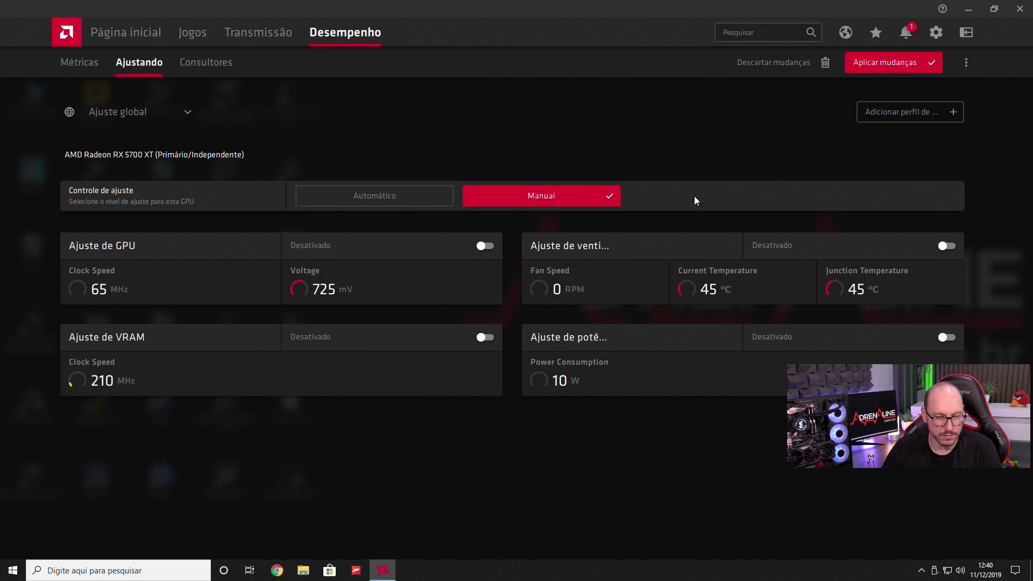
Enable and apply fan tuning, trying a lower maximum fan speed before restoring it to 100%.
{"action": "left_click", "coordinate": [946, 248]}
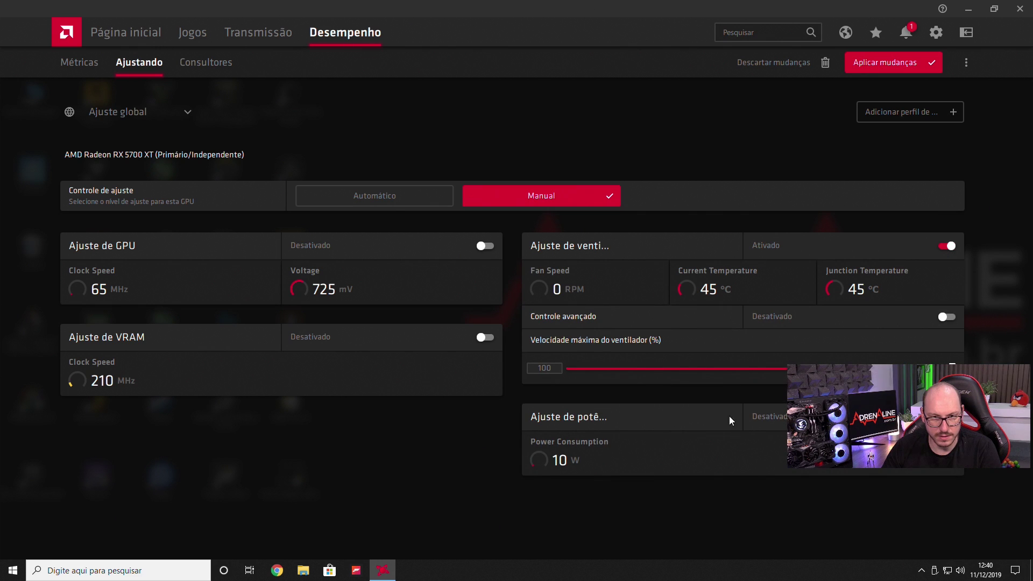
{"action": "left_click", "coordinate": [873, 64]}
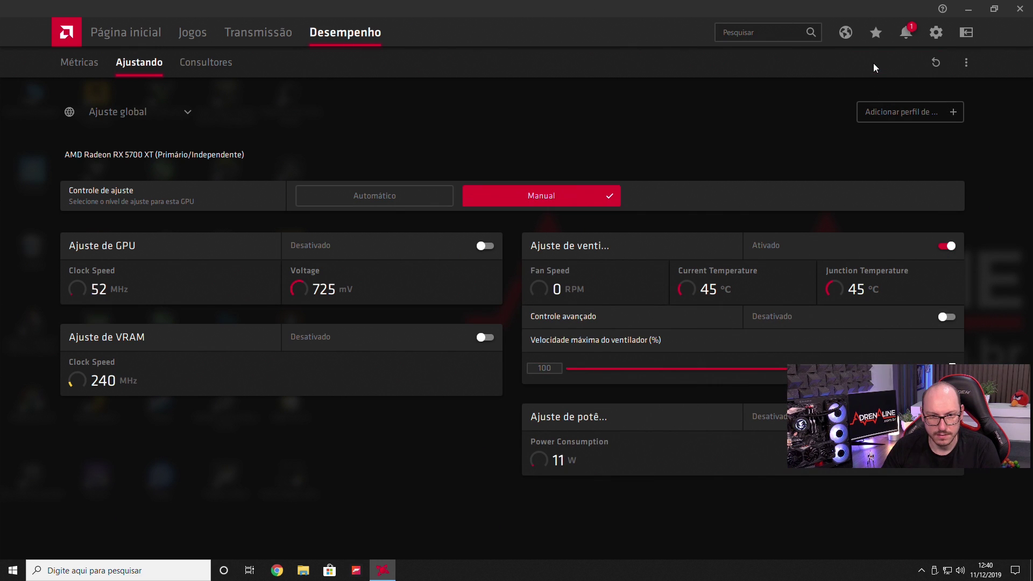
{"action": "left_click_drag", "start_coordinate": [926, 368], "coordinate": [699, 368]}
{"action": "left_click_drag", "start_coordinate": [755, 382], "coordinate": [956, 377]}
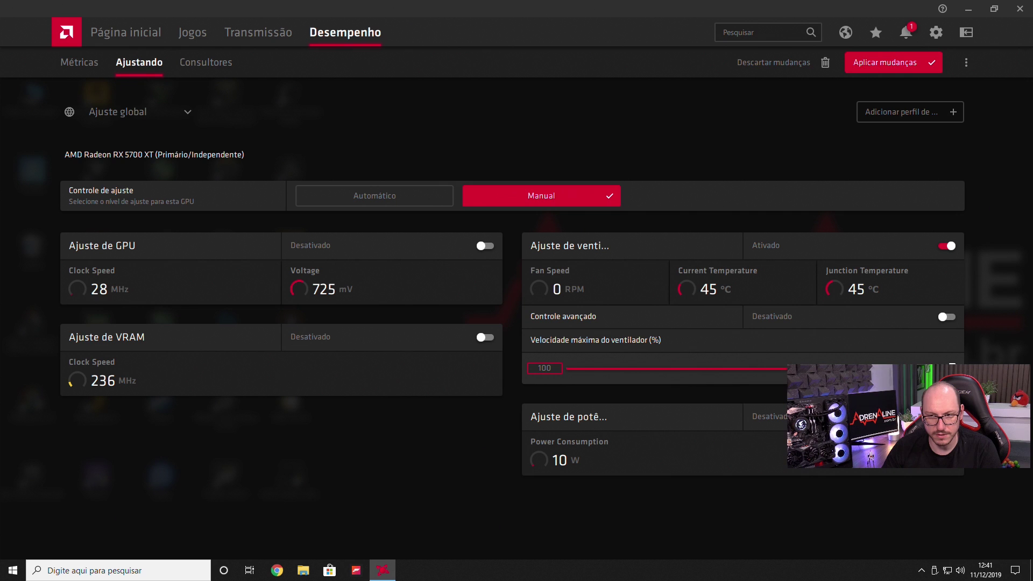
Enable advanced fan control, raise all fan curve points to 100%, apply the change, and show the fine-tuning controls.
{"action": "left_click", "coordinate": [950, 319]}
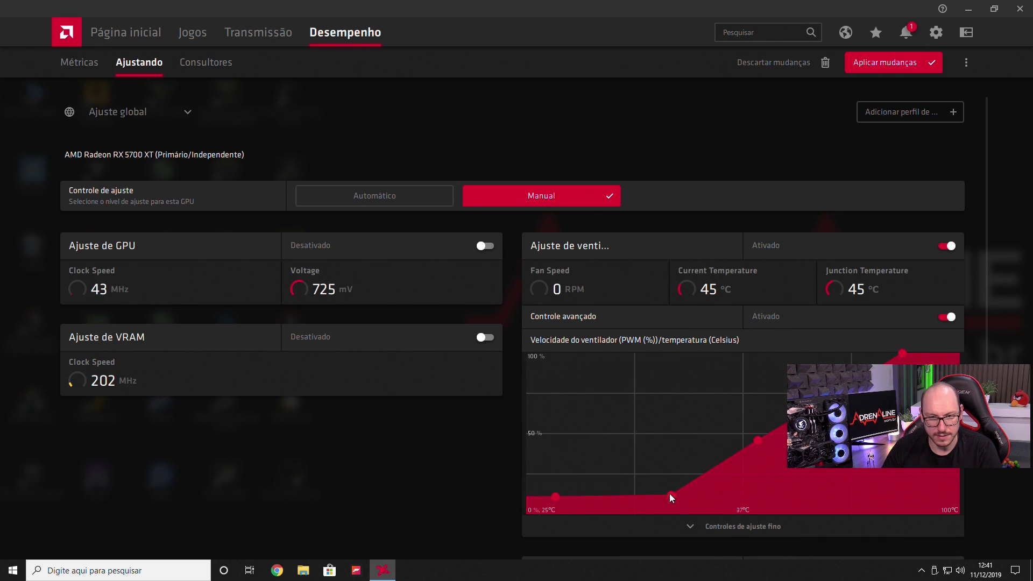
{"action": "left_click_drag", "start_coordinate": [551, 495], "coordinate": [537, 330]}
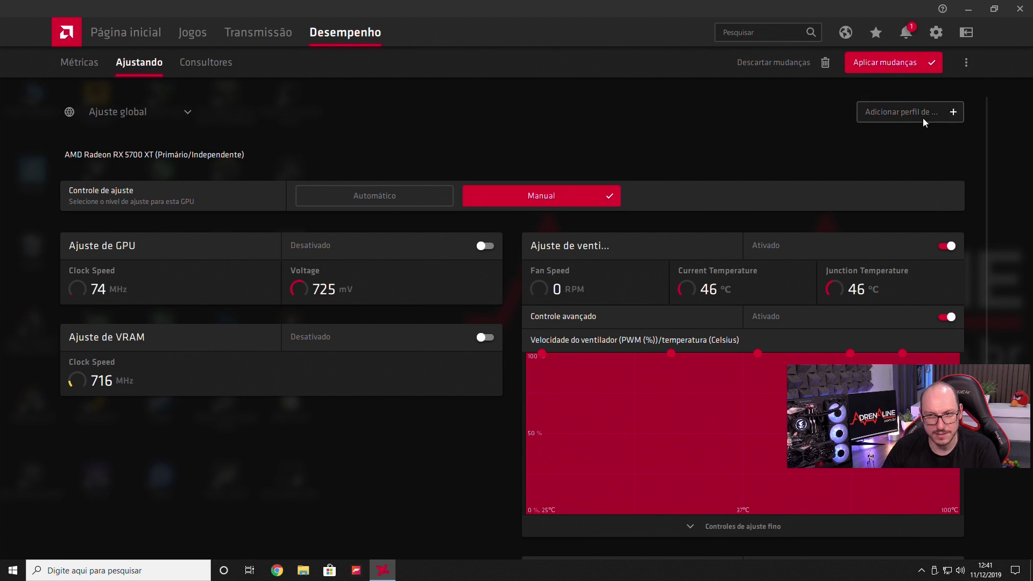
{"action": "left_click", "coordinate": [885, 63]}
{"action": "scroll", "coordinate": [453, 430], "scroll_direction": "down", "scroll_amount": 2}
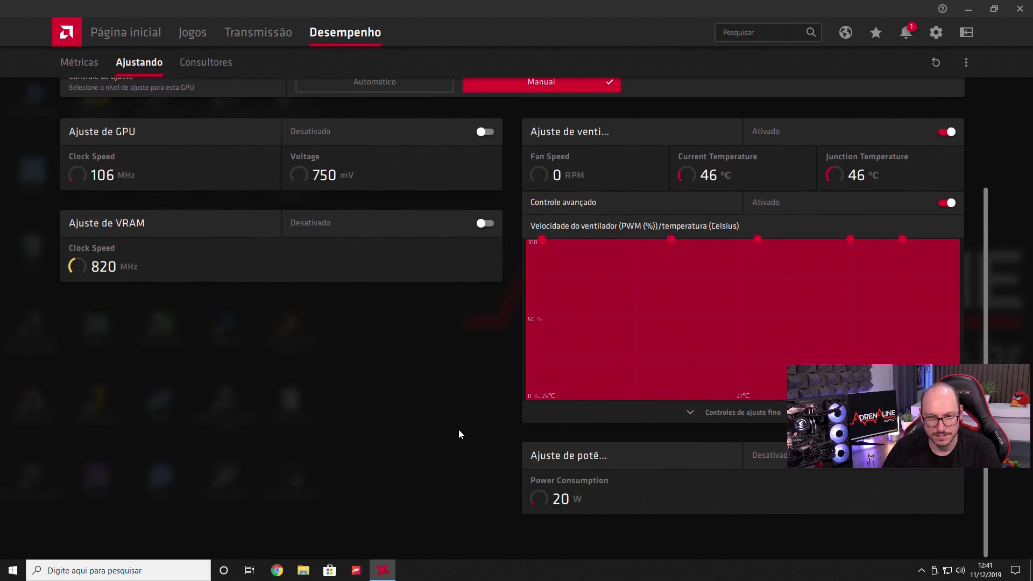
{"action": "left_click", "coordinate": [721, 412]}
{"action": "scroll", "coordinate": [453, 445], "scroll_direction": "down", "scroll_amount": 2}
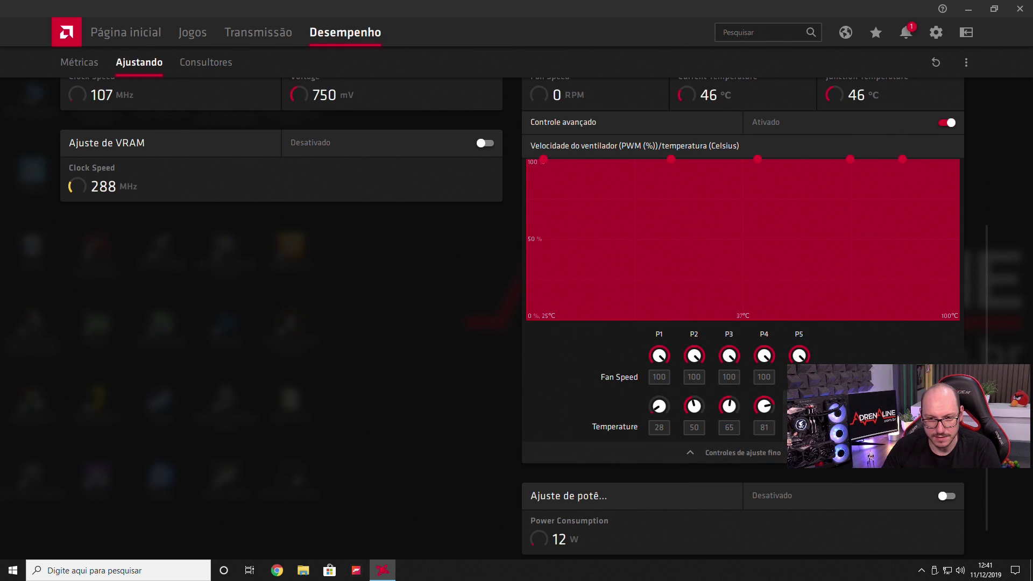
{"action": "scroll", "coordinate": [724, 413], "scroll_direction": "up", "scroll_amount": 4}
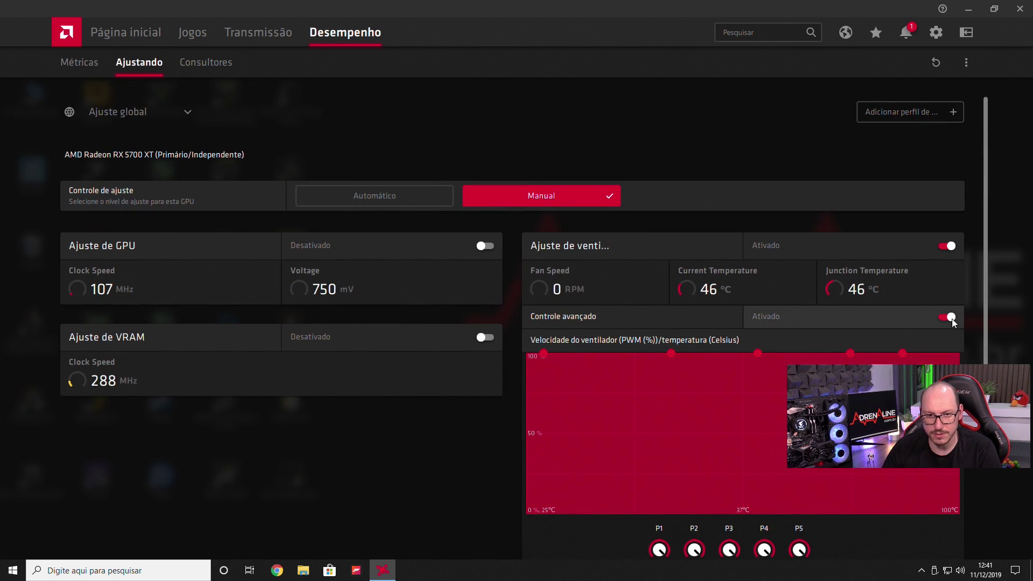
Disable advanced fan control and fan tuning, apply the changes, and return the tuning control to Automatic.
{"action": "left_click", "coordinate": [950, 318]}
{"action": "left_click", "coordinate": [947, 247]}
{"action": "left_click", "coordinate": [925, 60]}
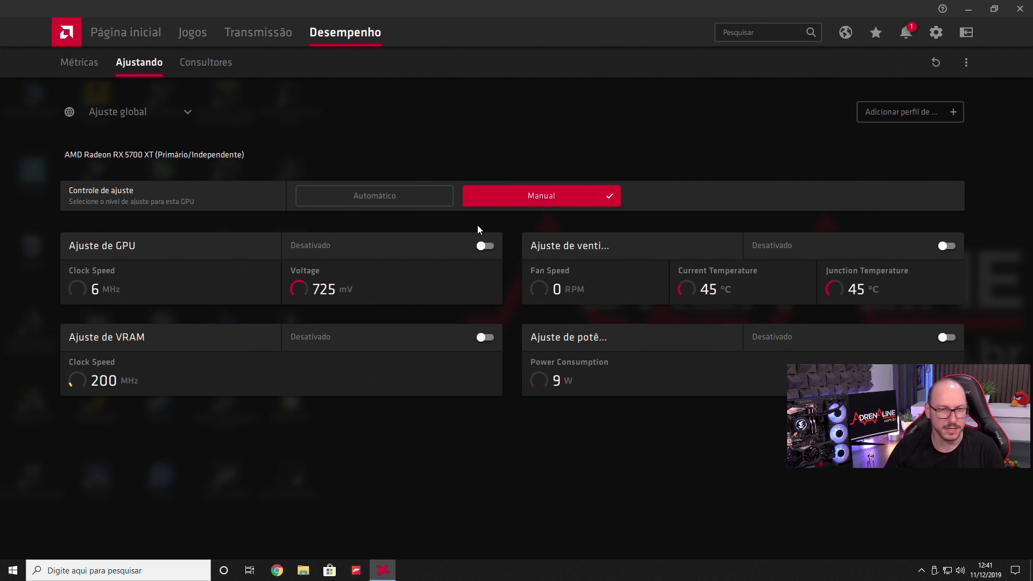
{"action": "left_click", "coordinate": [371, 196]}
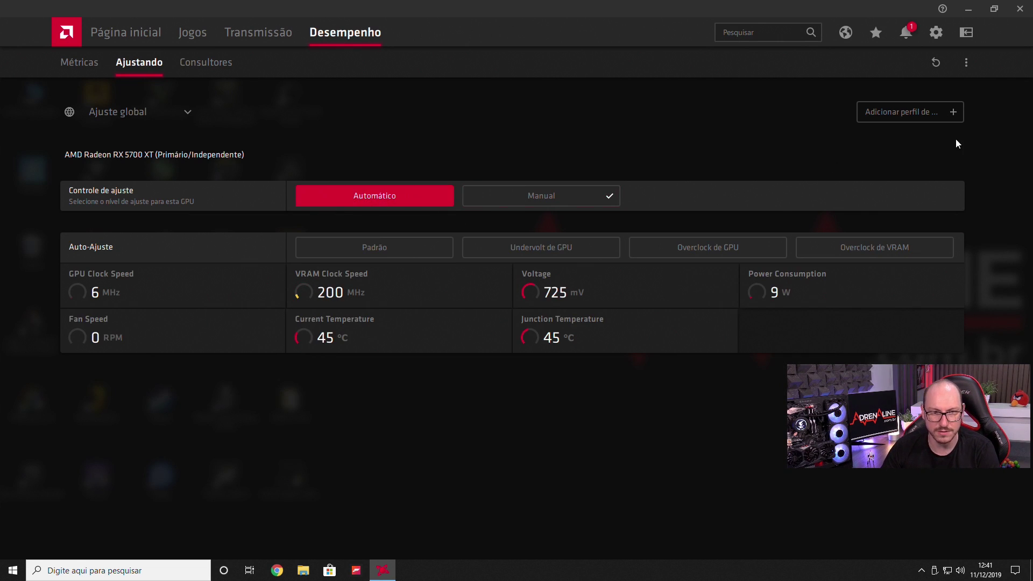
{"action": "left_click", "coordinate": [143, 110]}
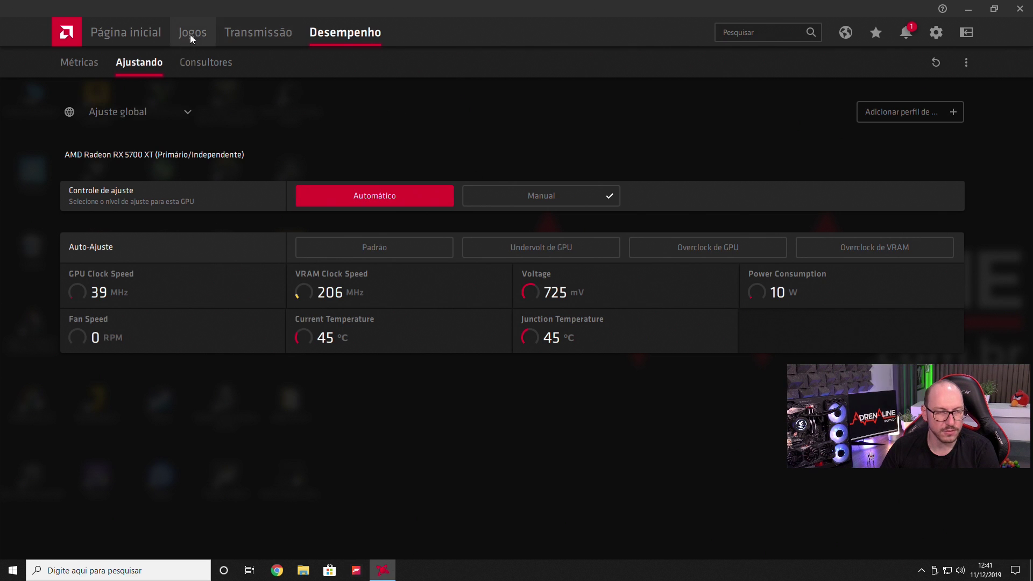
Play the recorded The Division benchmark clip from the home overview, skip to about 0:46, and return to the overview.
{"action": "left_click", "coordinate": [123, 36]}
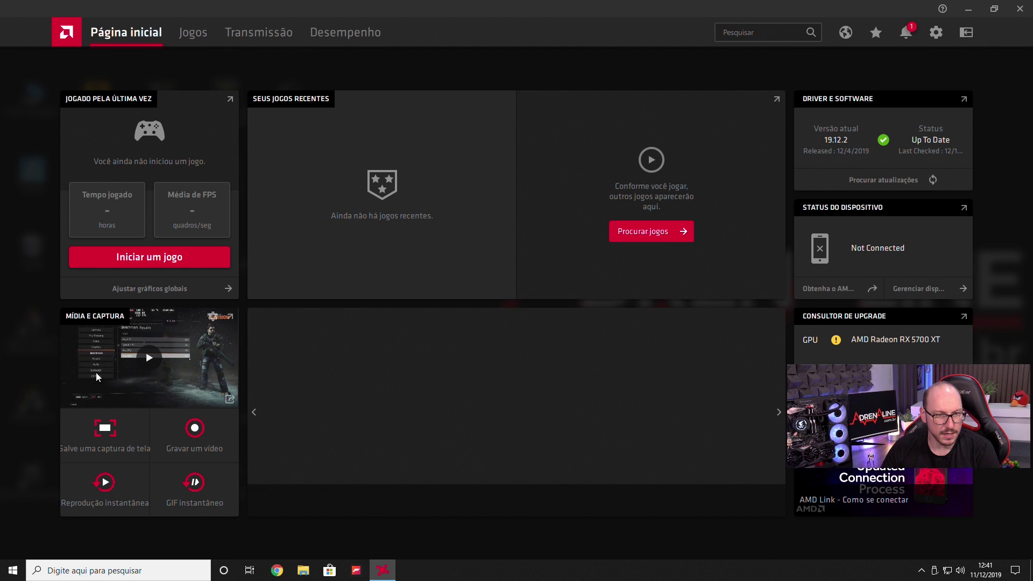
{"action": "left_click", "coordinate": [160, 389]}
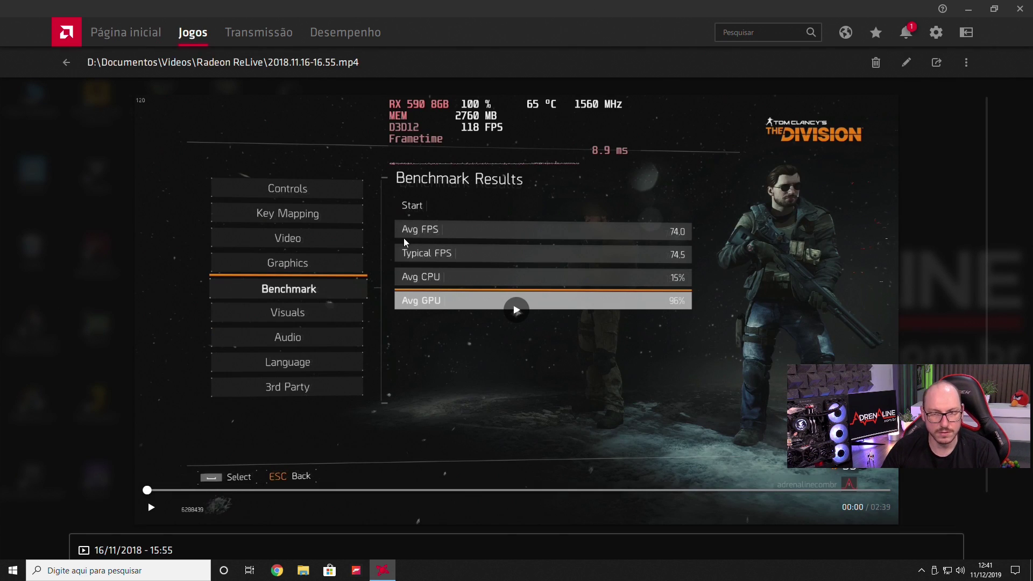
{"action": "left_click", "coordinate": [153, 509]}
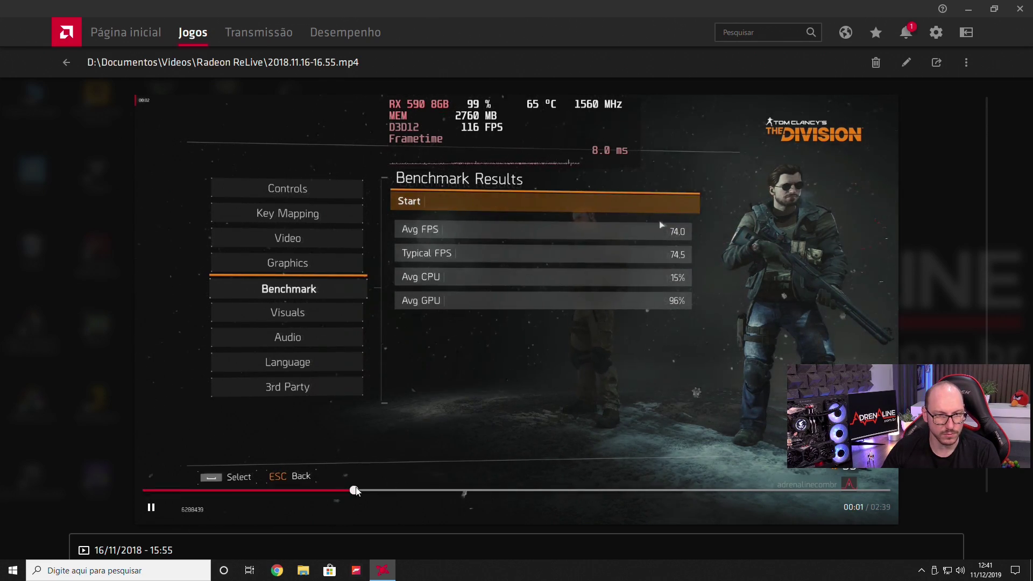
{"action": "left_click", "coordinate": [355, 489]}
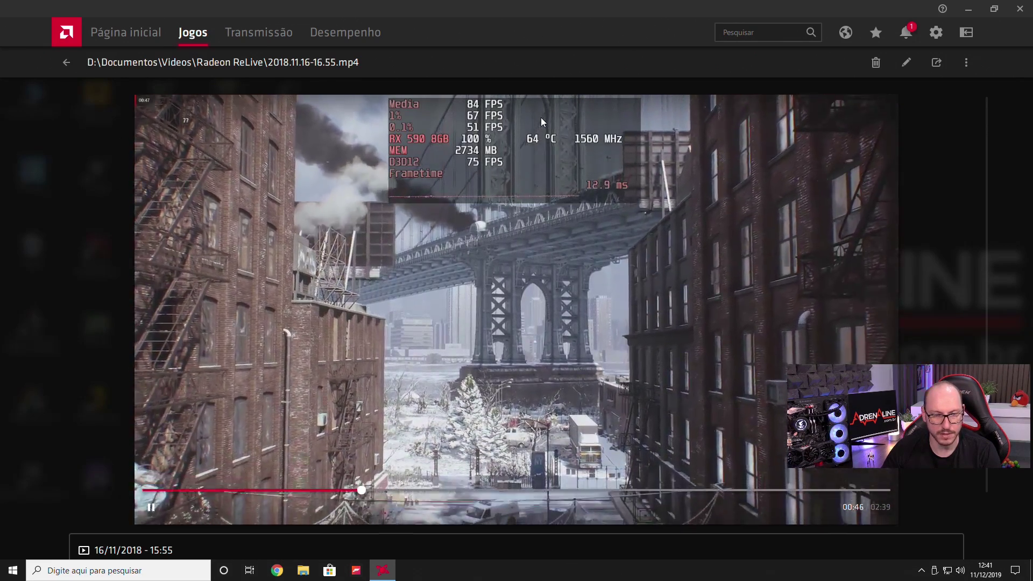
{"action": "left_click", "coordinate": [63, 63]}
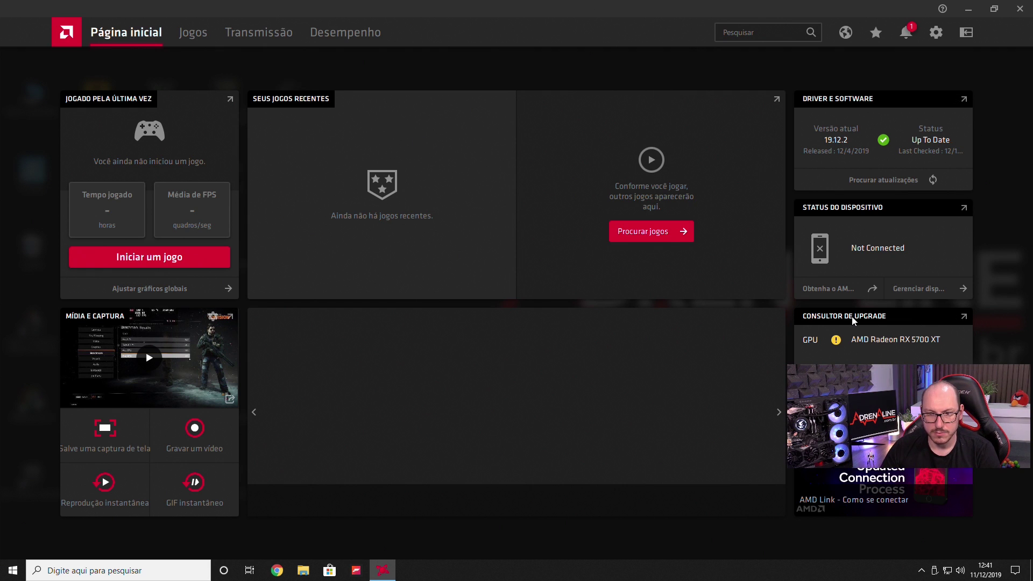
Examine the GPU and CPU compatibility results for the games, including the RX 5700 XT rating for RAGE 2.
{"action": "left_click", "coordinate": [193, 32]}
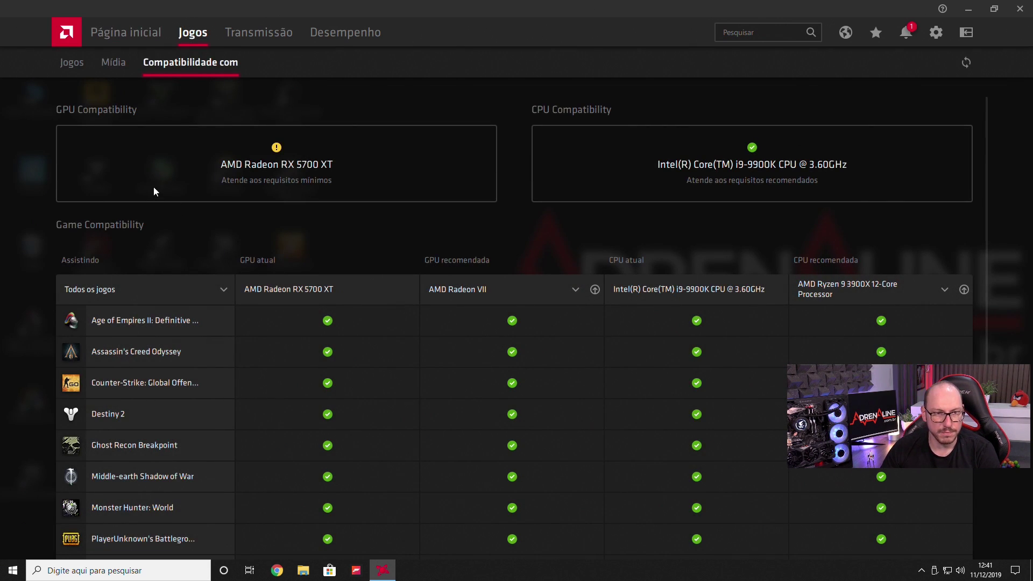
{"action": "scroll", "coordinate": [270, 251], "scroll_direction": "down", "scroll_amount": 4}
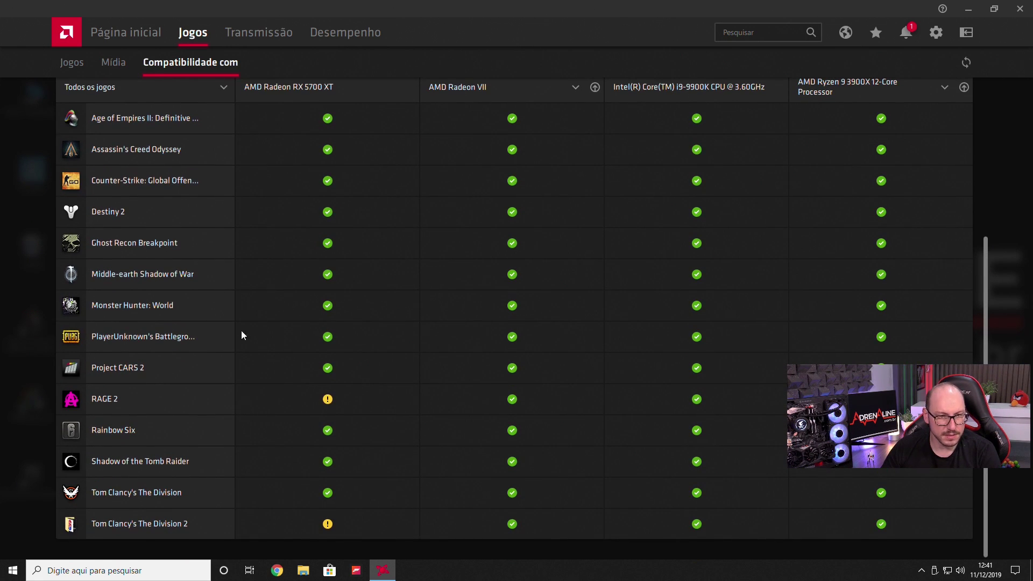
{"action": "scroll", "coordinate": [611, 263], "scroll_direction": "up", "scroll_amount": 4}
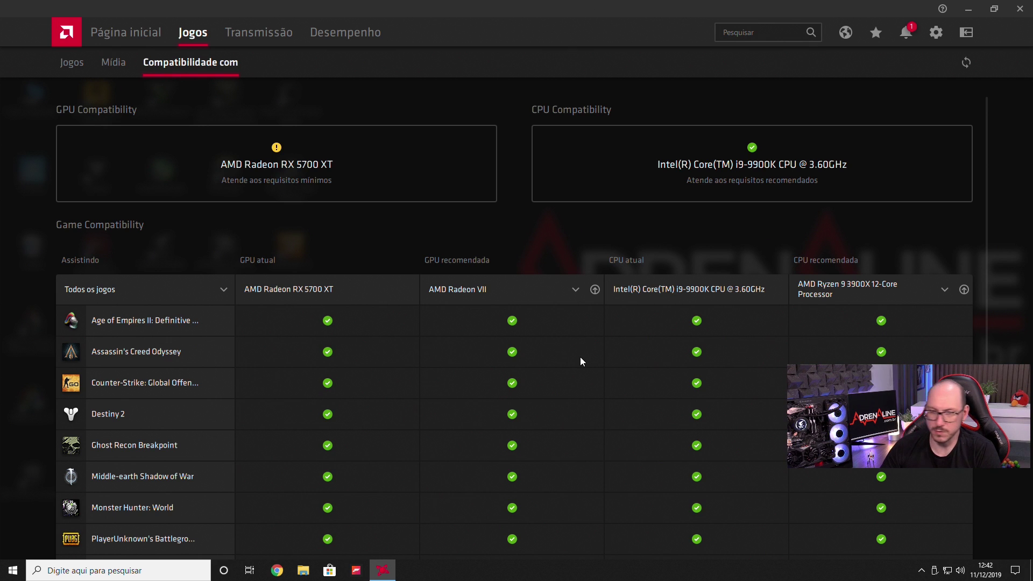
{"action": "scroll", "coordinate": [580, 357], "scroll_direction": "down", "scroll_amount": 4}
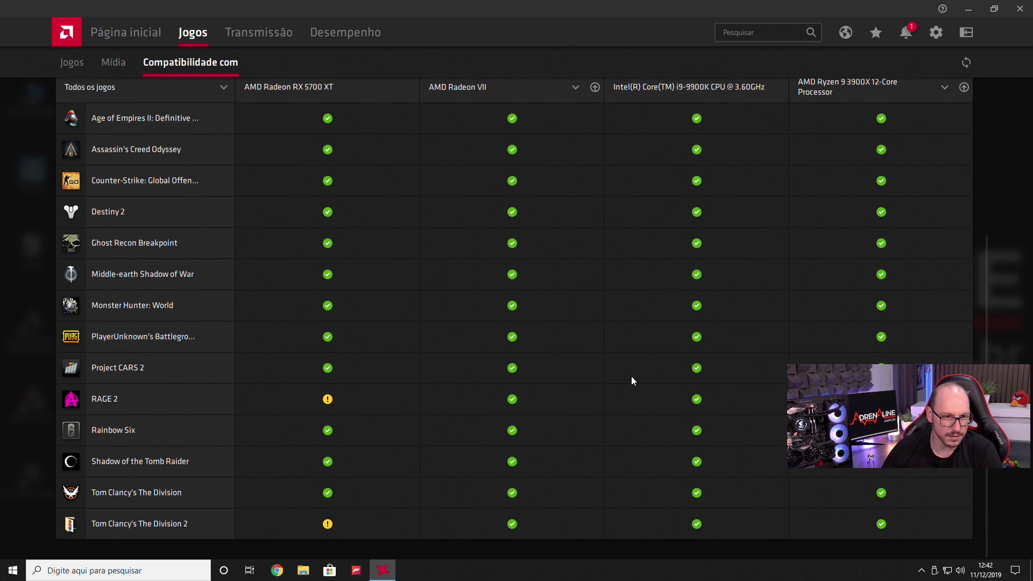
{"action": "scroll", "coordinate": [542, 348], "scroll_direction": "up", "scroll_amount": 4}
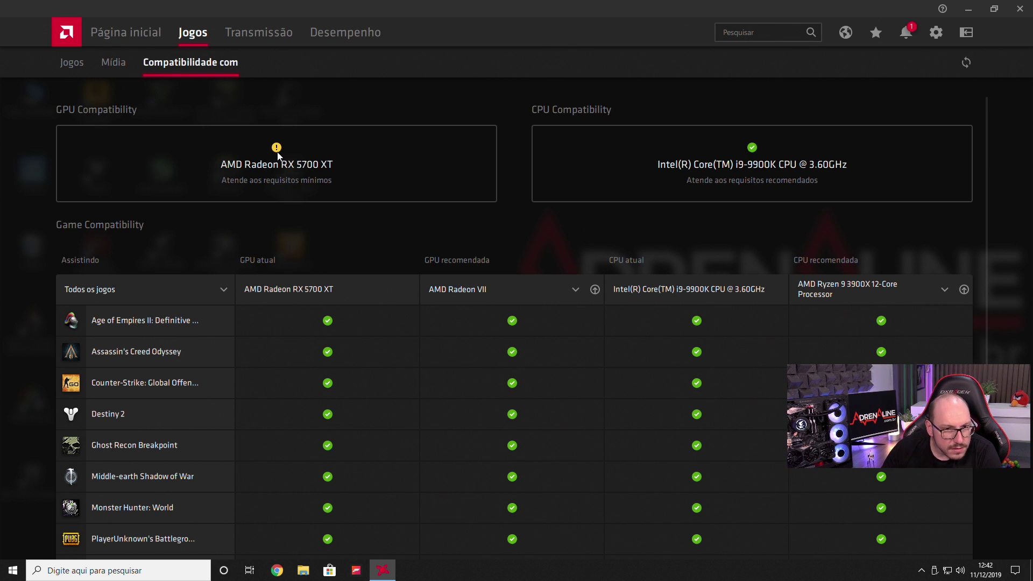
{"action": "scroll", "coordinate": [431, 321], "scroll_direction": "down", "scroll_amount": 4}
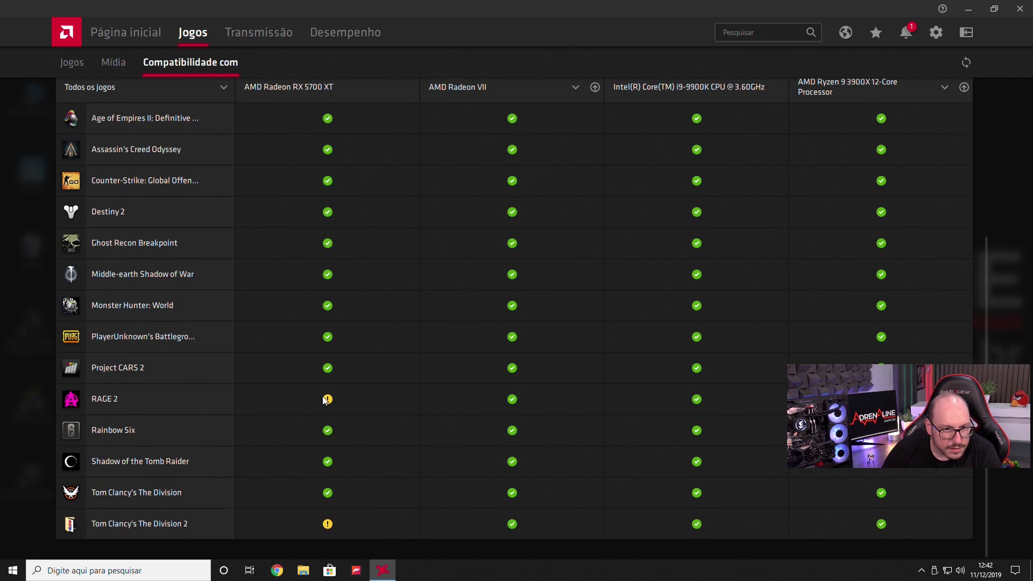
{"action": "mouse_move", "coordinate": [330, 403]}
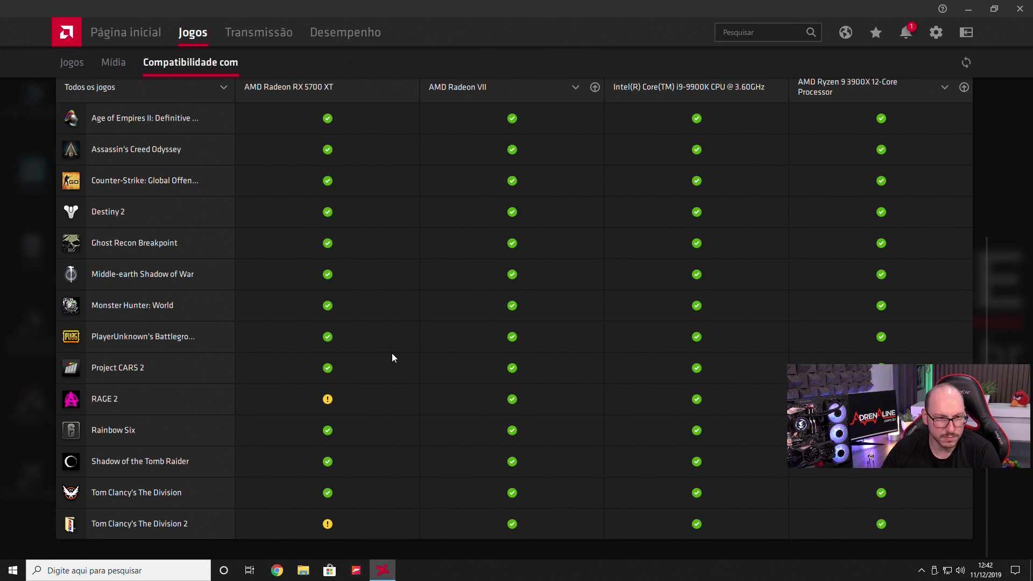
{"action": "scroll", "coordinate": [390, 350], "scroll_direction": "up", "scroll_amount": 4}
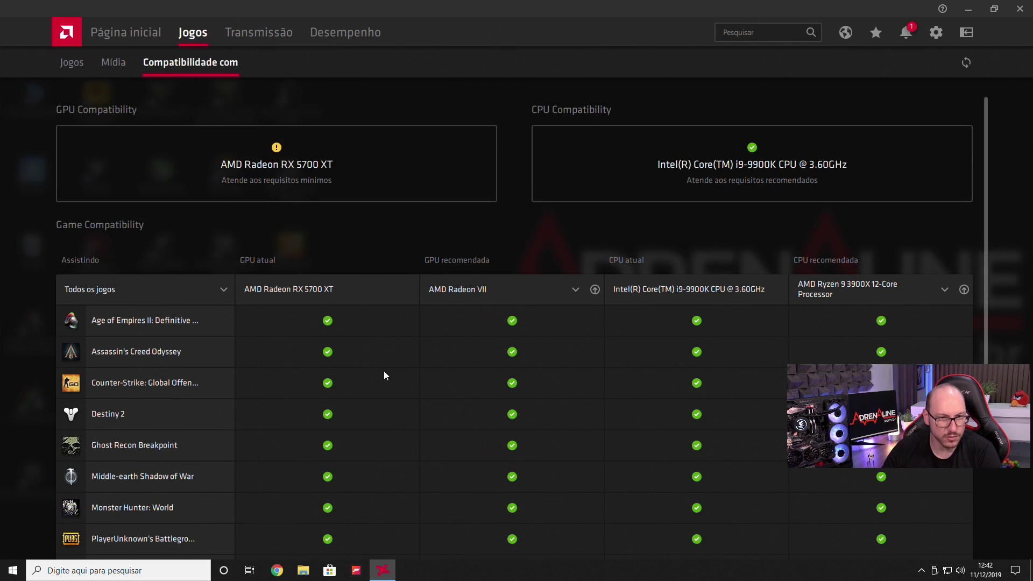
Look over the games list and the recorded media library, and return to the home overview.
{"action": "left_click", "coordinate": [67, 60]}
{"action": "left_click", "coordinate": [114, 64]}
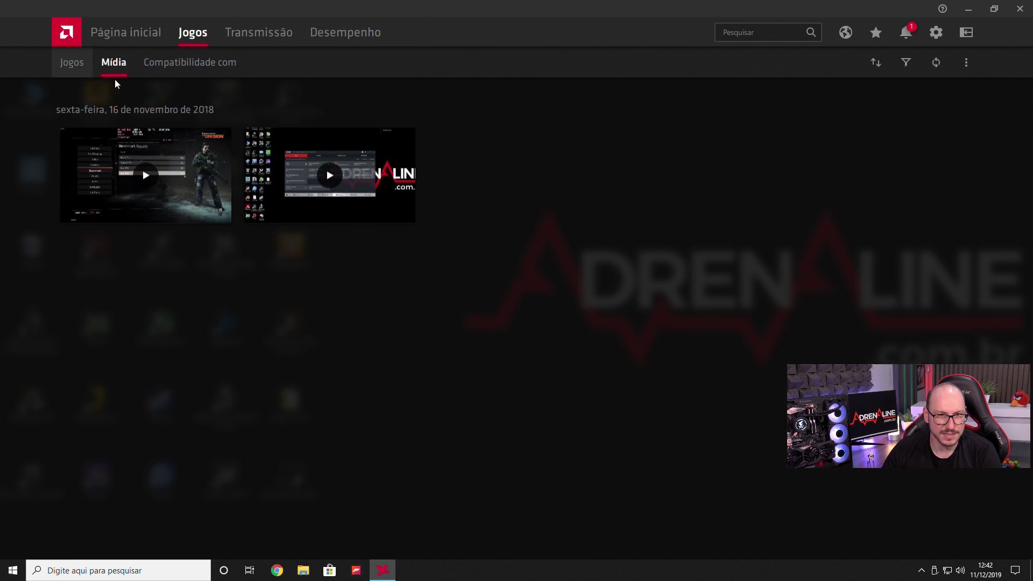
{"action": "left_click", "coordinate": [70, 66]}
{"action": "left_click", "coordinate": [127, 38]}
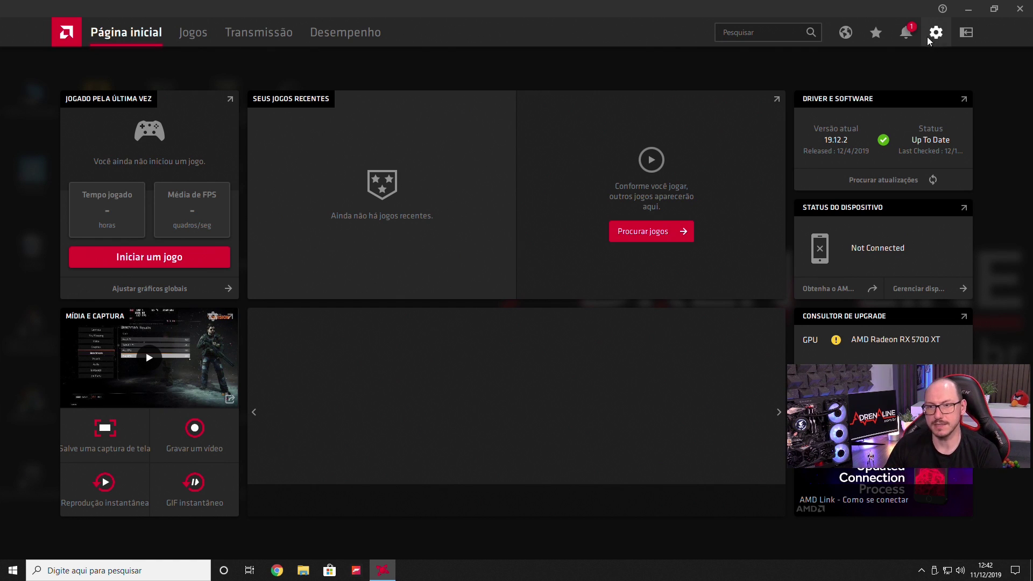
Open the Age of Empires II: Definitive Edition profile from the games list and review its graphics and display settings.
{"action": "left_click", "coordinate": [189, 37]}
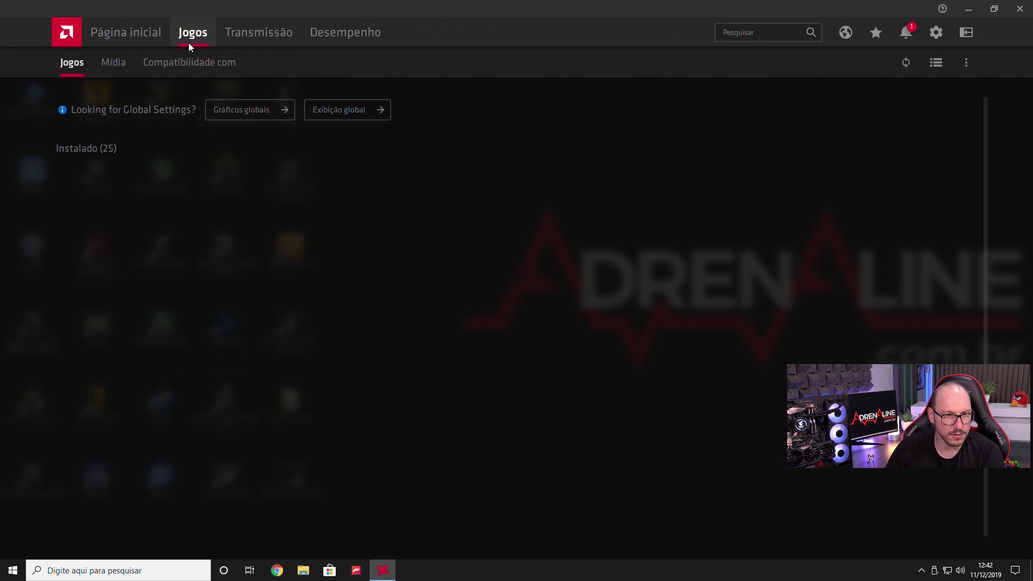
{"action": "left_click", "coordinate": [197, 276]}
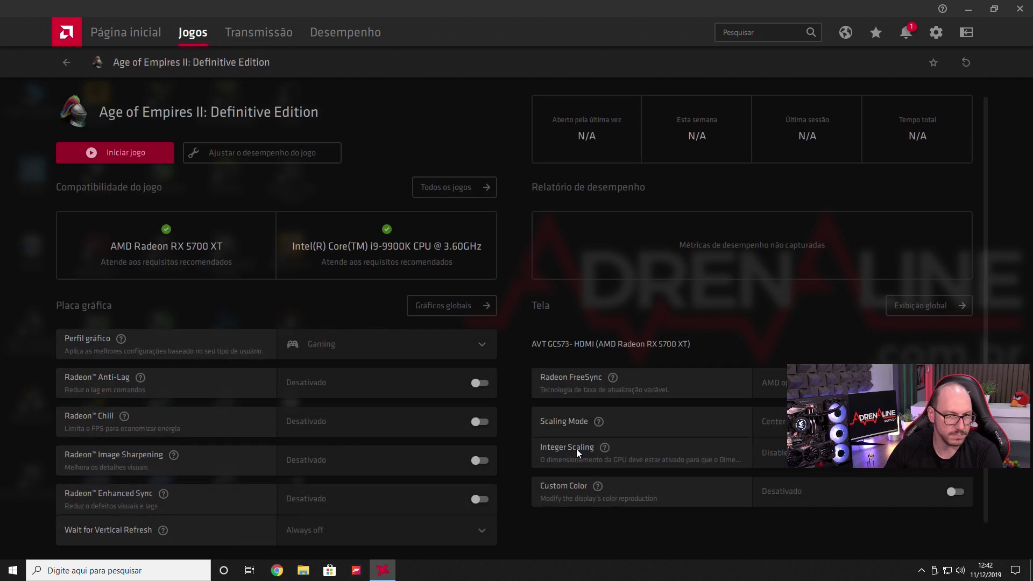
{"action": "scroll", "coordinate": [560, 431], "scroll_direction": "down", "scroll_amount": 1}
{"action": "scroll", "coordinate": [192, 154], "scroll_direction": "up", "scroll_amount": 1}
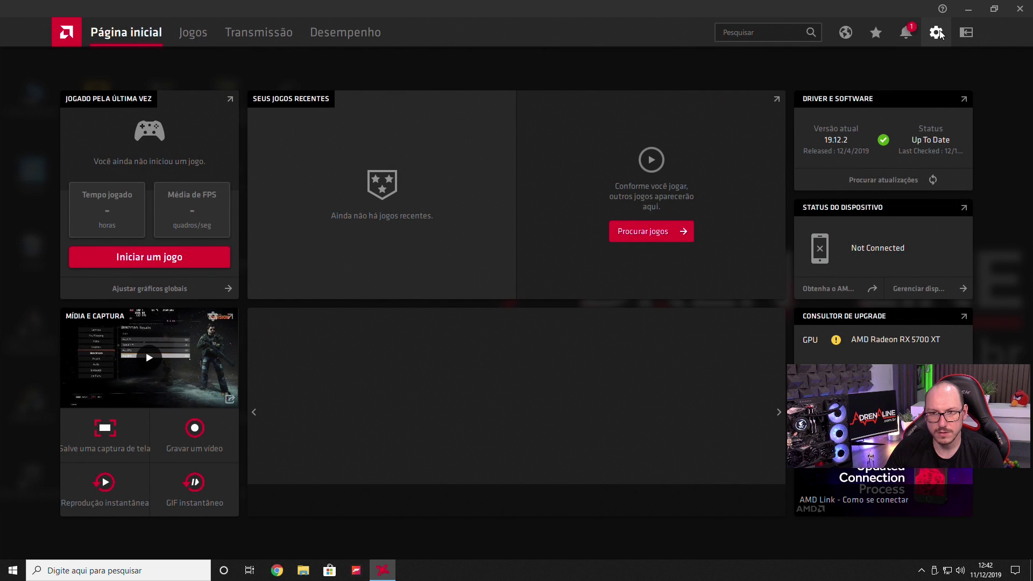
Review the system software and hardware settings, and revisit the streaming section and the installed games list.
{"action": "left_click", "coordinate": [938, 33]}
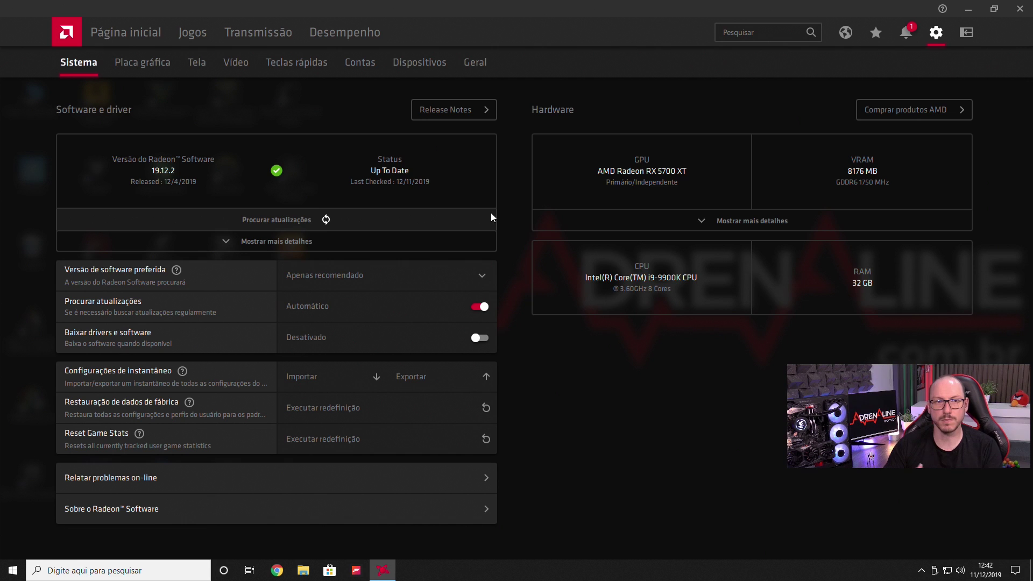
{"action": "left_click", "coordinate": [202, 28]}
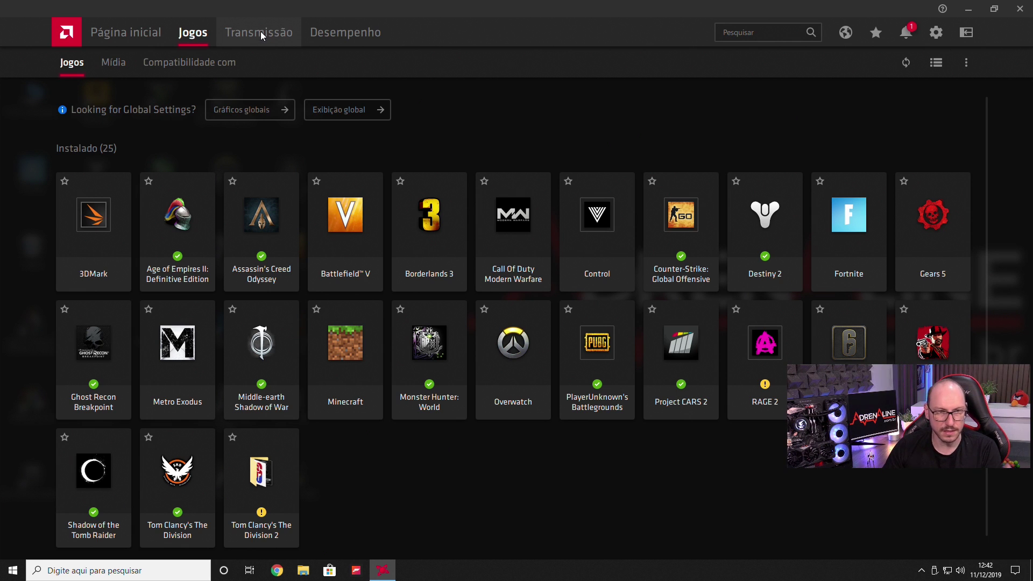
{"action": "left_click", "coordinate": [257, 34]}
{"action": "left_click", "coordinate": [198, 35]}
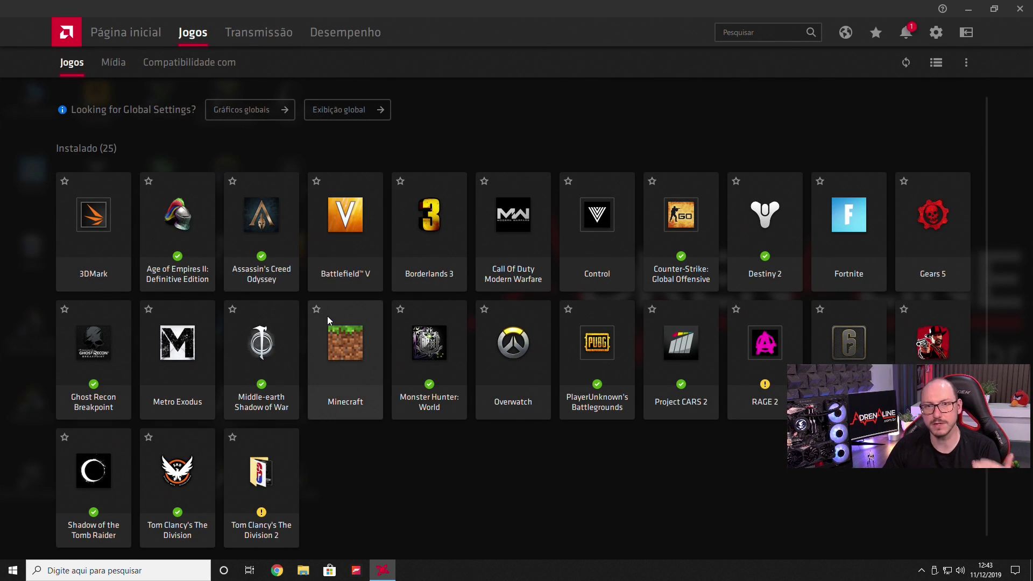
Revisit the streaming section and the home overview, and open the global graphics settings.
{"action": "left_click", "coordinate": [255, 32]}
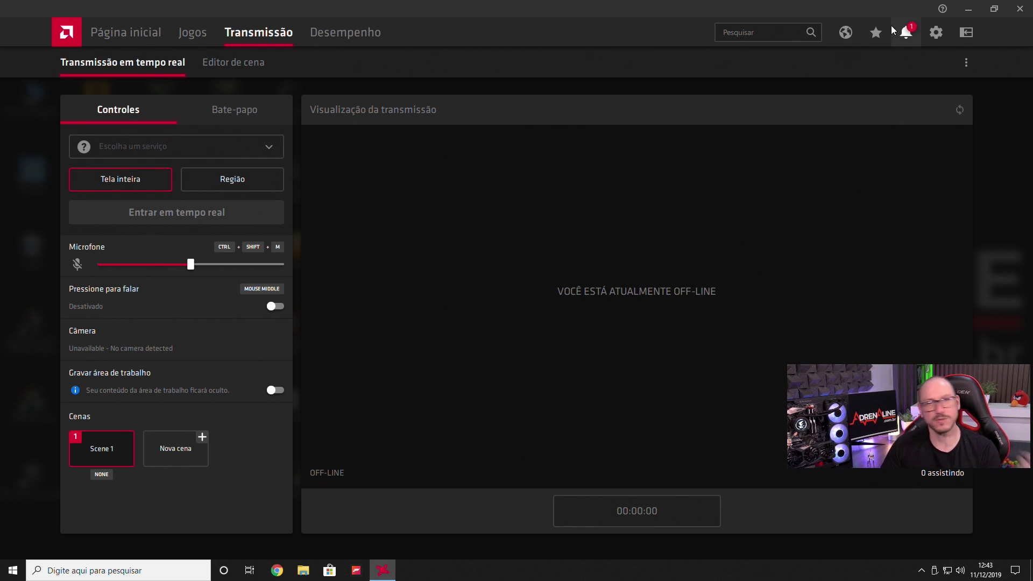
{"action": "left_click", "coordinate": [158, 34]}
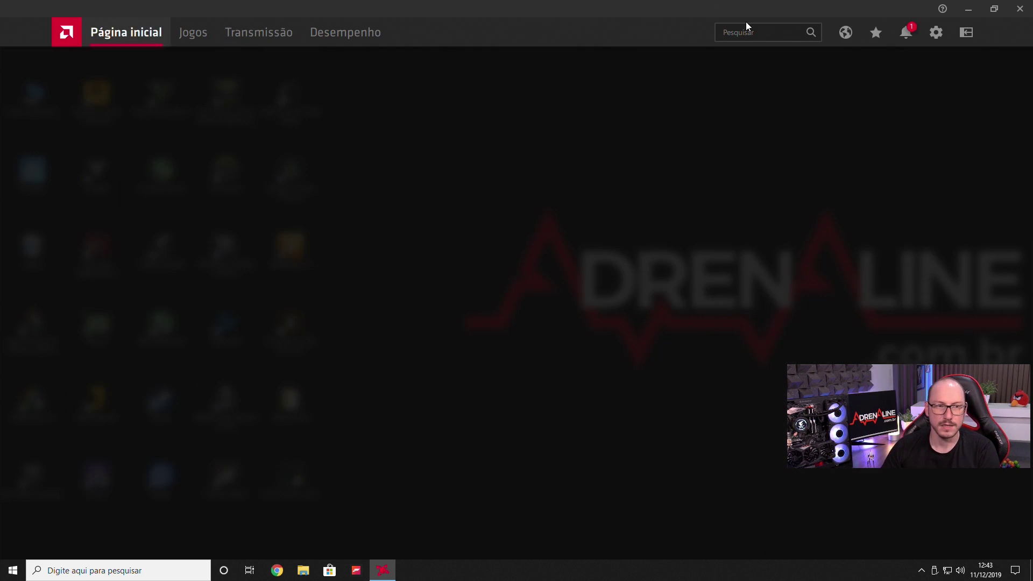
{"action": "left_click", "coordinate": [936, 33]}
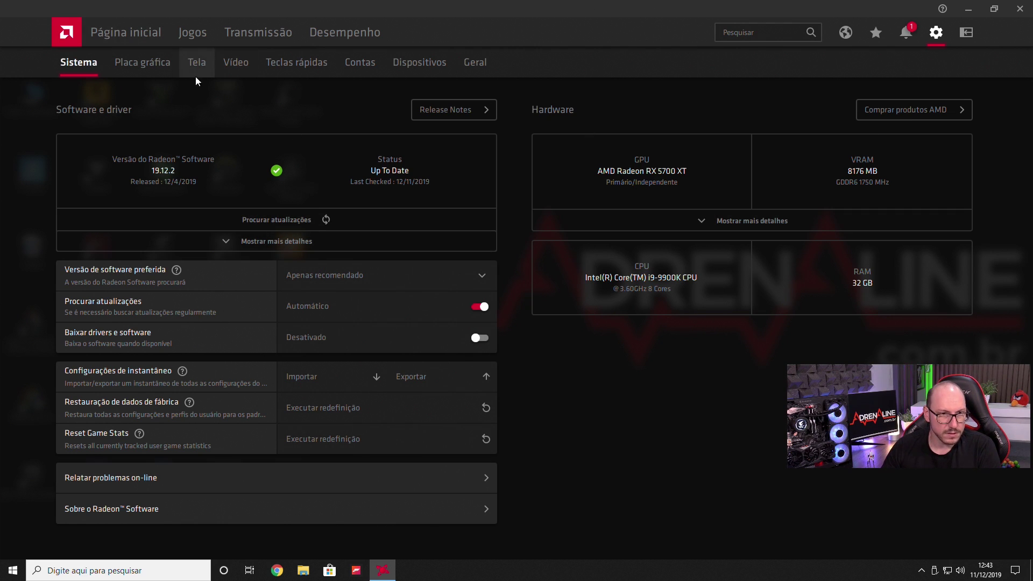
{"action": "left_click", "coordinate": [141, 64]}
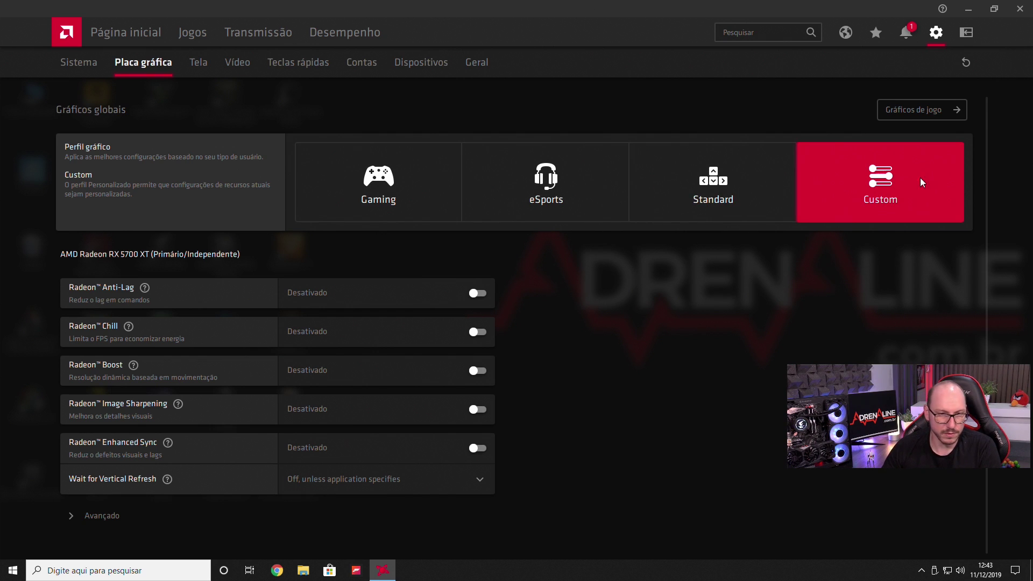
Try the Gaming and eSports graphics profiles globally, and select the Standard profile.
{"action": "left_click", "coordinate": [365, 189]}
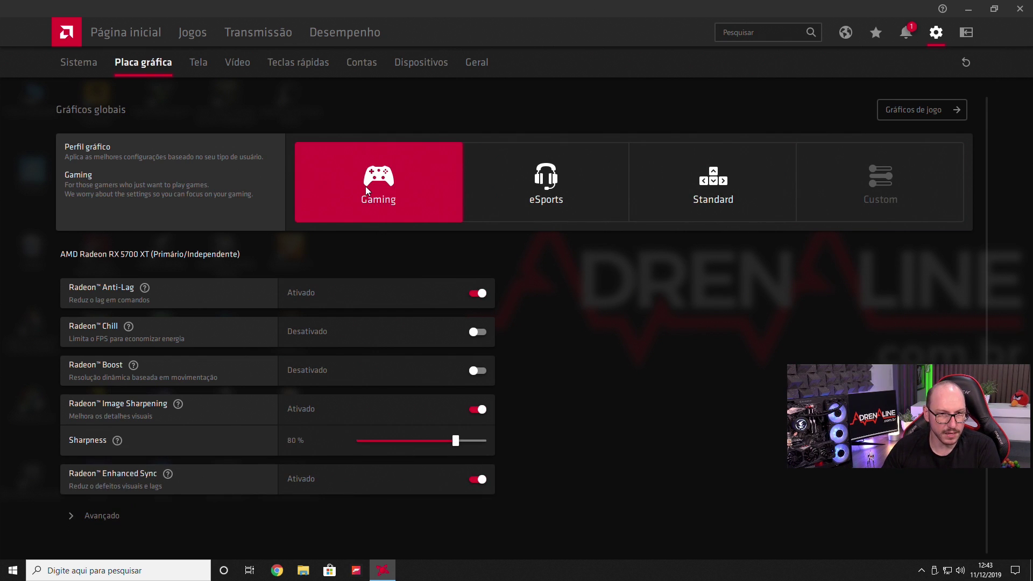
{"action": "left_click", "coordinate": [566, 186]}
{"action": "left_click", "coordinate": [728, 220]}
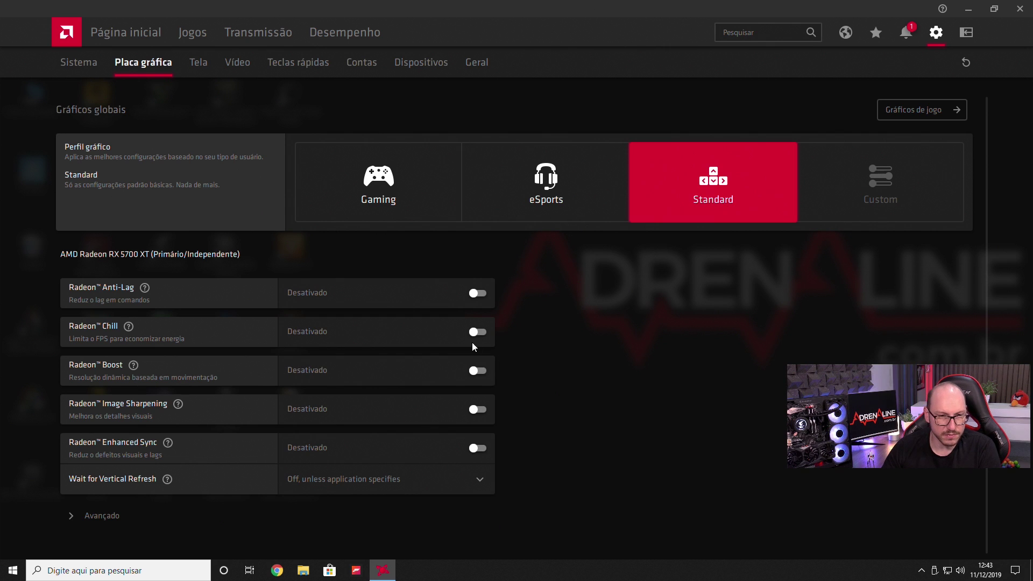
Turn on Radeon Chill in the global graphics settings to inspect its minimum and maximum FPS limits, and turn it back off.
{"action": "scroll", "coordinate": [405, 461], "scroll_direction": "down", "scroll_amount": 1}
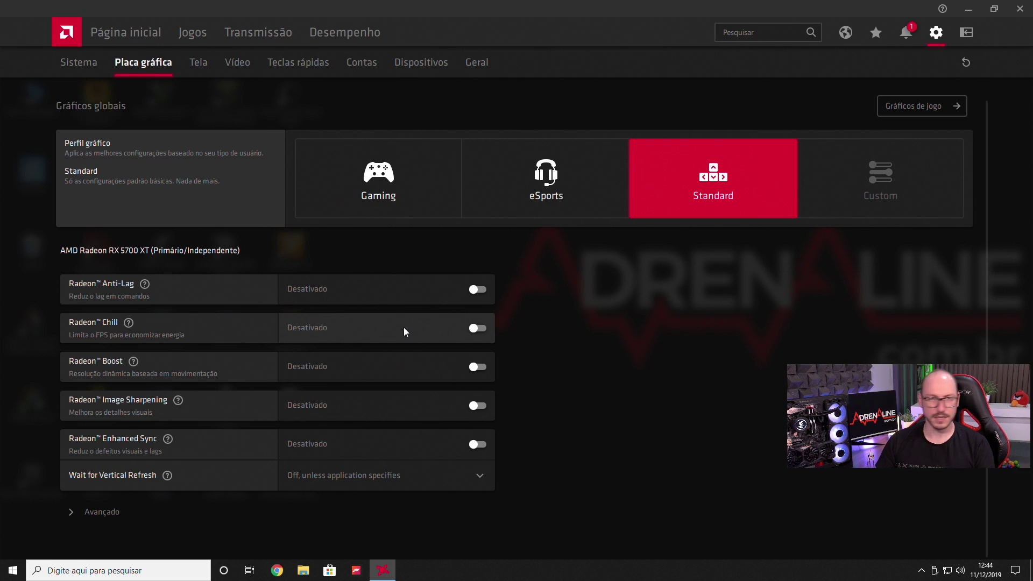
{"action": "left_click", "coordinate": [477, 327]}
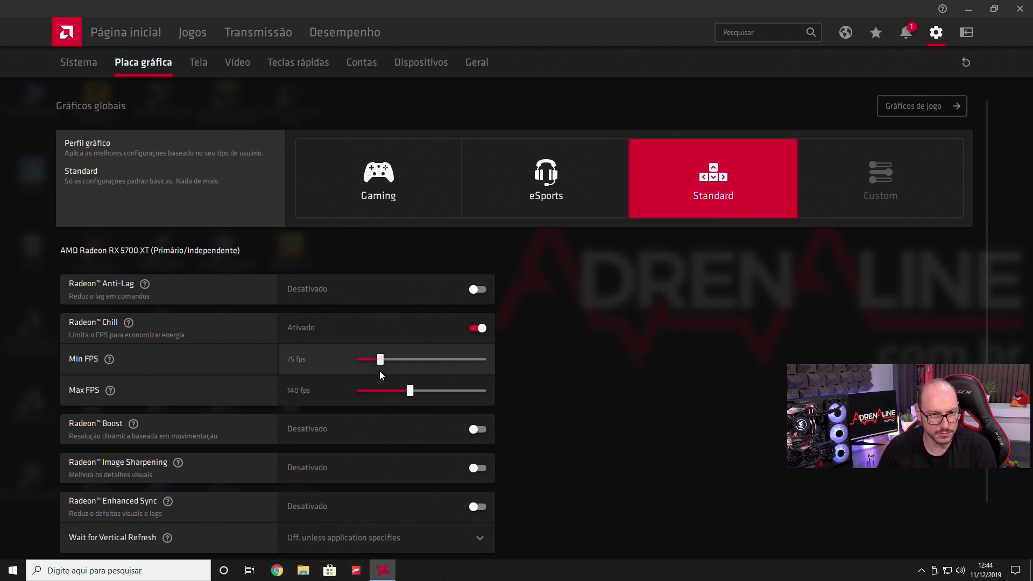
{"action": "left_click", "coordinate": [478, 329]}
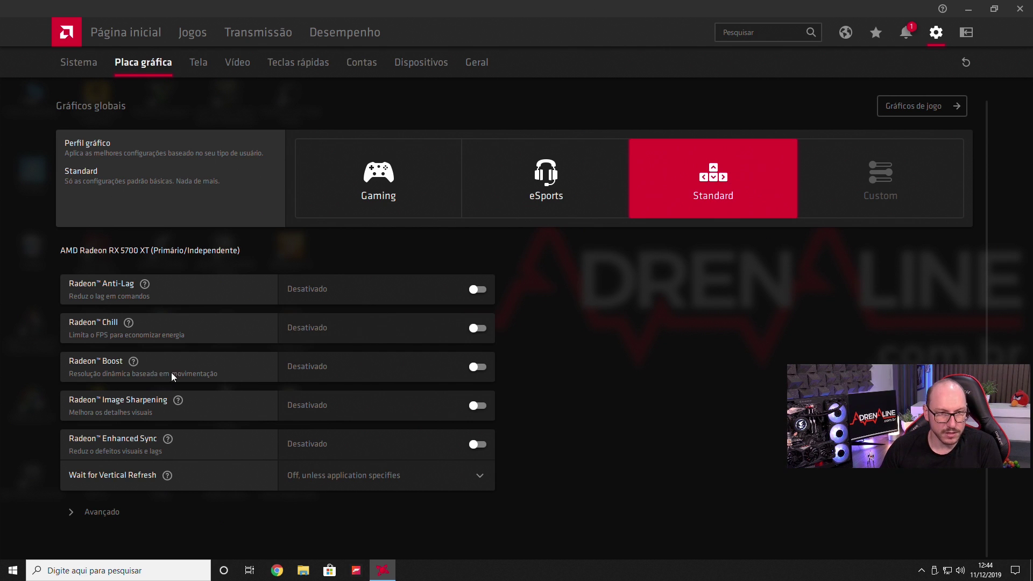
Turn on Radeon Boost, try its Minimum Resolution slider at 50%, and turn the feature back off.
{"action": "left_click", "coordinate": [476, 367]}
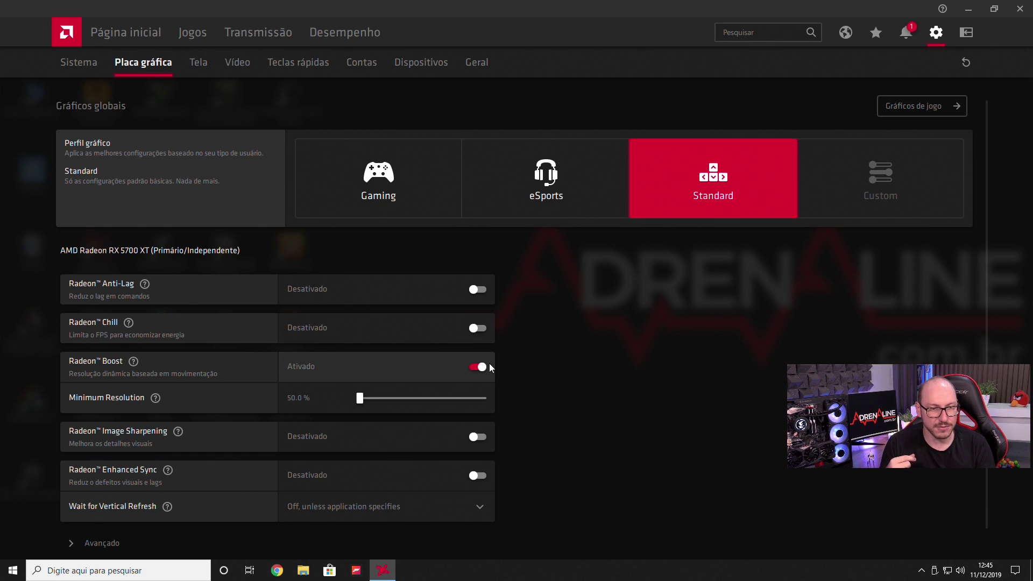
{"action": "left_click_drag", "start_coordinate": [360, 398], "coordinate": [295, 396]}
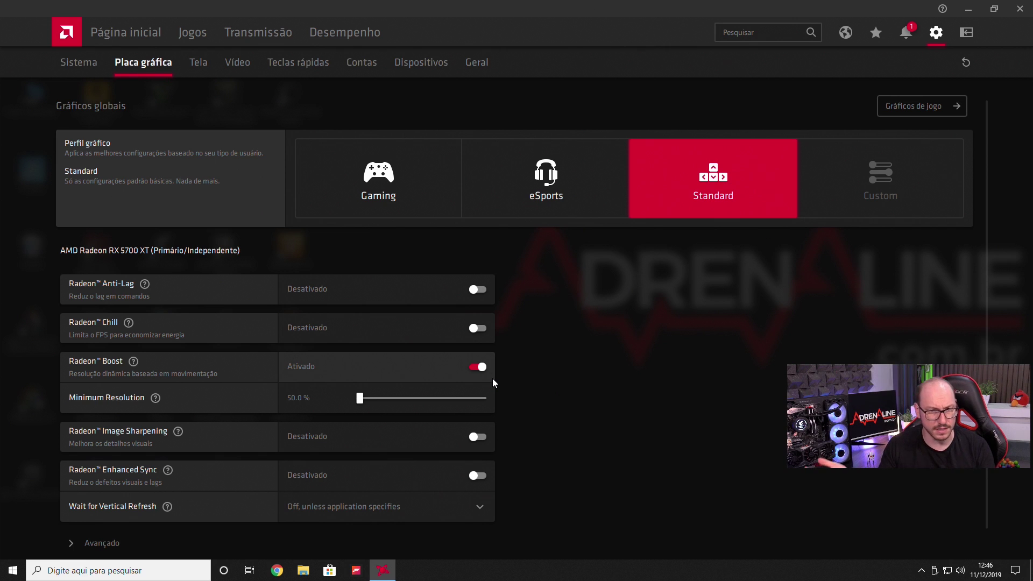
{"action": "left_click", "coordinate": [479, 366]}
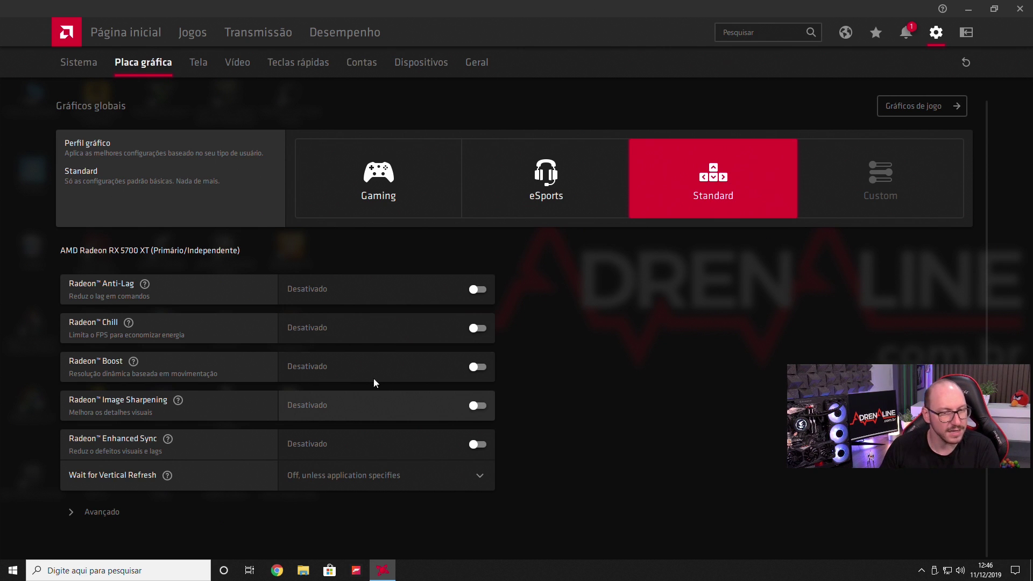
Turn on Radeon Image Sharpening globally to show its sharpness control, and switch it back off.
{"action": "left_click", "coordinate": [484, 412]}
{"action": "scroll", "coordinate": [565, 416], "scroll_direction": "down", "scroll_amount": 1}
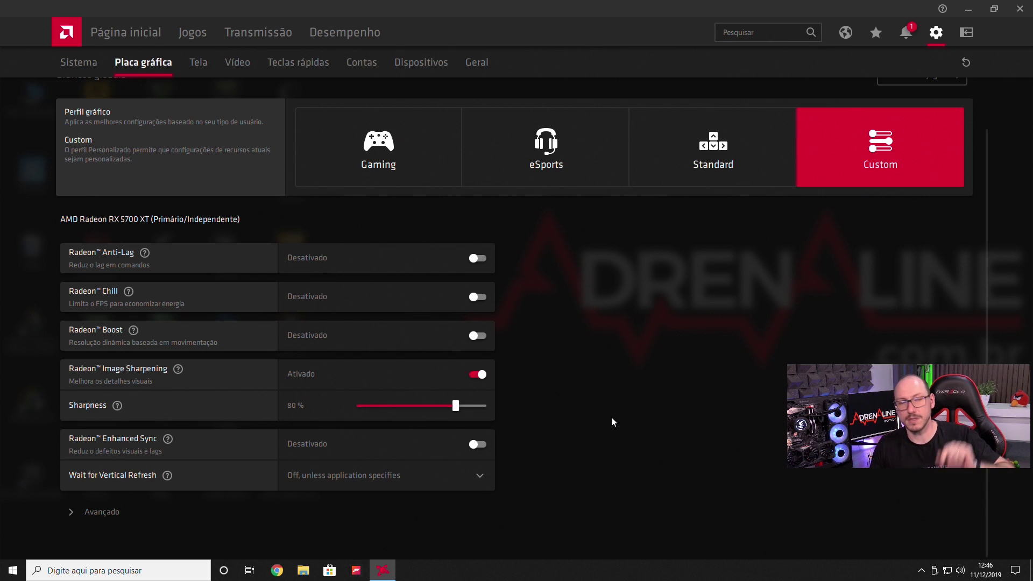
{"action": "left_click", "coordinate": [476, 379]}
Open the Metro Exodus game profile, turn on Radeon Image Sharpening, try raising its sharpness, and turn it back off.
{"action": "left_click", "coordinate": [205, 40]}
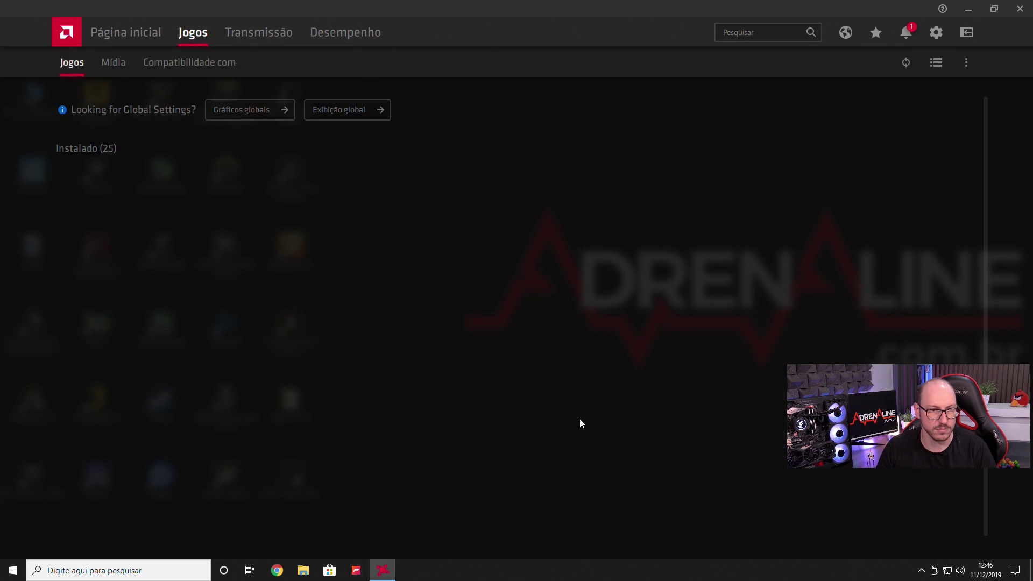
{"action": "left_click", "coordinate": [175, 393]}
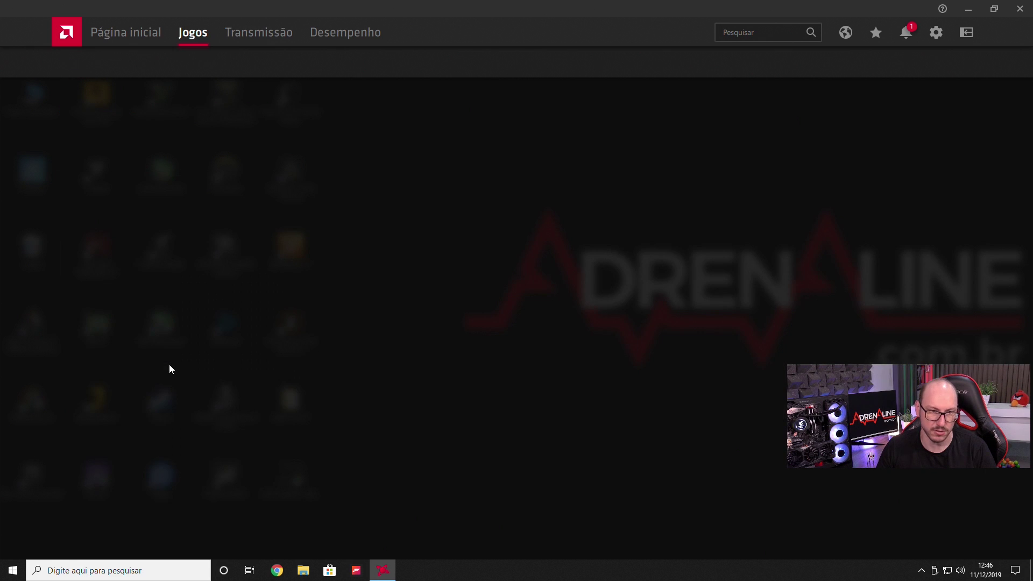
{"action": "scroll", "coordinate": [405, 469], "scroll_direction": "down", "scroll_amount": 1}
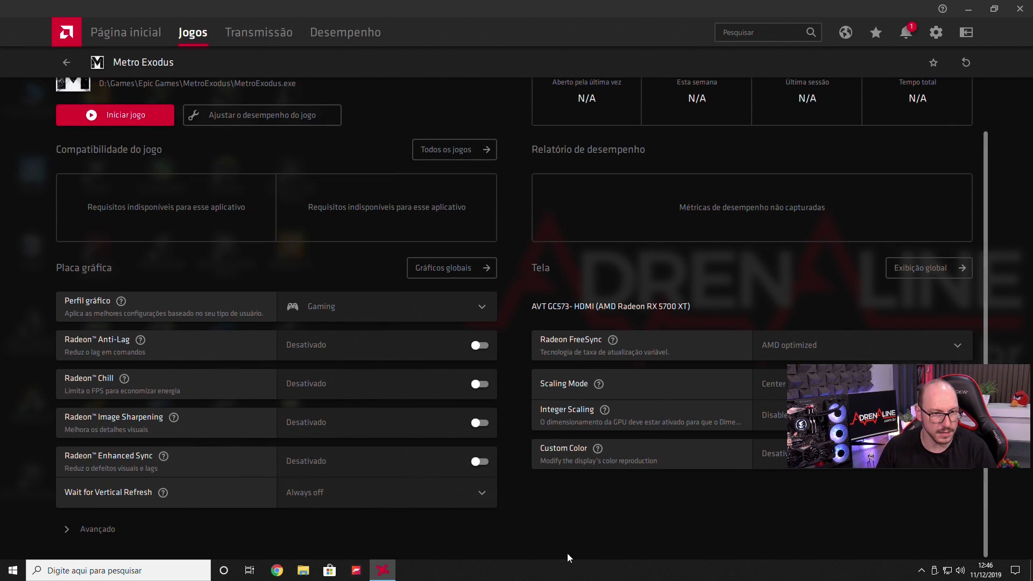
{"action": "left_click", "coordinate": [484, 423]}
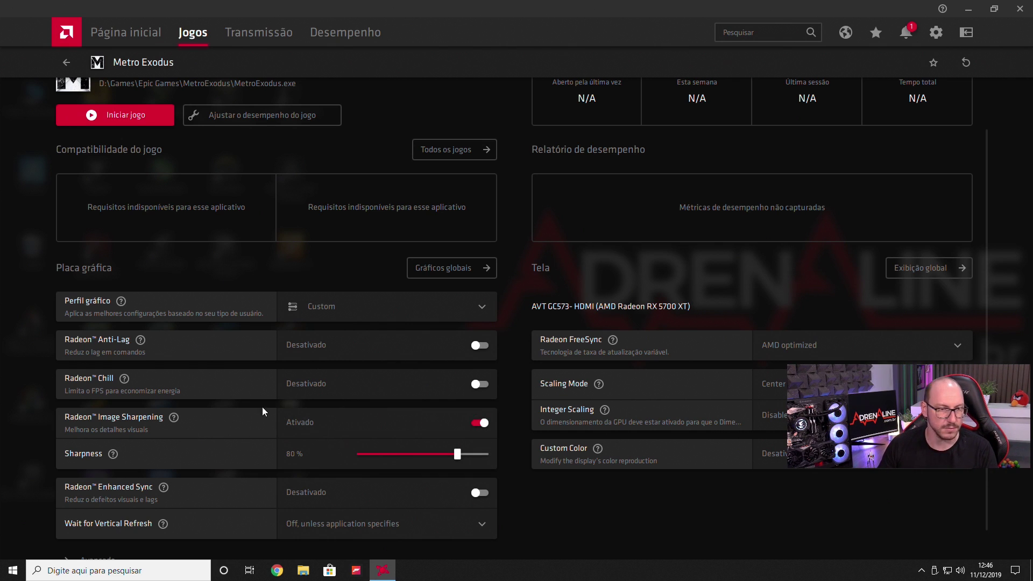
{"action": "left_click_drag", "start_coordinate": [457, 453], "coordinate": [521, 466]}
{"action": "left_click", "coordinate": [479, 422]}
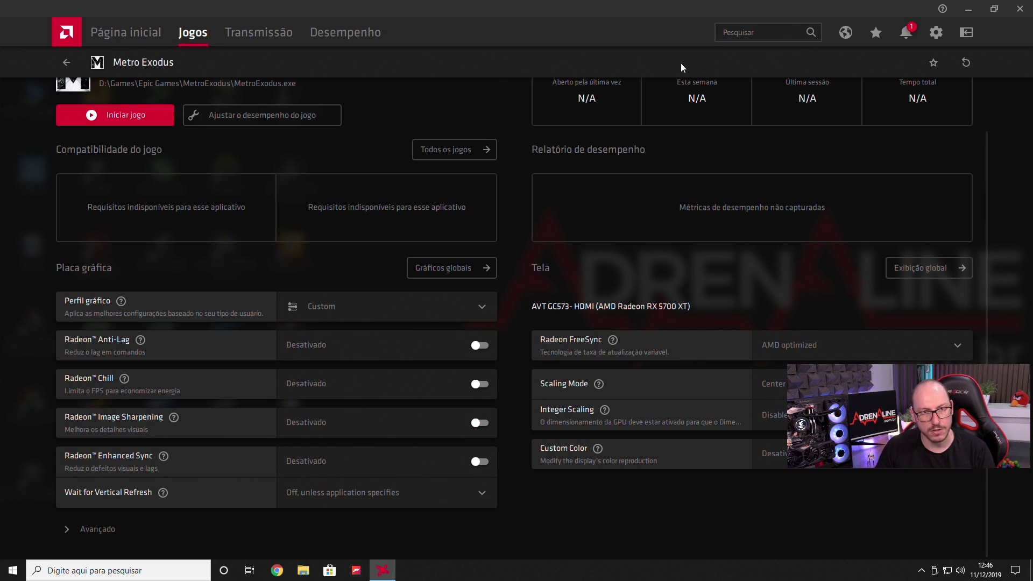
Return to the global graphics settings, try Image Sharpening's sharpness at 90% and 100%, and disable the feature.
{"action": "left_click", "coordinate": [937, 32]}
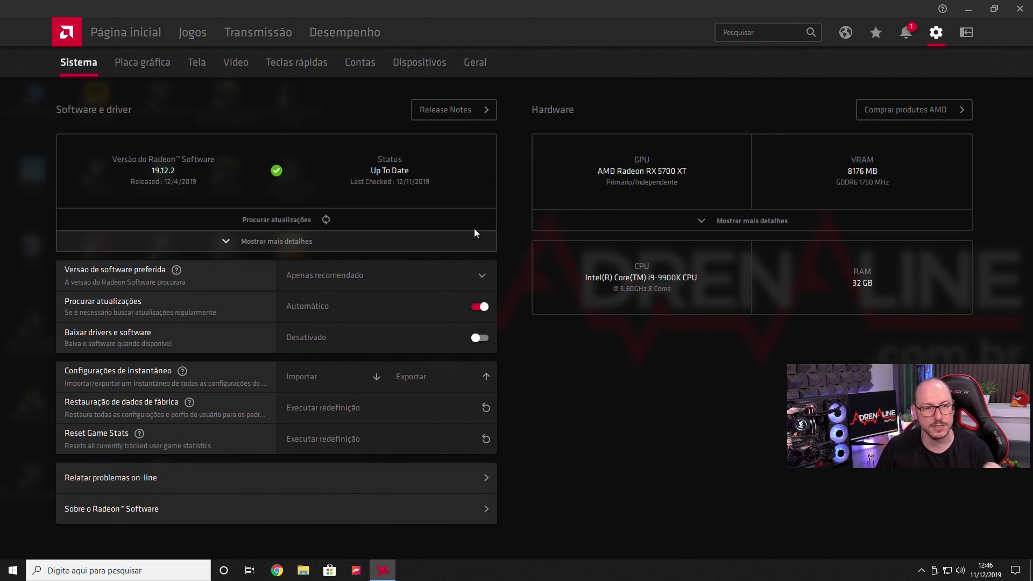
{"action": "left_click", "coordinate": [235, 64]}
{"action": "left_click", "coordinate": [169, 66]}
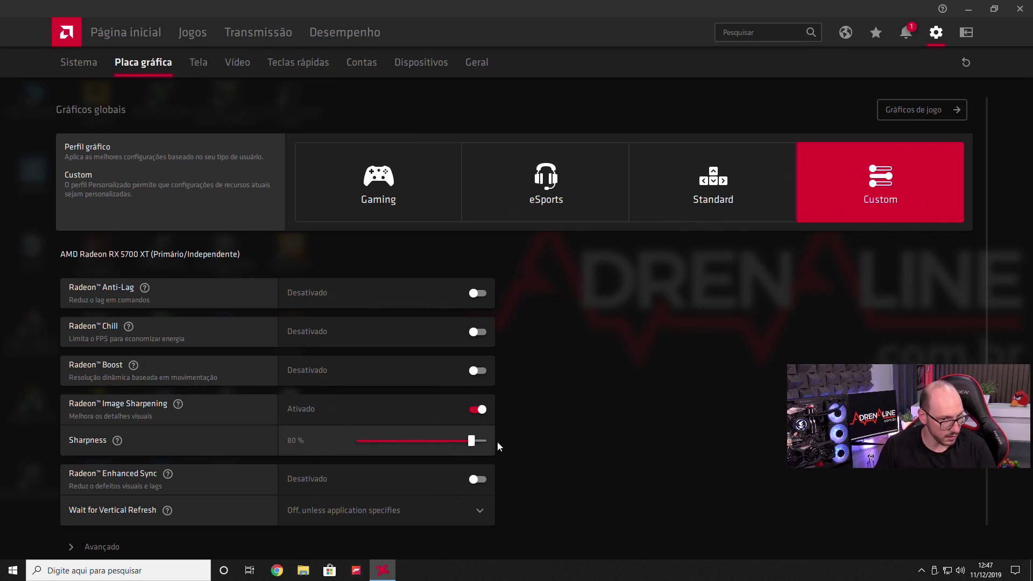
{"action": "left_click_drag", "start_coordinate": [471, 441], "coordinate": [738, 489]}
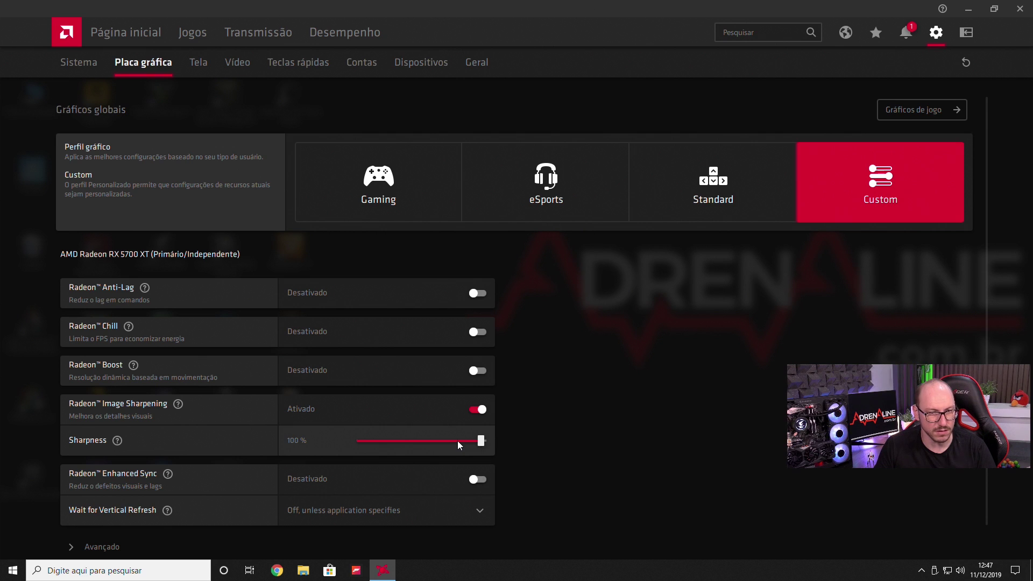
{"action": "left_click_drag", "start_coordinate": [423, 445], "coordinate": [476, 486]}
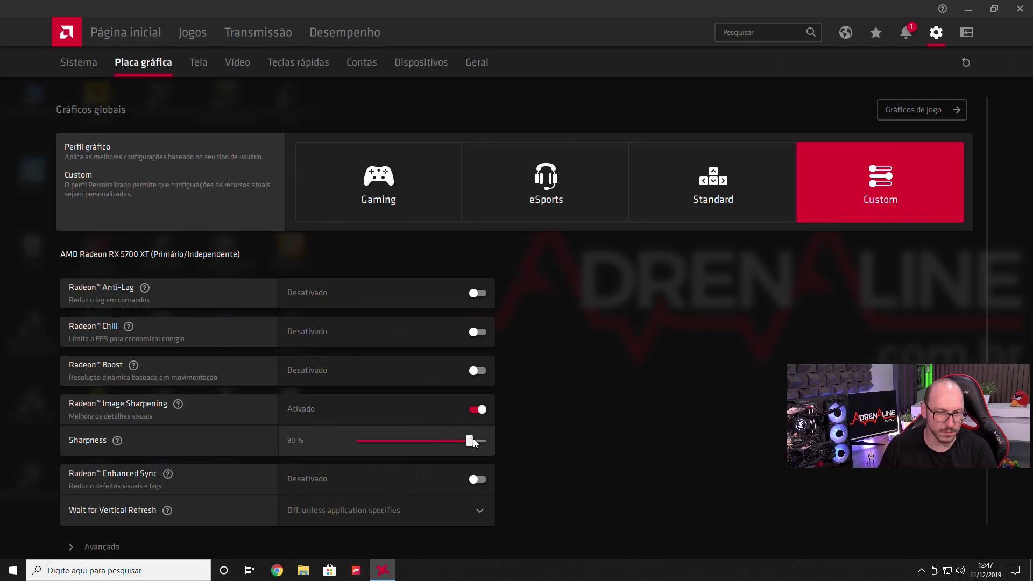
{"action": "left_click_drag", "start_coordinate": [370, 447], "coordinate": [595, 450]}
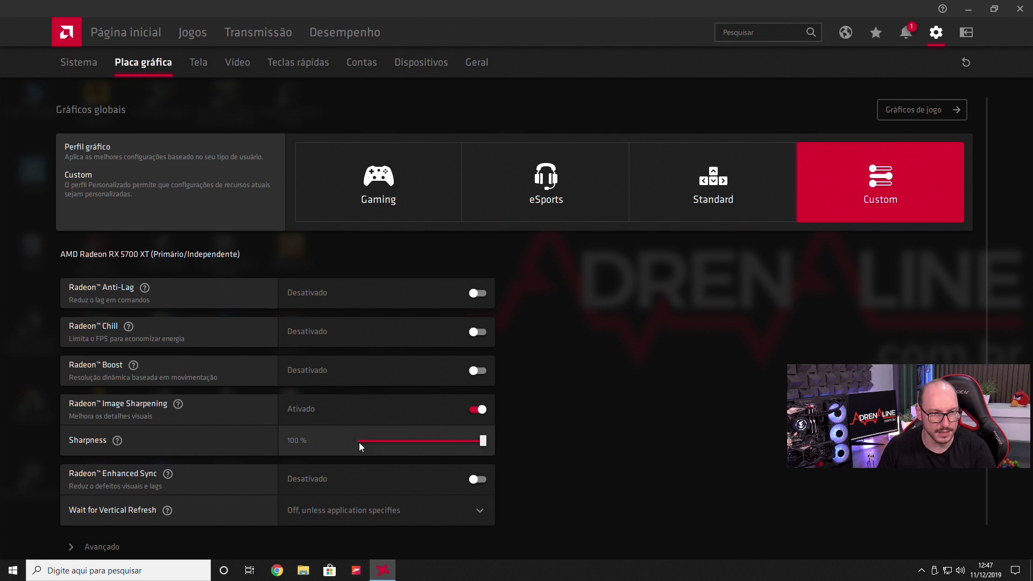
{"action": "scroll", "coordinate": [628, 433], "scroll_direction": "down", "scroll_amount": 1}
{"action": "left_click", "coordinate": [476, 375]}
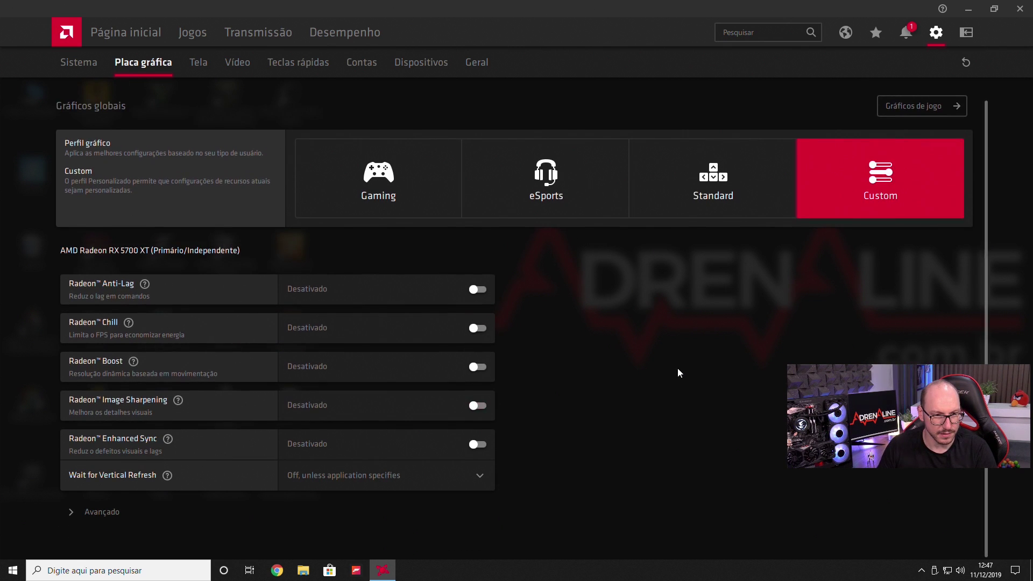
Review the Enhanced Sync description and the advanced global graphics options, from Anti-Aliasing to Reset Shader Cache, and collapse the advanced section.
{"action": "mouse_move", "coordinate": [169, 440]}
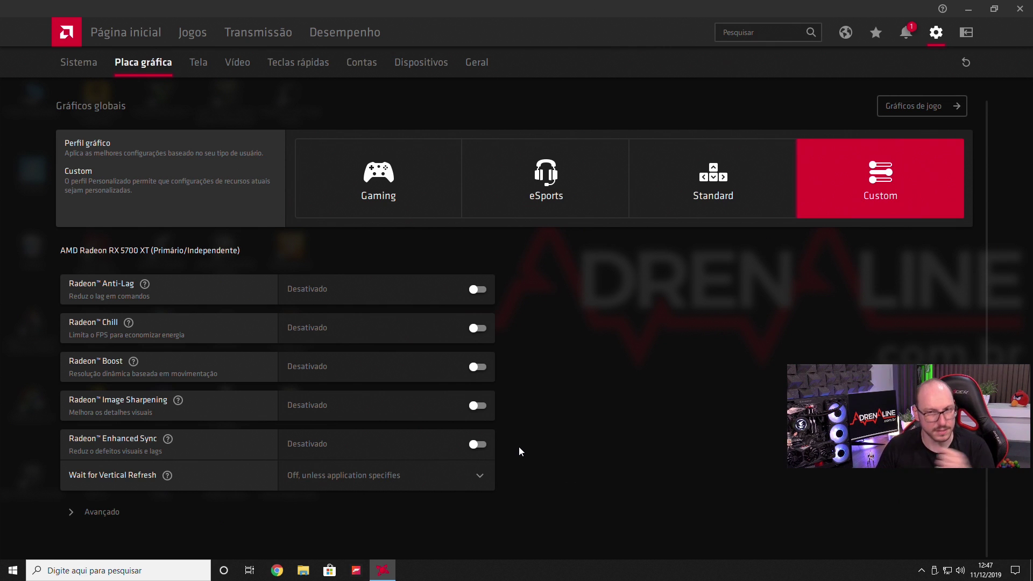
{"action": "left_click", "coordinate": [89, 514]}
{"action": "scroll", "coordinate": [754, 409], "scroll_direction": "down", "scroll_amount": 5}
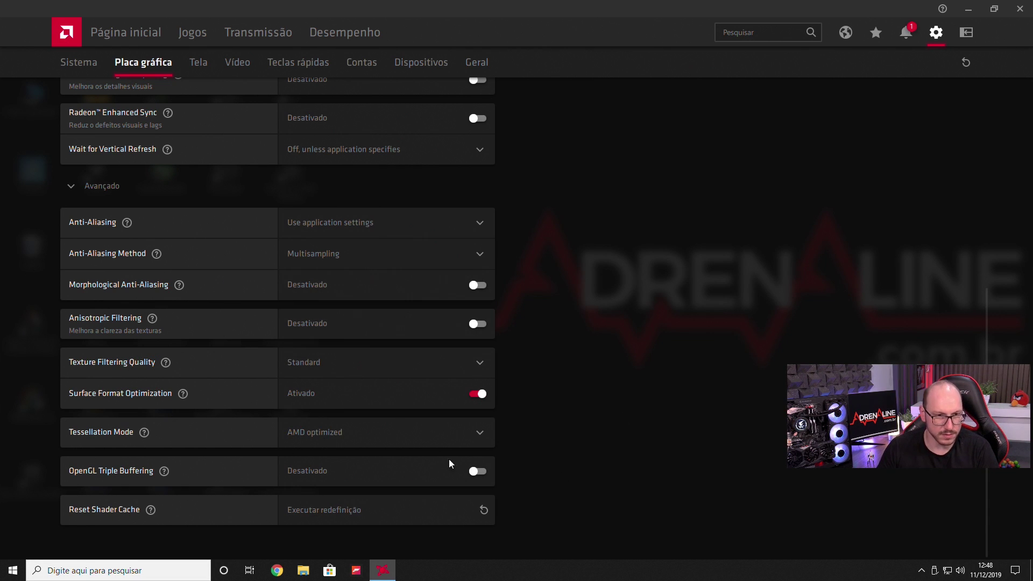
{"action": "scroll", "coordinate": [368, 414], "scroll_direction": "up", "scroll_amount": 6}
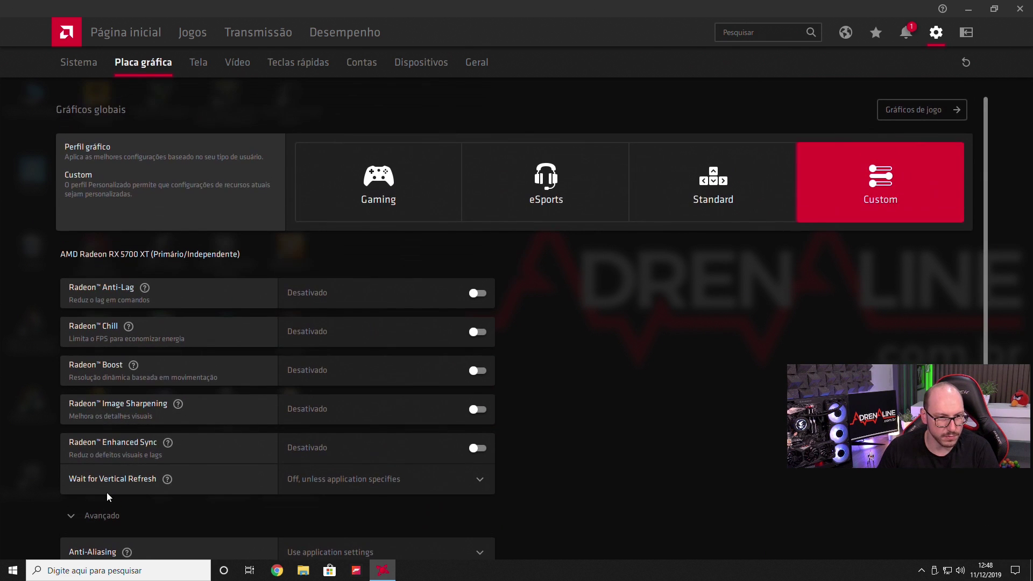
{"action": "left_click", "coordinate": [131, 513]}
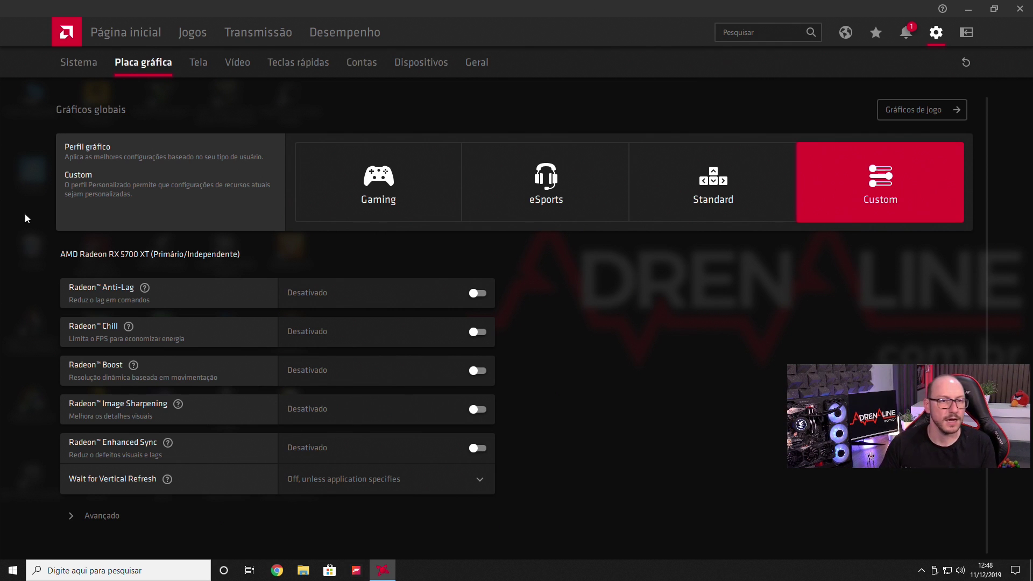
Review the global display settings, including the overrides with HDCP support, Virtual Super Resolution and GPU Scaling.
{"action": "left_click", "coordinate": [214, 64]}
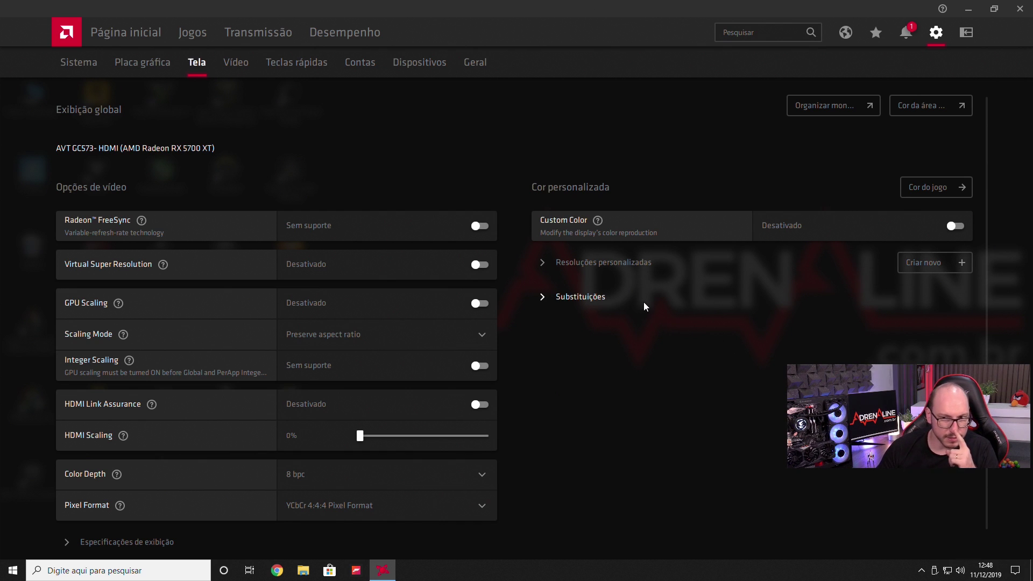
{"action": "left_click", "coordinate": [573, 298]}
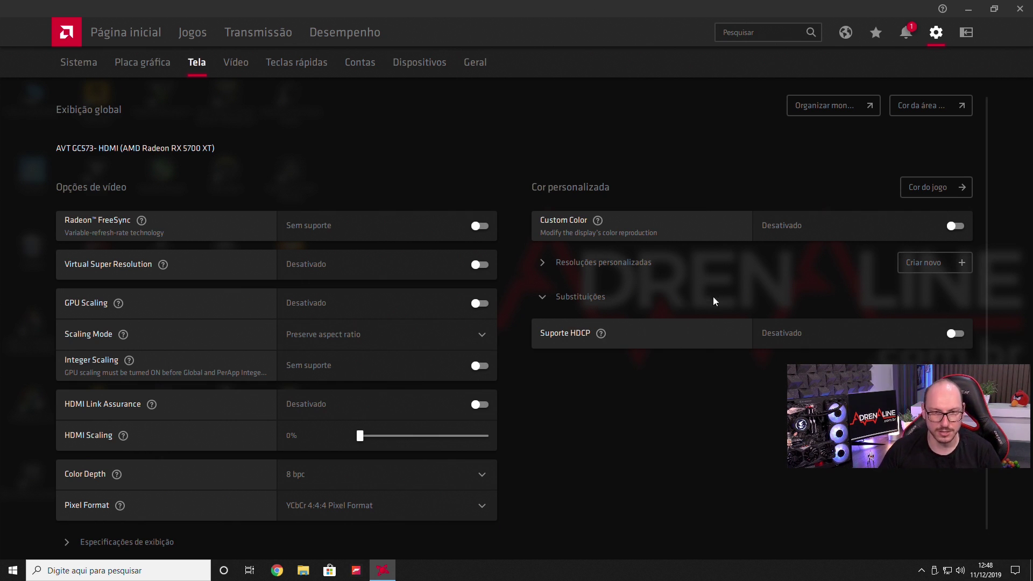
{"action": "scroll", "coordinate": [348, 286], "scroll_direction": "down", "scroll_amount": 1}
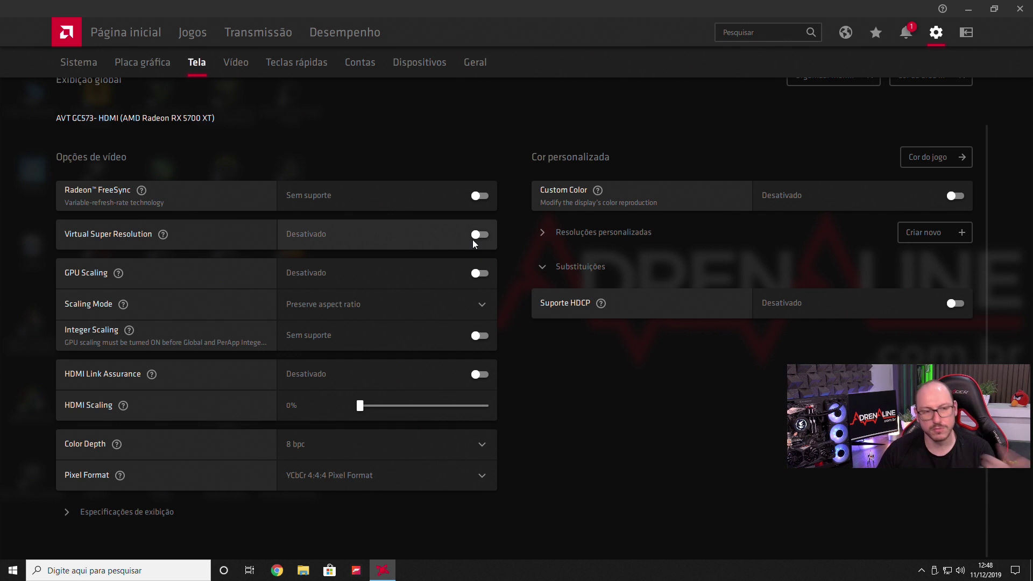
{"action": "mouse_move", "coordinate": [164, 236]}
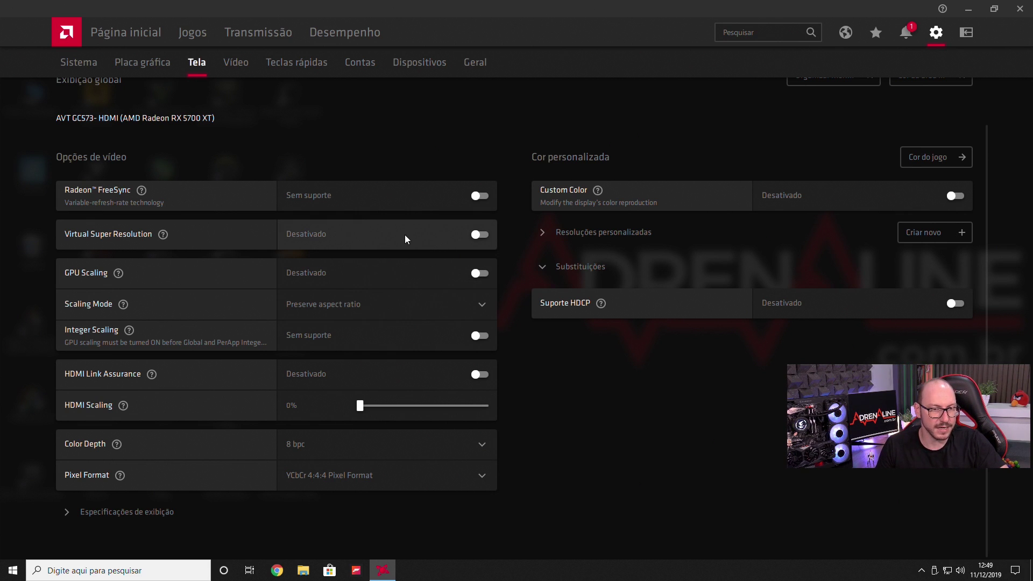
{"action": "left_click", "coordinate": [474, 276]}
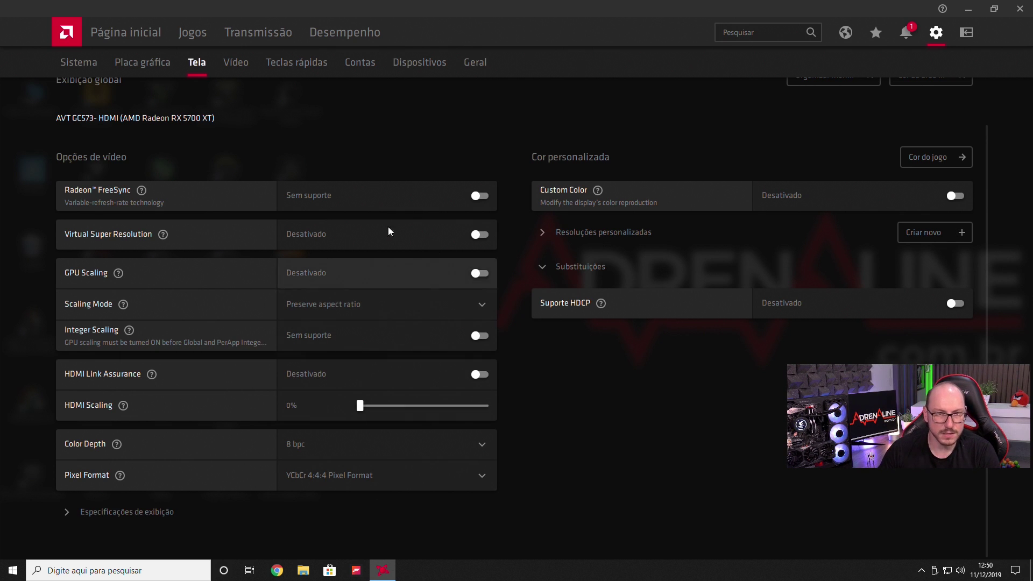
Review the video profile, hotkey, account and device settings, and open the system settings.
{"action": "left_click", "coordinate": [237, 70]}
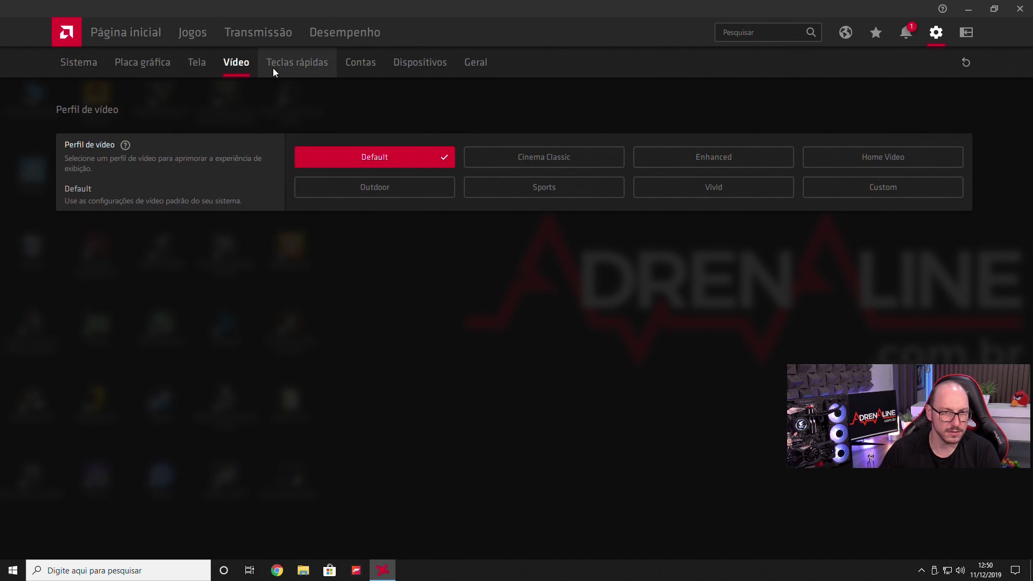
{"action": "left_click", "coordinate": [313, 66]}
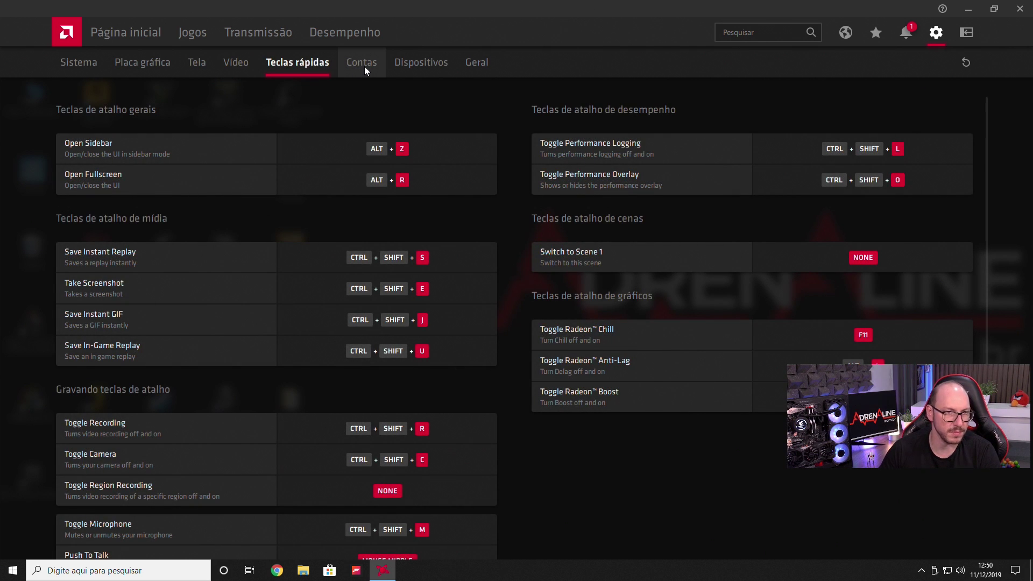
{"action": "left_click", "coordinate": [363, 66]}
{"action": "left_click", "coordinate": [290, 69]}
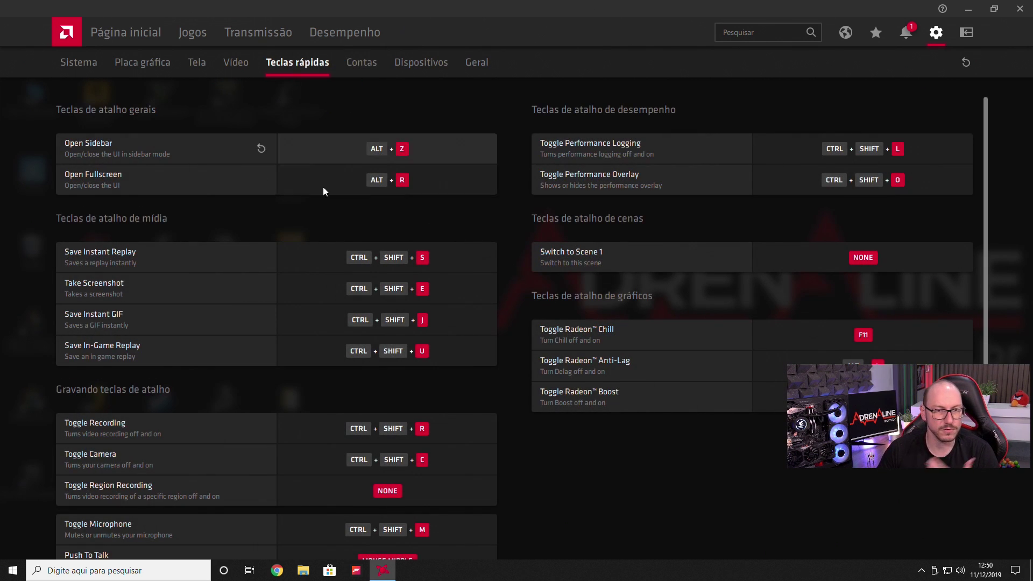
{"action": "left_click", "coordinate": [360, 64]}
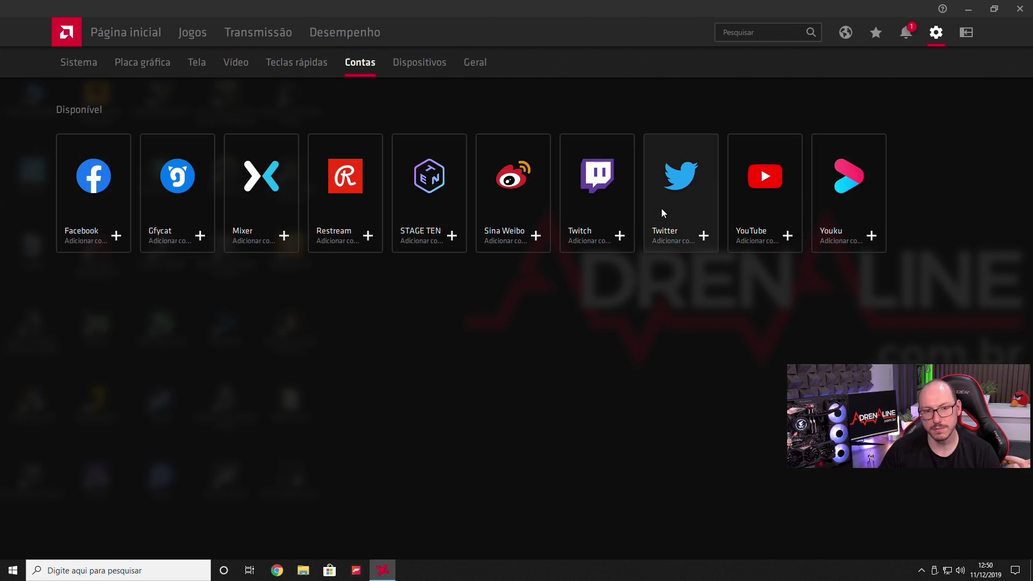
{"action": "left_click", "coordinate": [415, 73]}
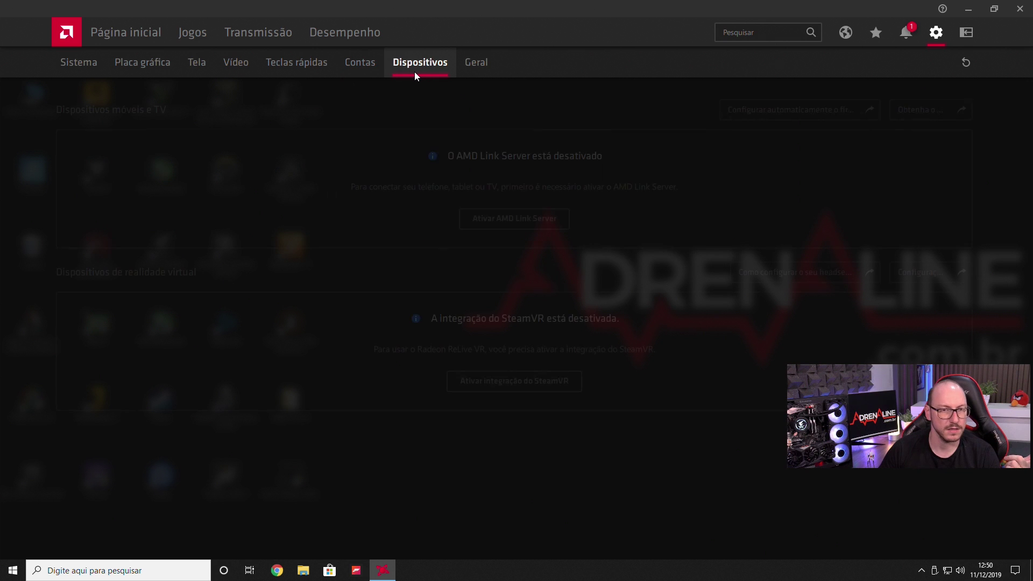
{"action": "left_click", "coordinate": [85, 74]}
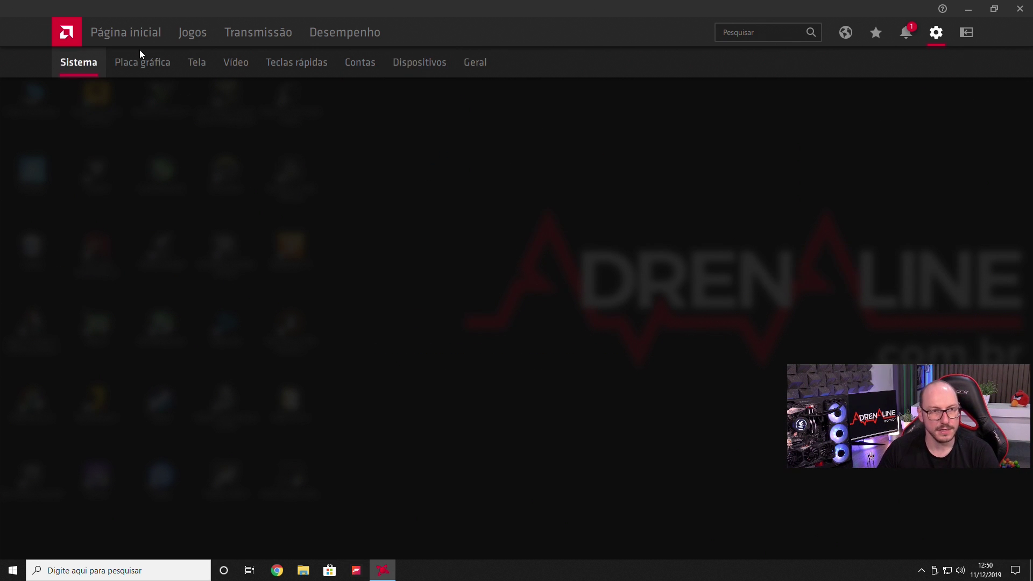
Open the profile of Tom Clancy's The Division from the installed games and launch the game.
{"action": "left_click", "coordinate": [127, 37]}
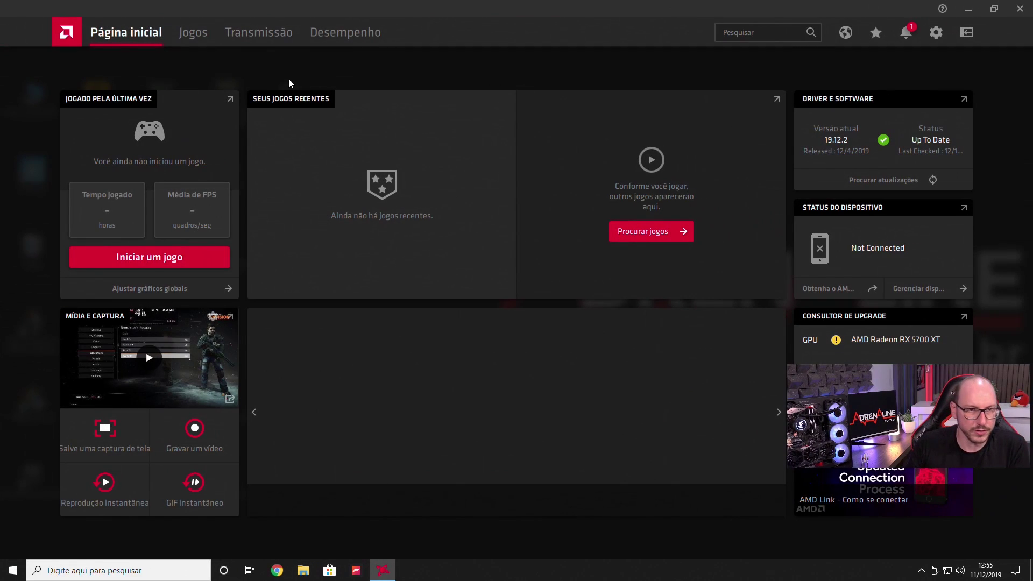
{"action": "left_click", "coordinate": [197, 35]}
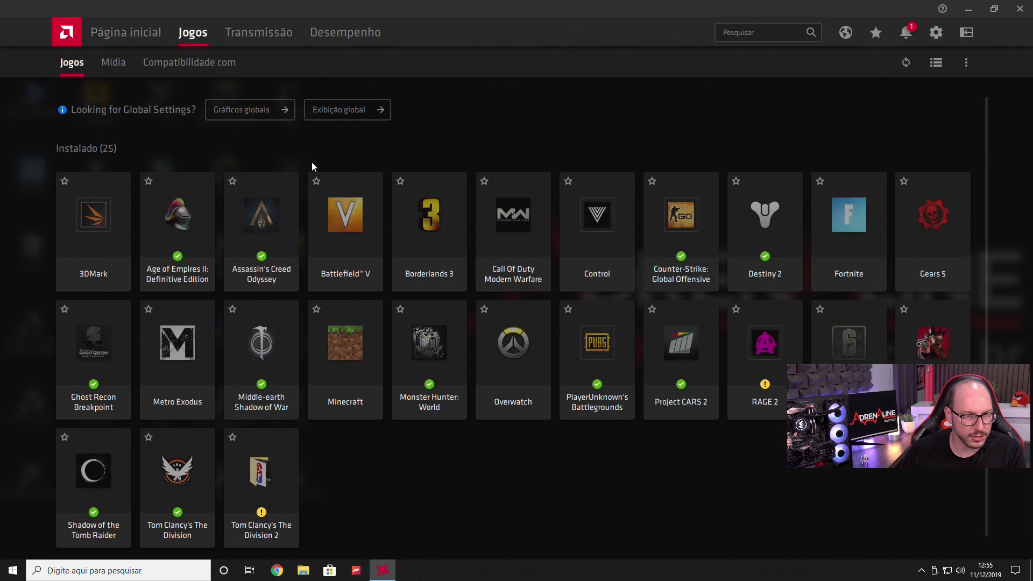
{"action": "scroll", "coordinate": [476, 403], "scroll_direction": "down", "scroll_amount": 1}
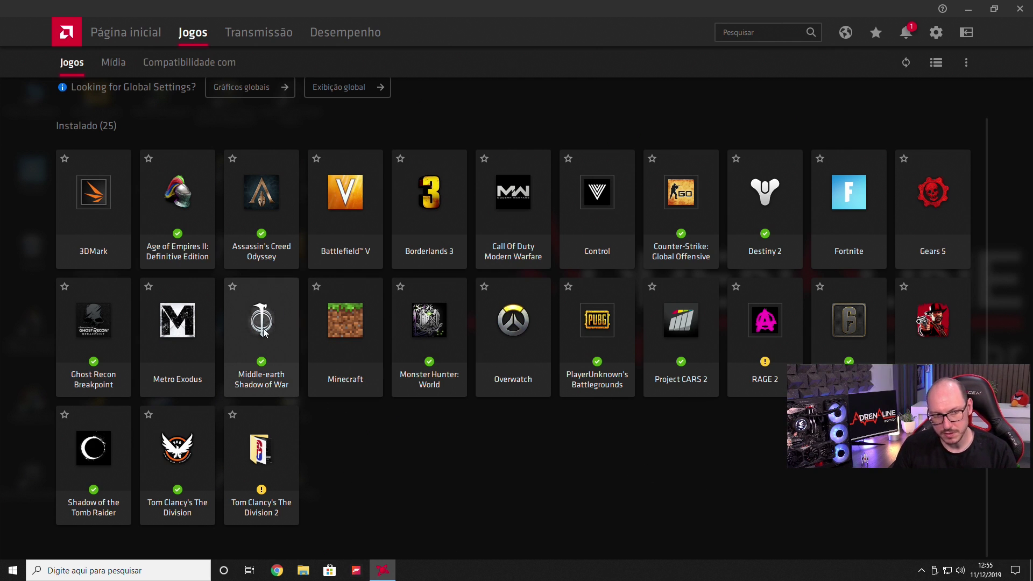
{"action": "left_click", "coordinate": [162, 436]}
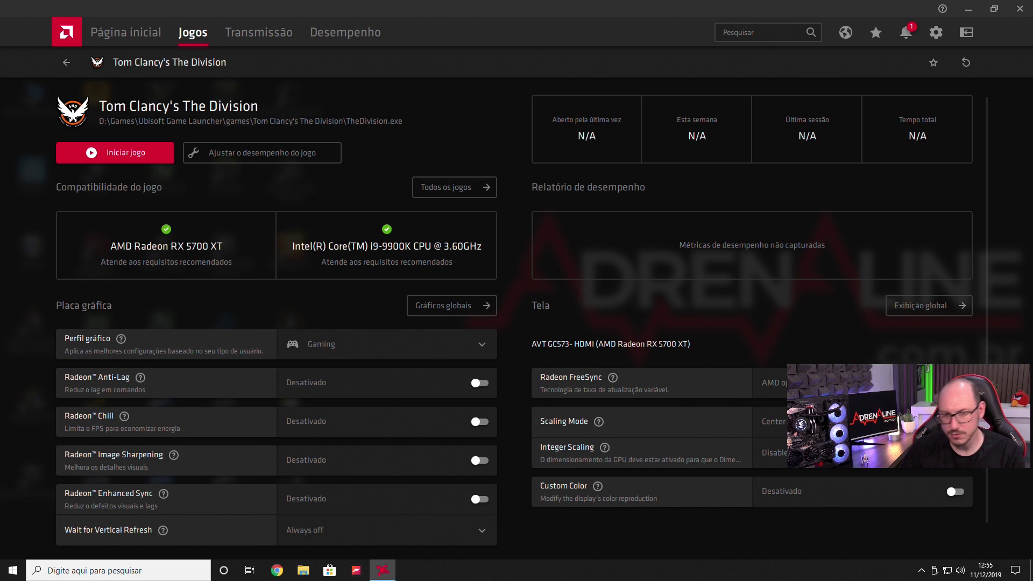
{"action": "left_click", "coordinate": [119, 154]}
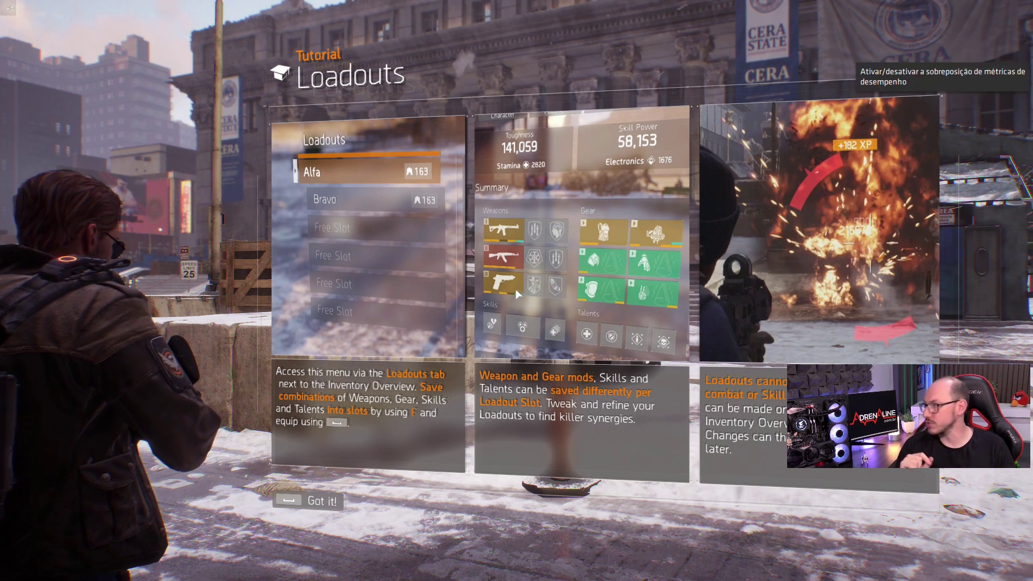
Bring up the Radeon overlay in the game and start a video recording, enabling the capture and streaming features.
{"action": "key", "text": "alt+r"}
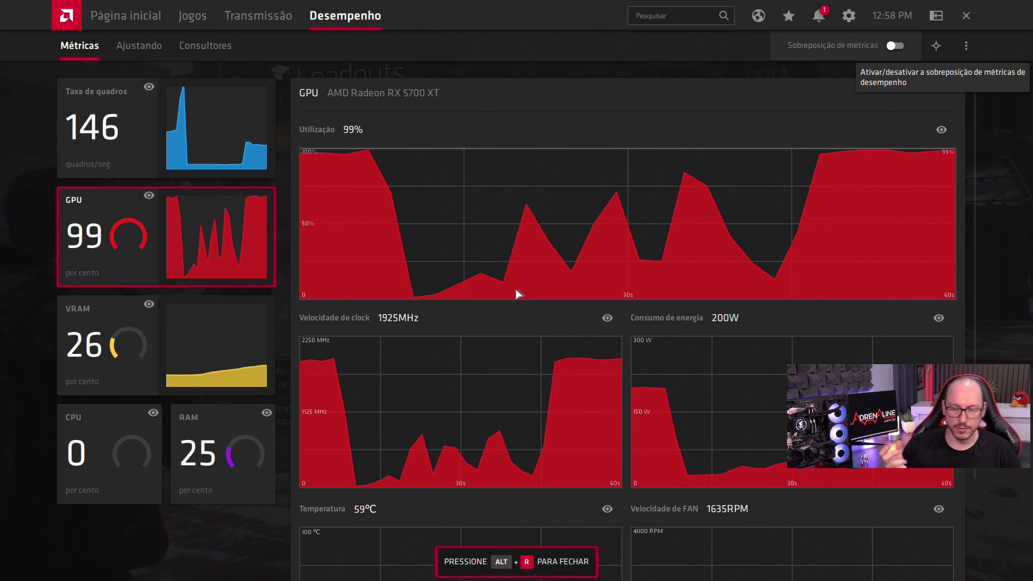
{"action": "left_click", "coordinate": [144, 21]}
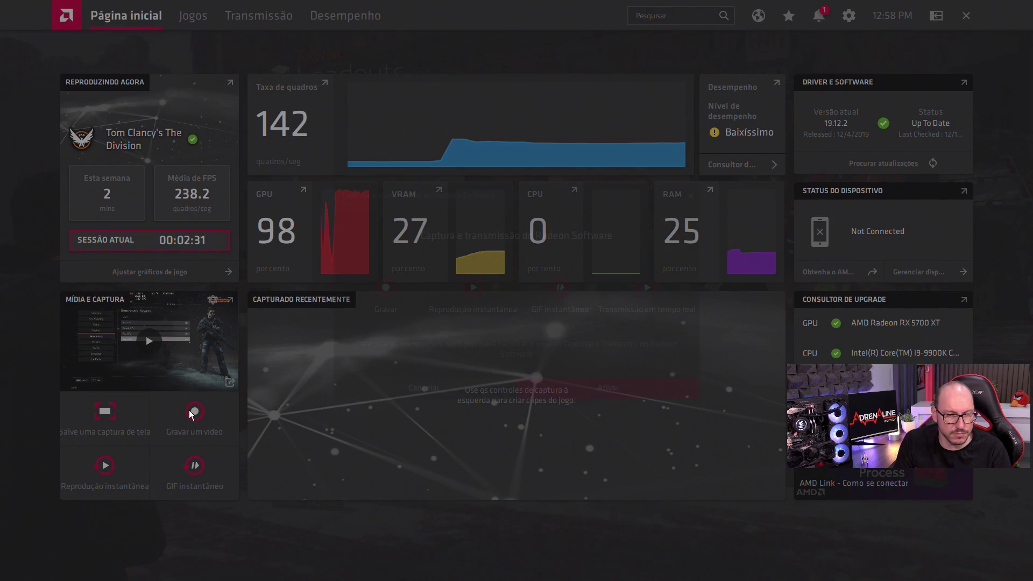
{"action": "left_click", "coordinate": [192, 413]}
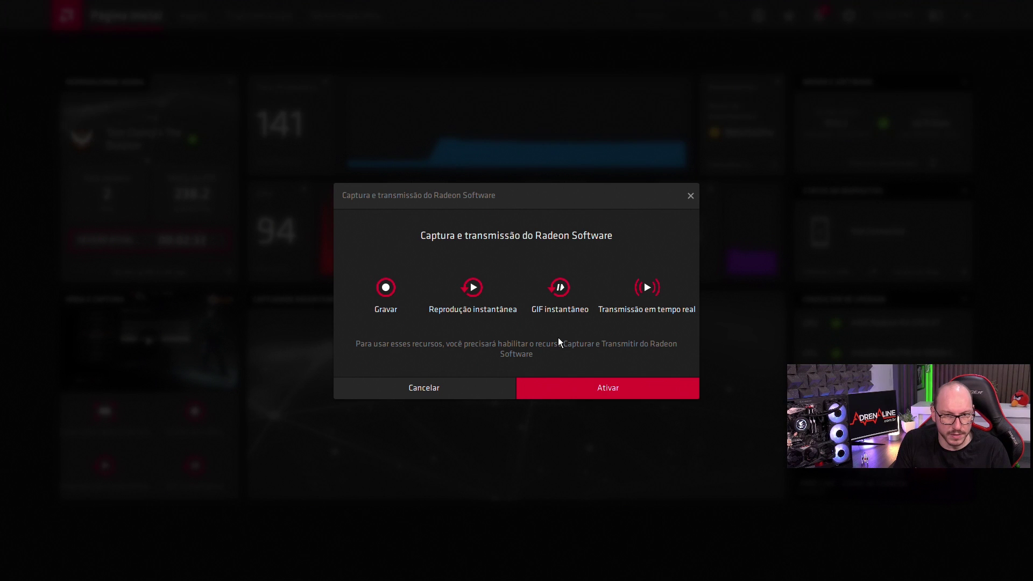
{"action": "left_click", "coordinate": [621, 391]}
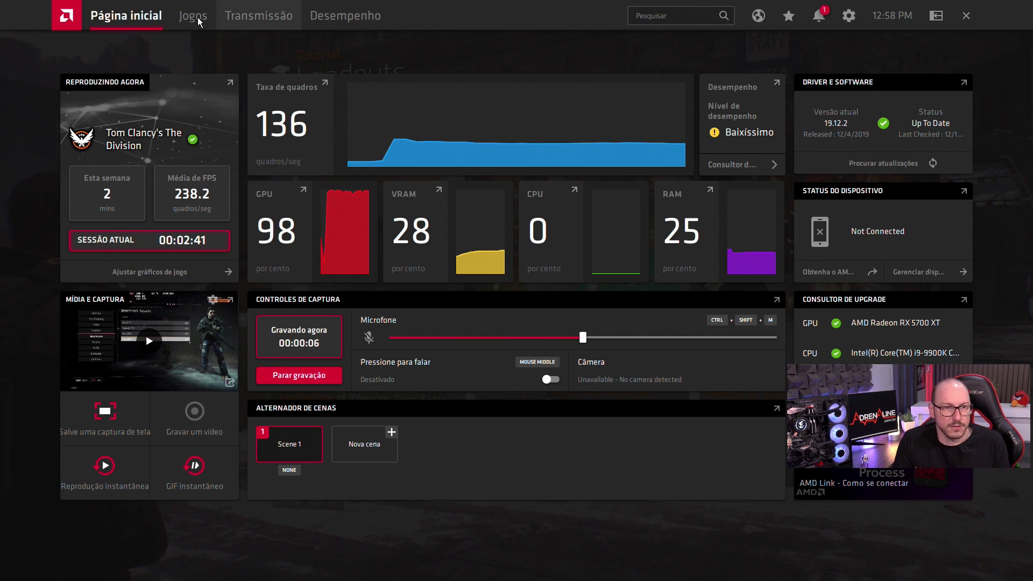
Review the live GPU performance metrics, turn on the metrics overlay, and return to the game.
{"action": "left_click", "coordinate": [349, 16]}
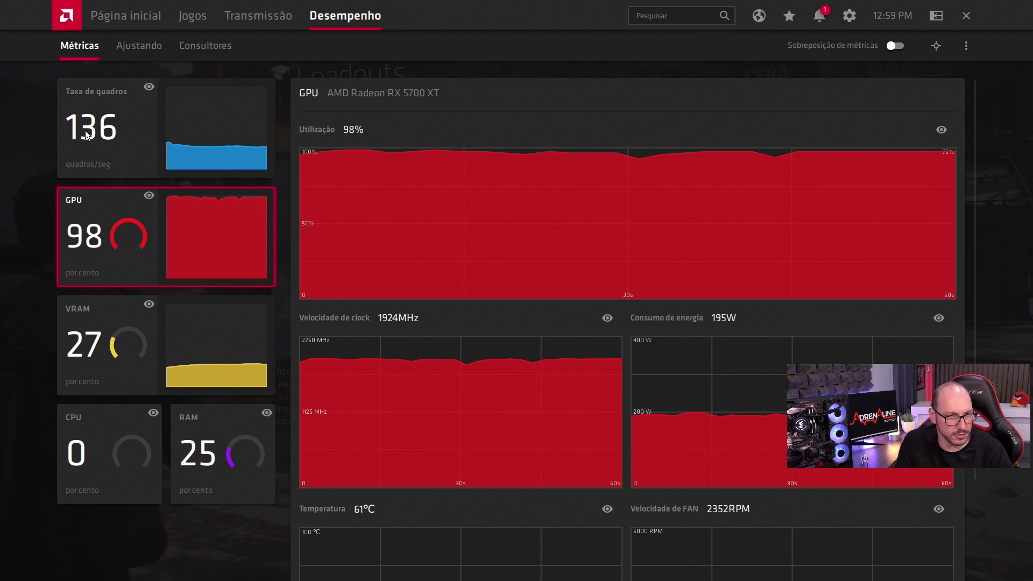
{"action": "scroll", "coordinate": [500, 241], "scroll_direction": "down", "scroll_amount": 1}
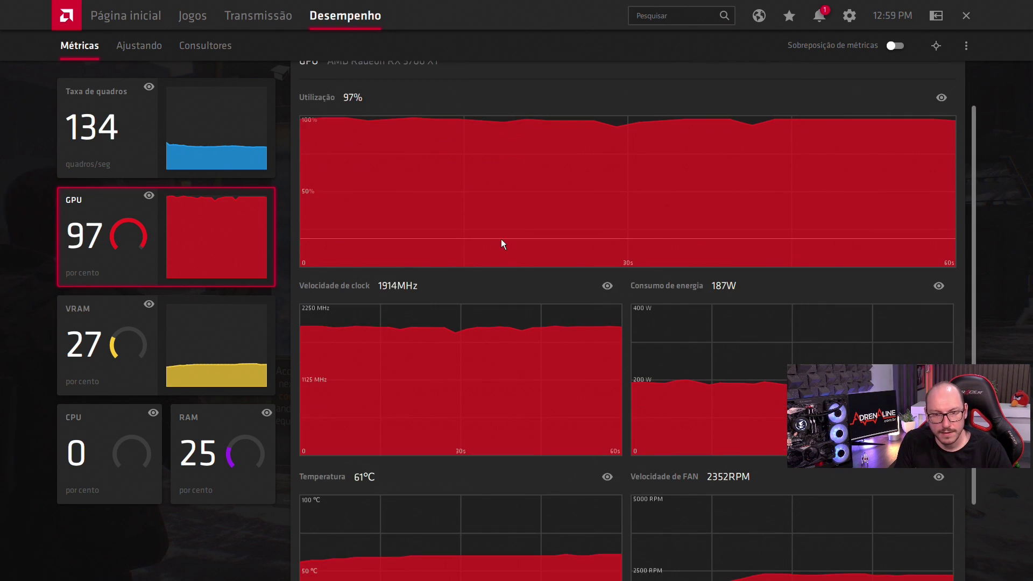
{"action": "scroll", "coordinate": [502, 240], "scroll_direction": "down", "scroll_amount": 3}
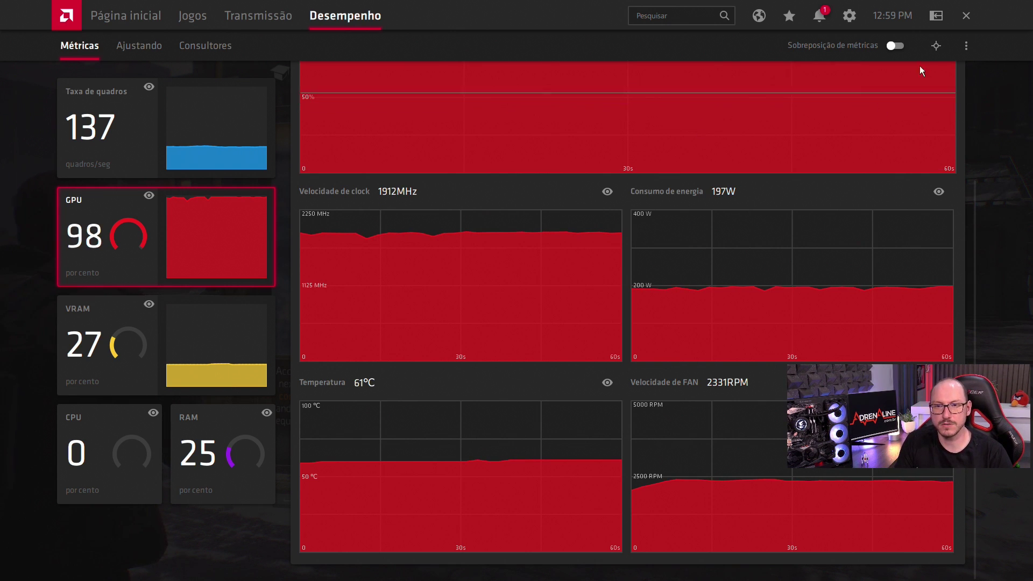
{"action": "left_click", "coordinate": [892, 45]}
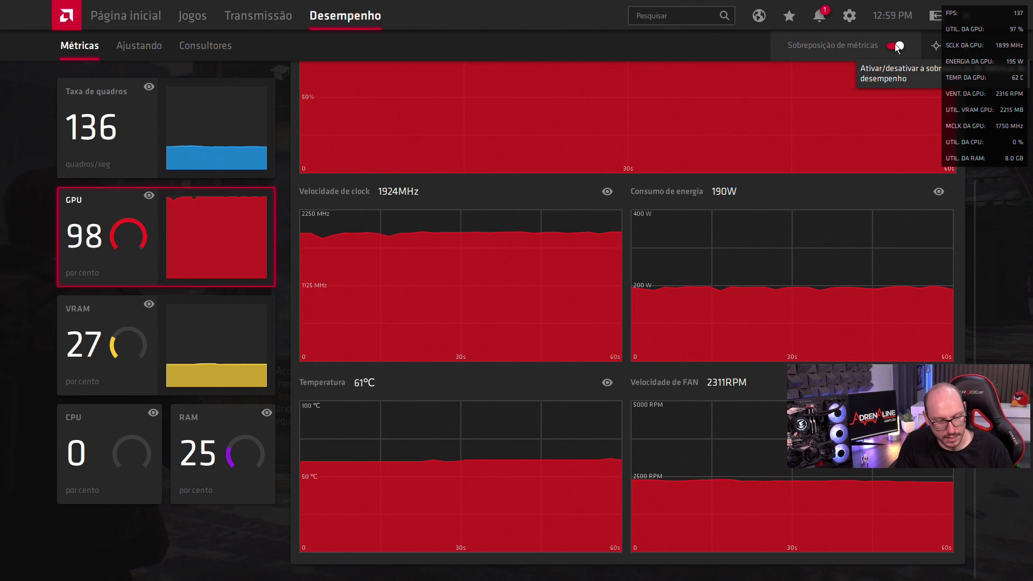
{"action": "key", "text": "alt+r"}
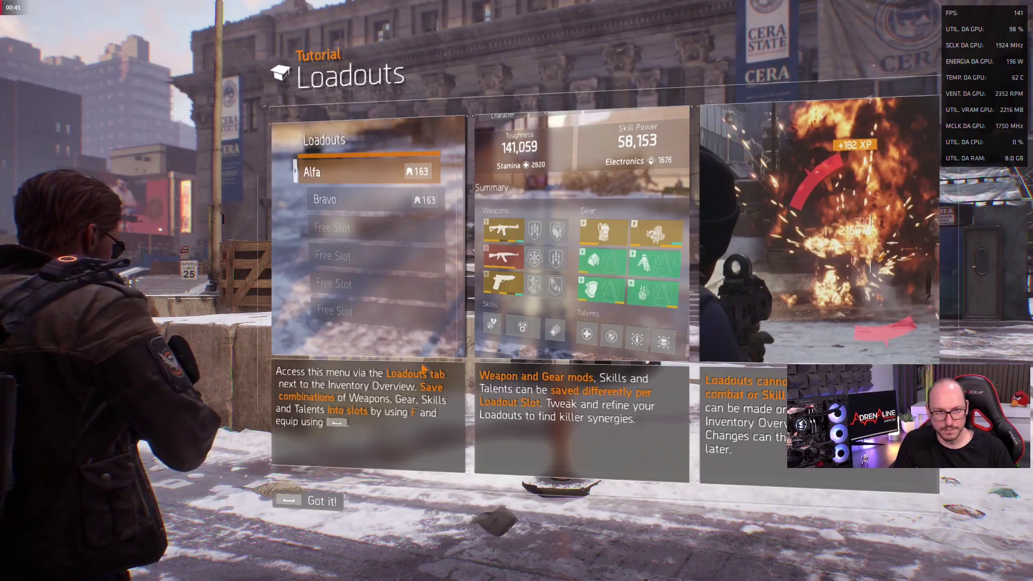
Dismiss the Loadouts tutorial and move the character through the snowy streets to observe the metrics overlay during gameplay.
{"action": "key", "text": "space"}
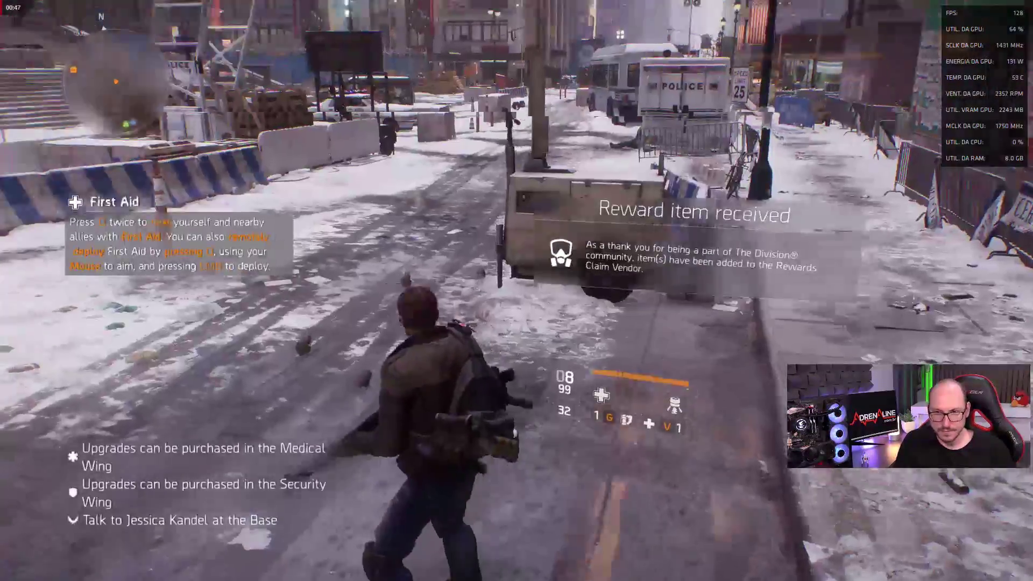
{"action": "key", "text": "w"}
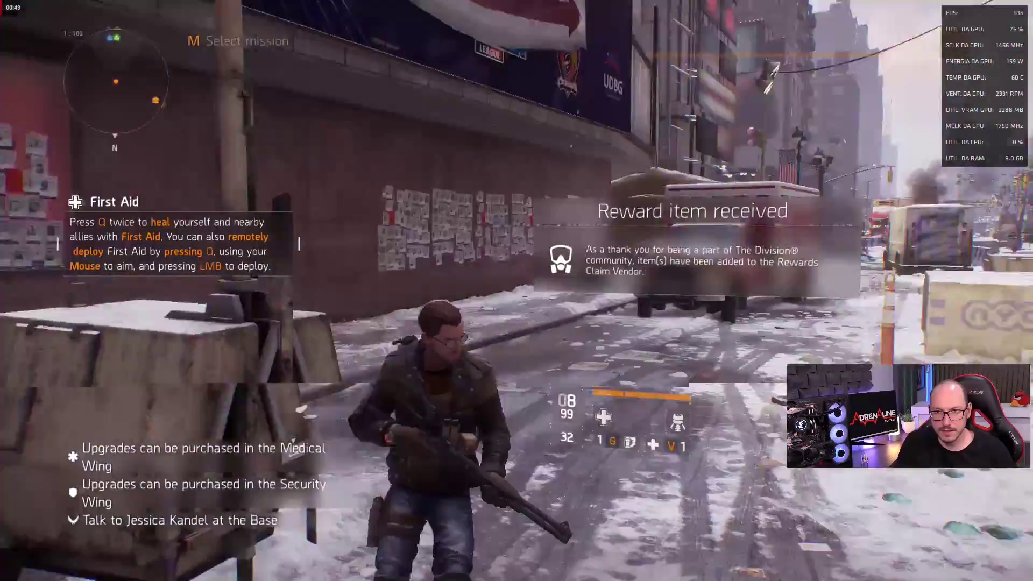
{"action": "key", "text": "w"}
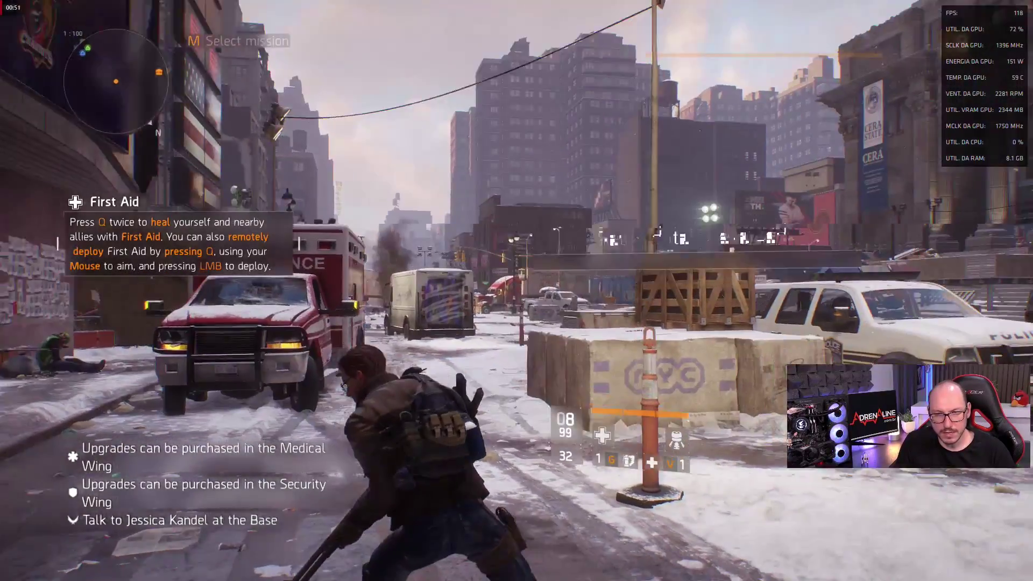
{"action": "key", "text": "w"}
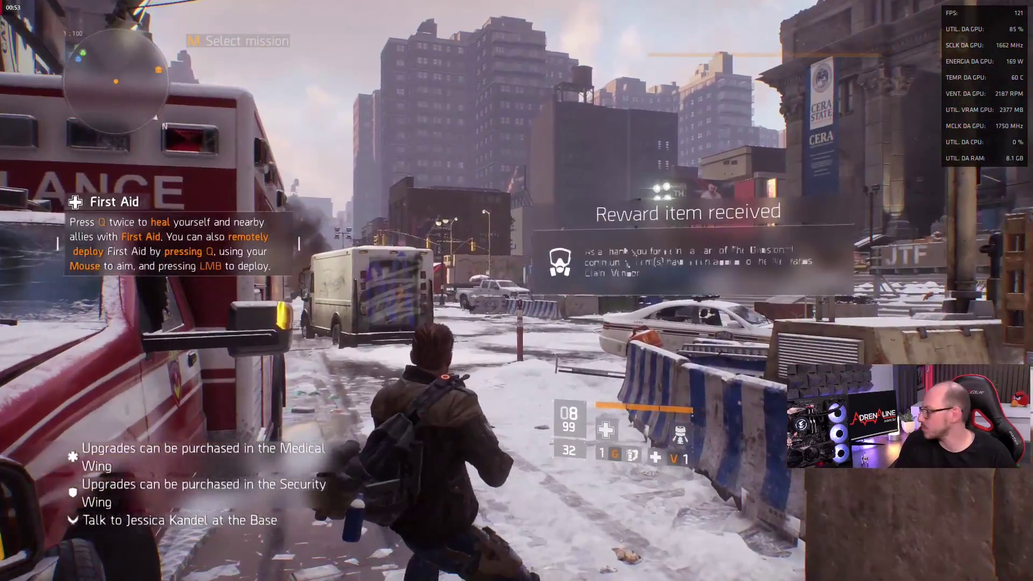
{"action": "key", "text": "space"}
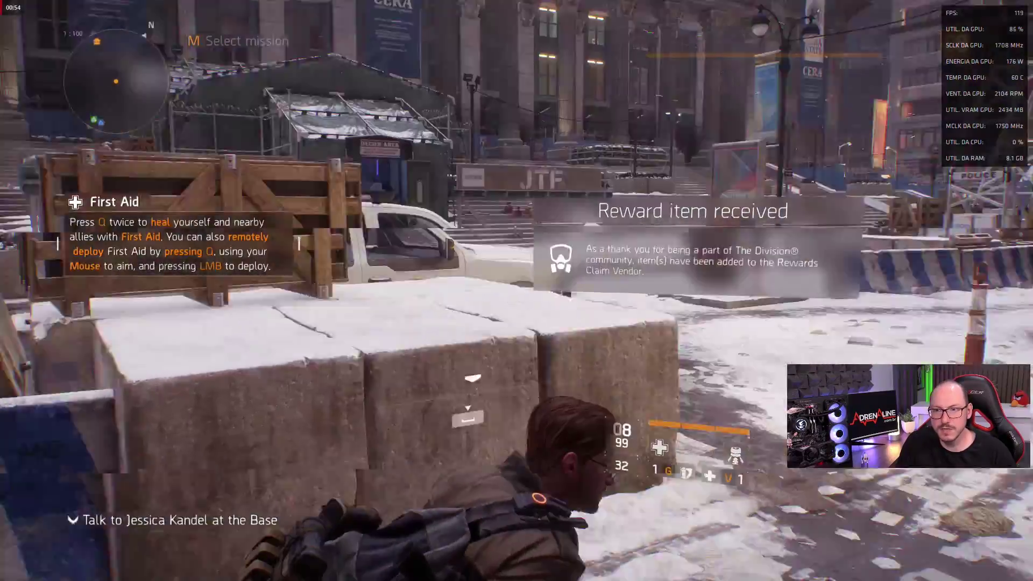
{"action": "key", "text": "w"}
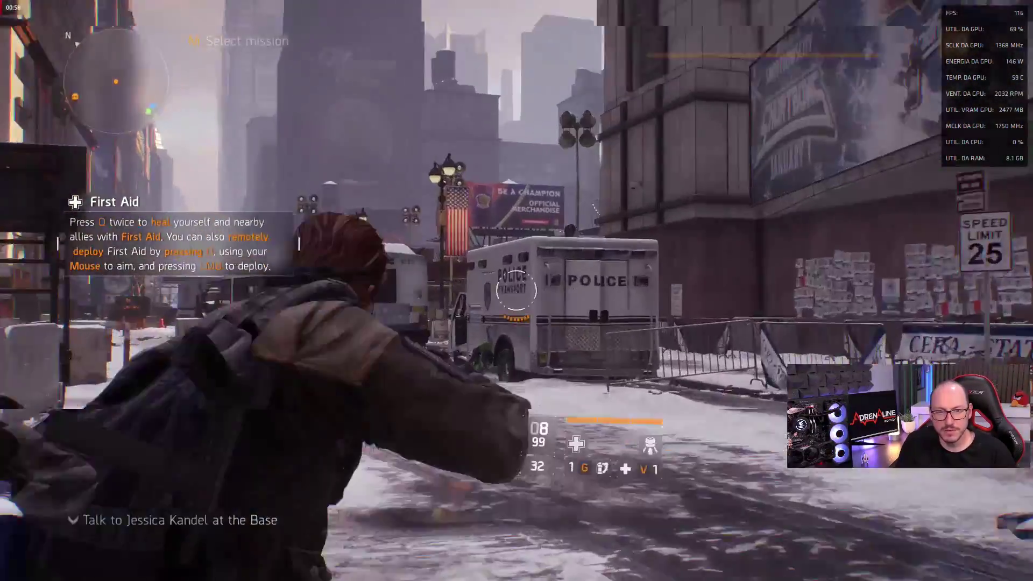
{"action": "right_click", "coordinate": [516, 291]}
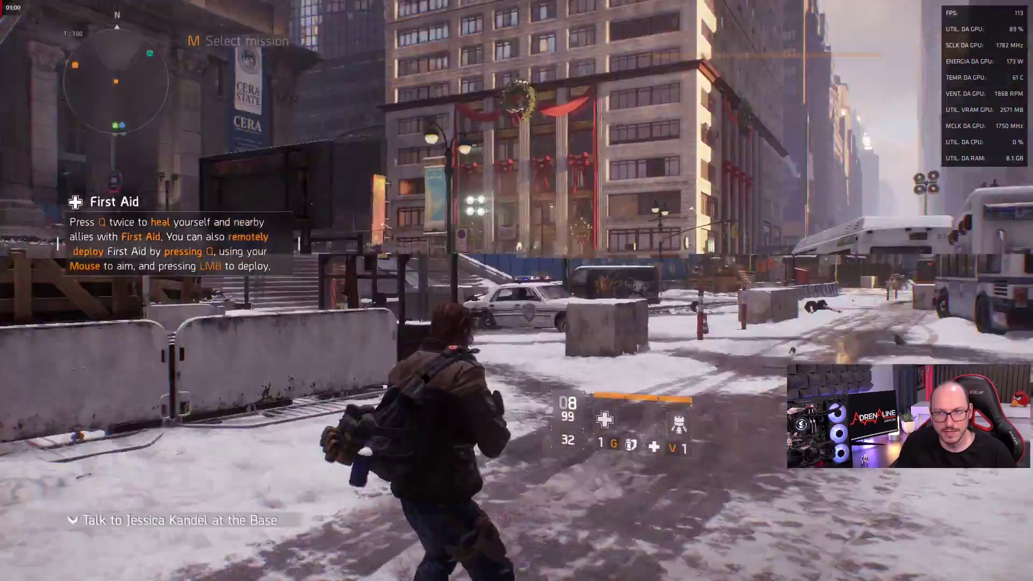
{"action": "key", "text": "w"}
{"action": "key", "text": "w"}
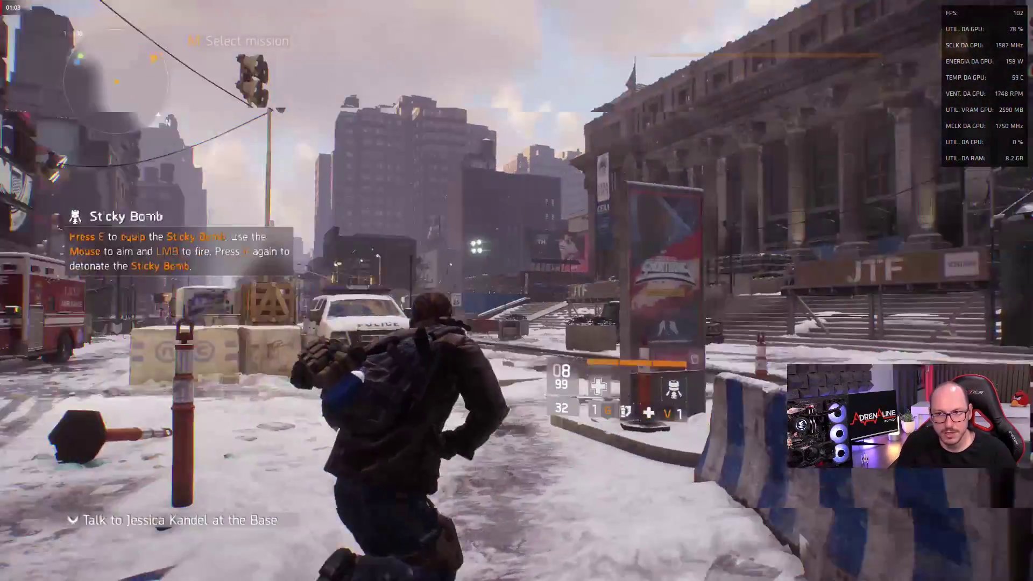
{"action": "key", "text": "w"}
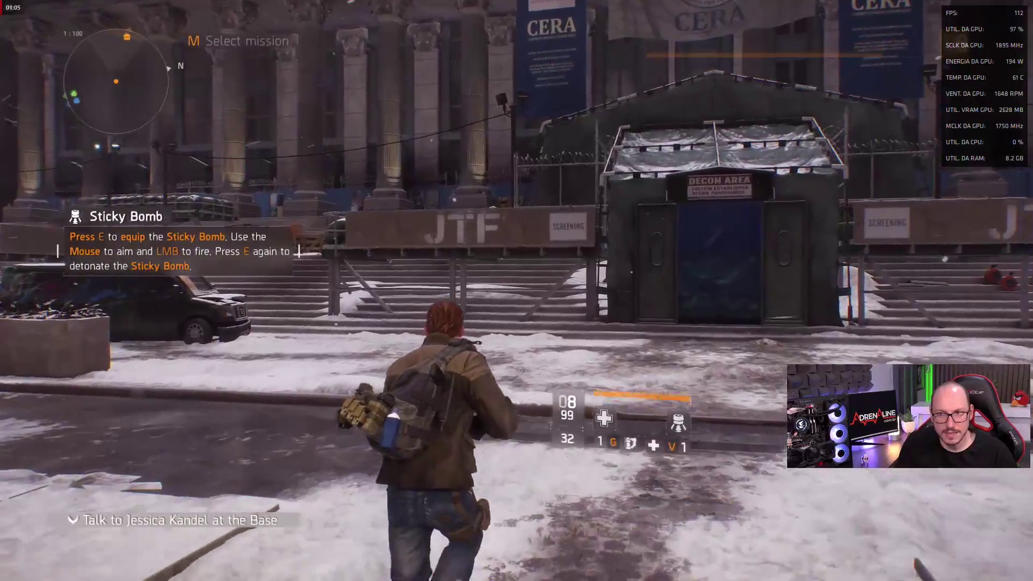
{"action": "key", "text": "w"}
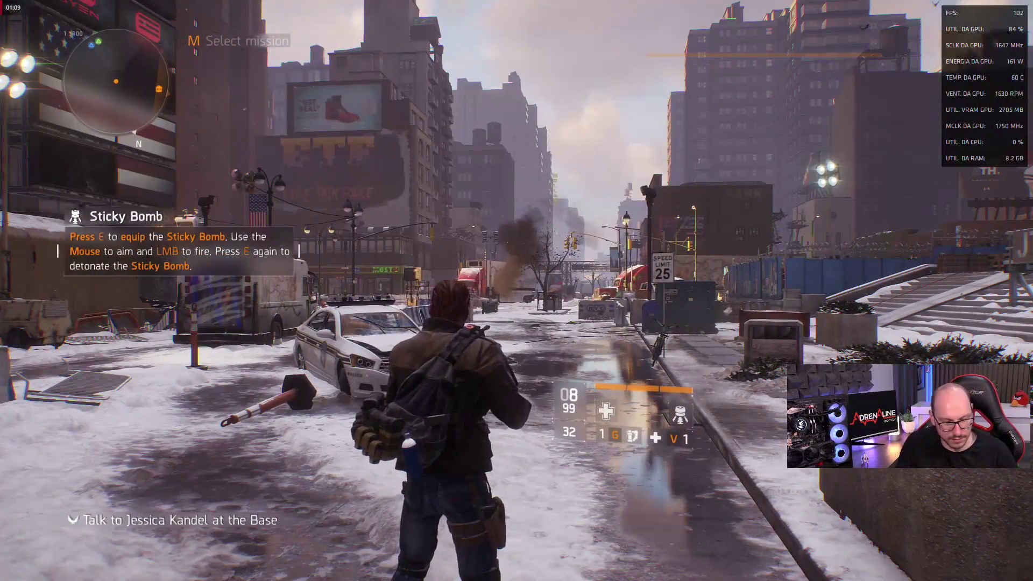
Pause the game, reopen the Radeon overlay, and turn off the metrics overlay.
{"action": "key", "text": "o"}
{"action": "key", "text": "Escape"}
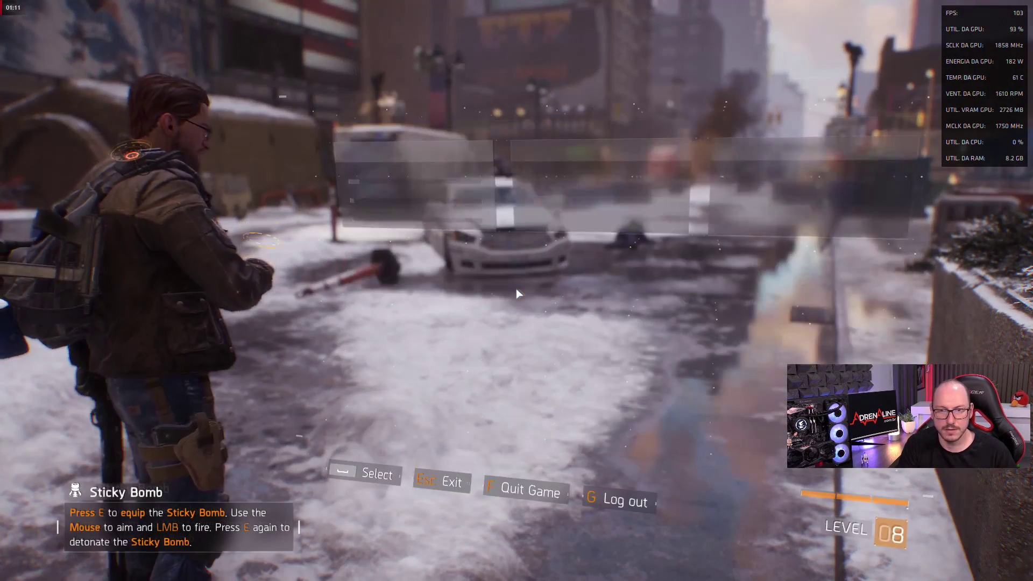
{"action": "key", "text": "alt+r"}
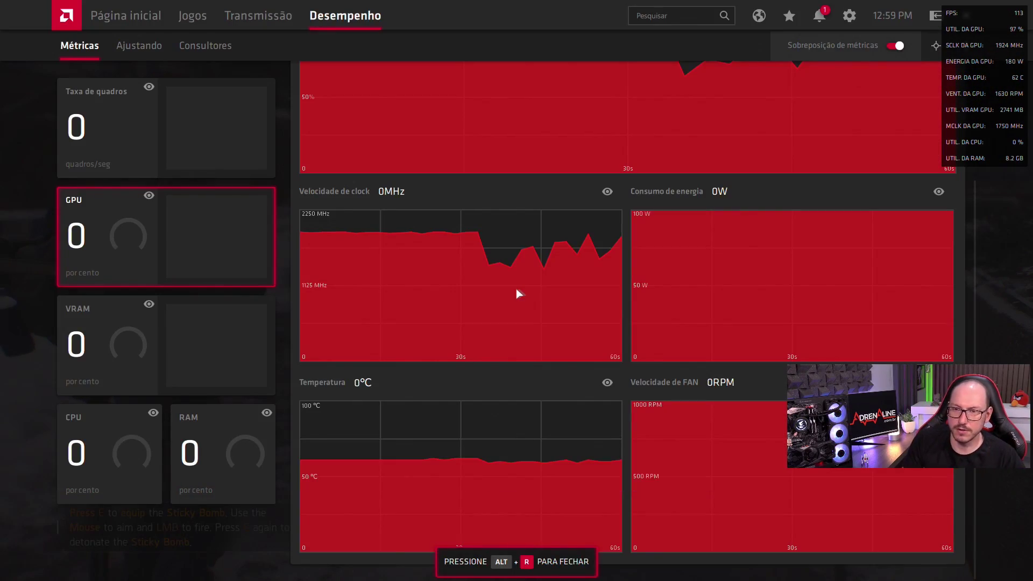
{"action": "left_click", "coordinate": [896, 45]}
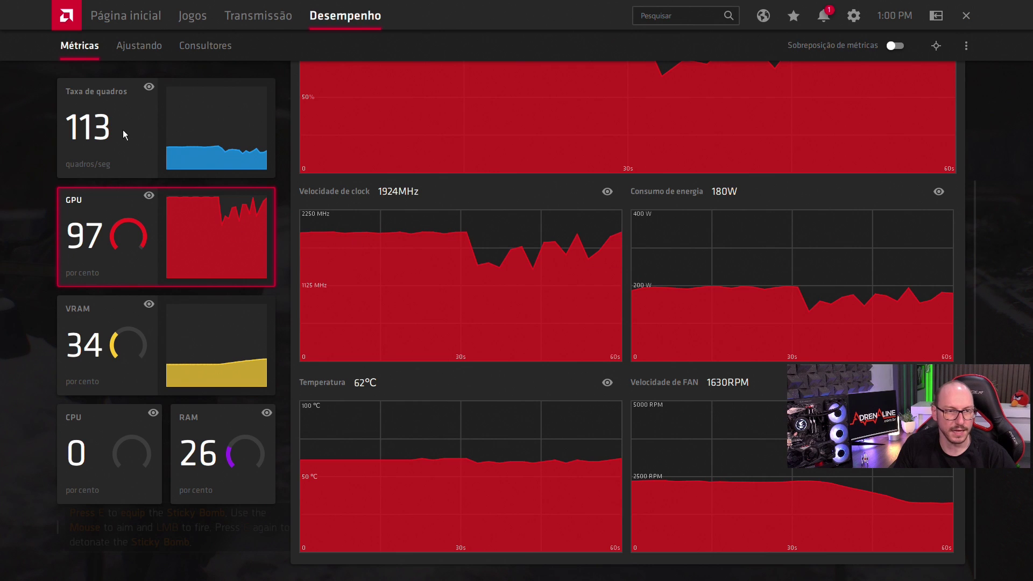
Check The Division's game profile with its performance report, and return to gameplay.
{"action": "left_click", "coordinate": [204, 6]}
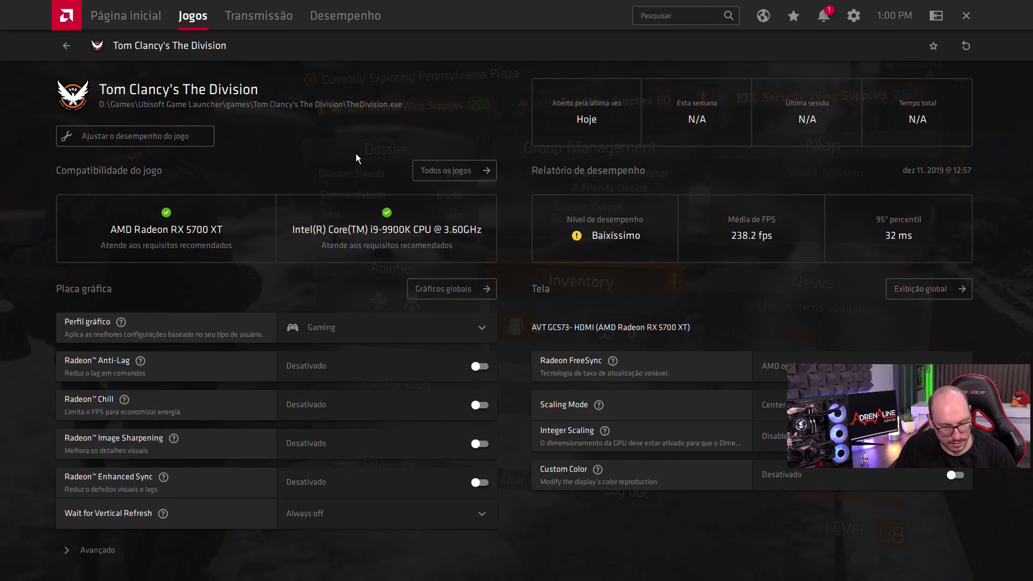
{"action": "key", "text": "alt+z"}
{"action": "key", "text": "Escape"}
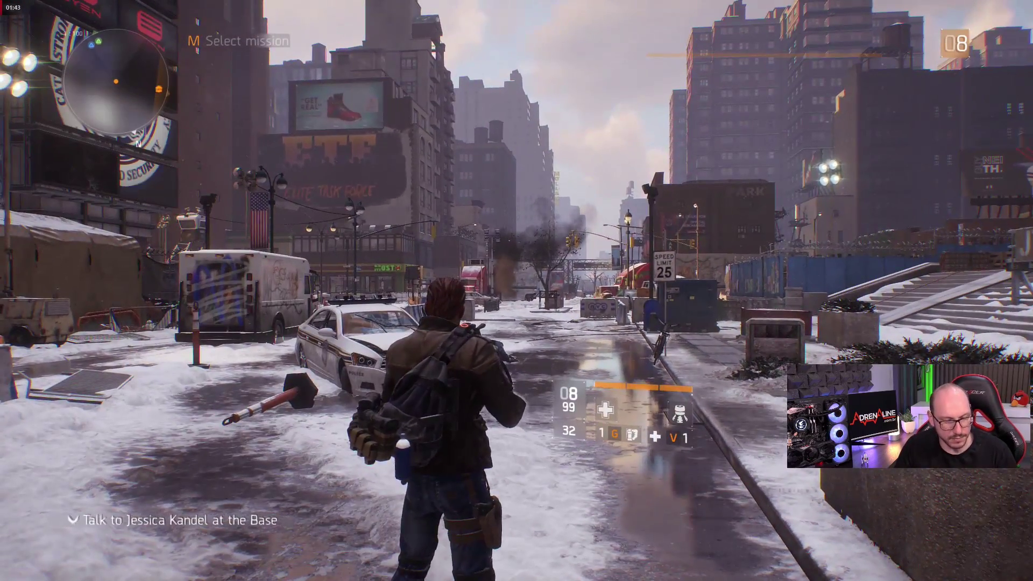
{"action": "key", "text": "w"}
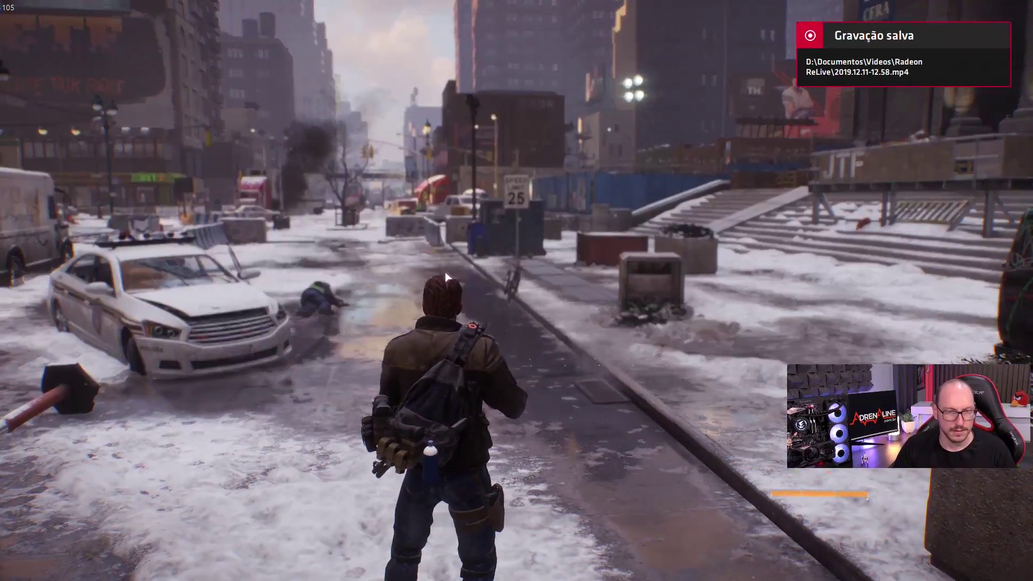
{"action": "key", "text": "Escape"}
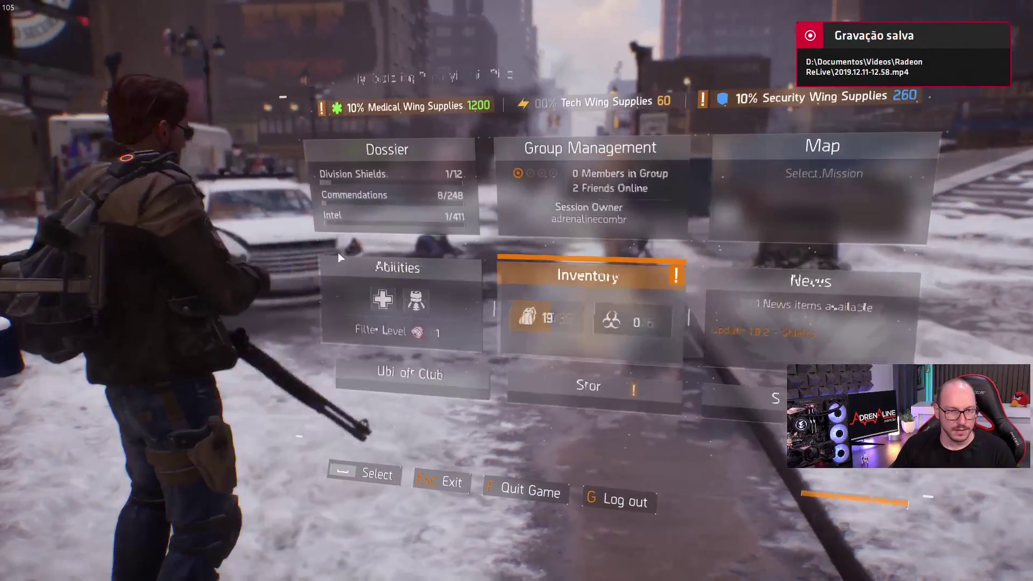
{"action": "key", "text": "alt+r"}
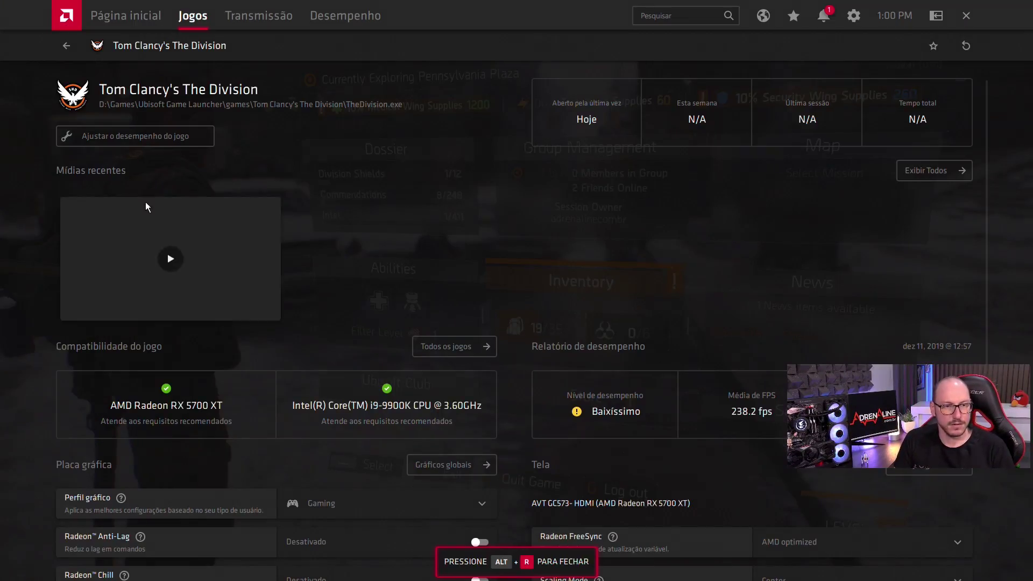
{"action": "left_click", "coordinate": [172, 256]}
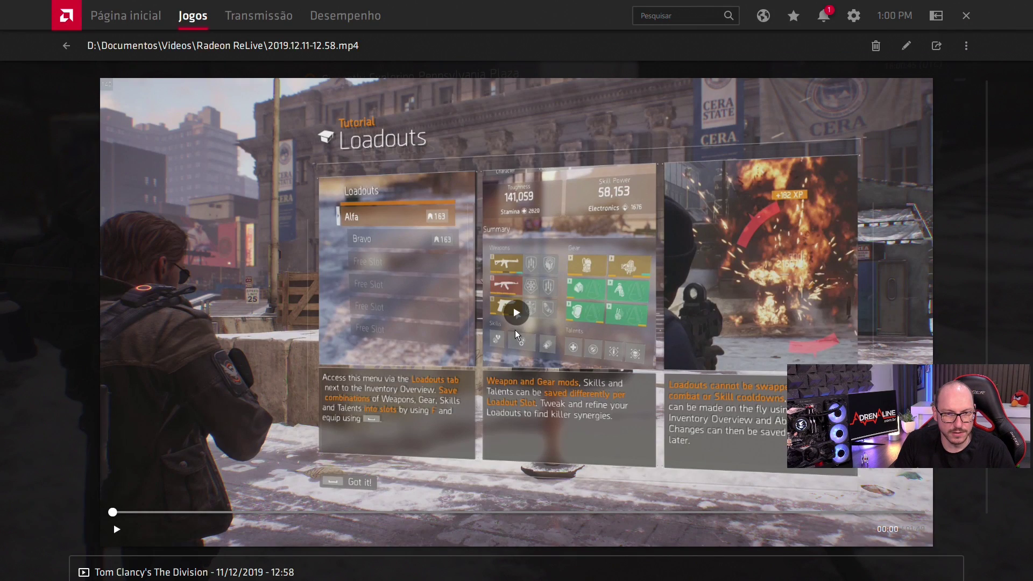
{"action": "left_click", "coordinate": [520, 315]}
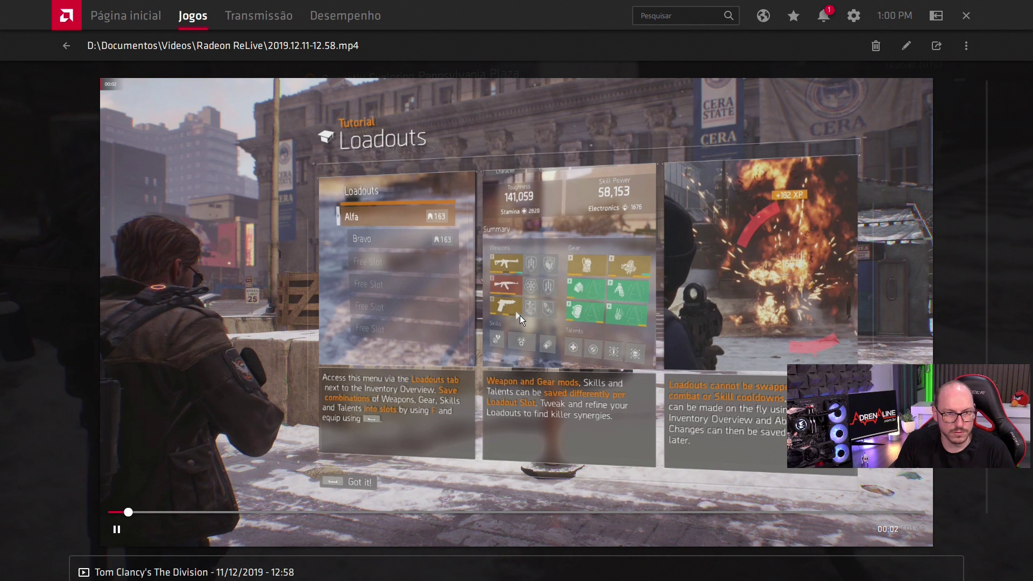
{"action": "left_click", "coordinate": [113, 15]}
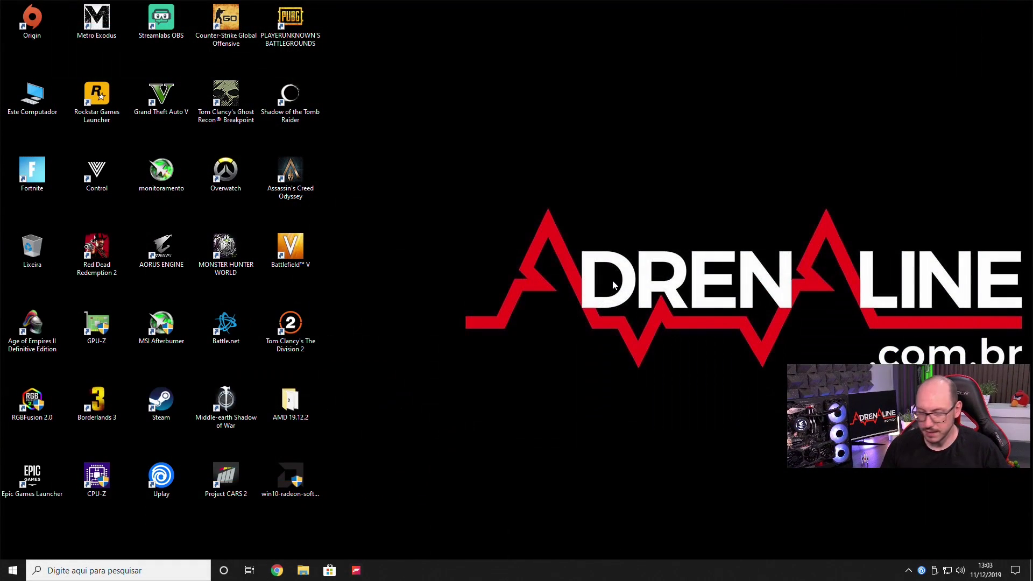
Open Radeon Software from the desktop, maximize it, and enable the AMD Link Server with firewall access on private networks.
{"action": "right_click", "coordinate": [614, 283]}
{"action": "left_click", "coordinate": [659, 291]}
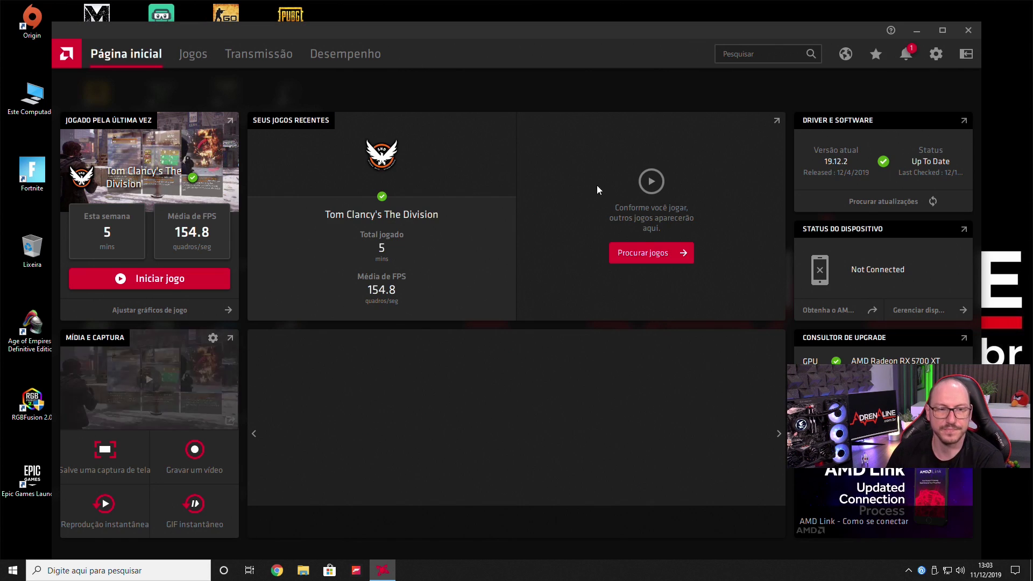
{"action": "left_click", "coordinate": [939, 37]}
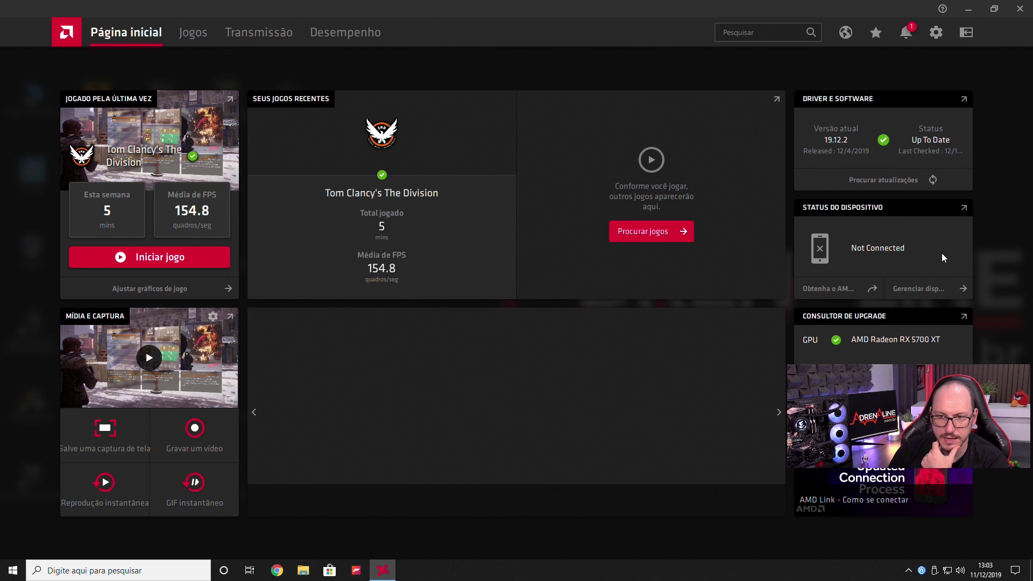
{"action": "left_click", "coordinate": [925, 289]}
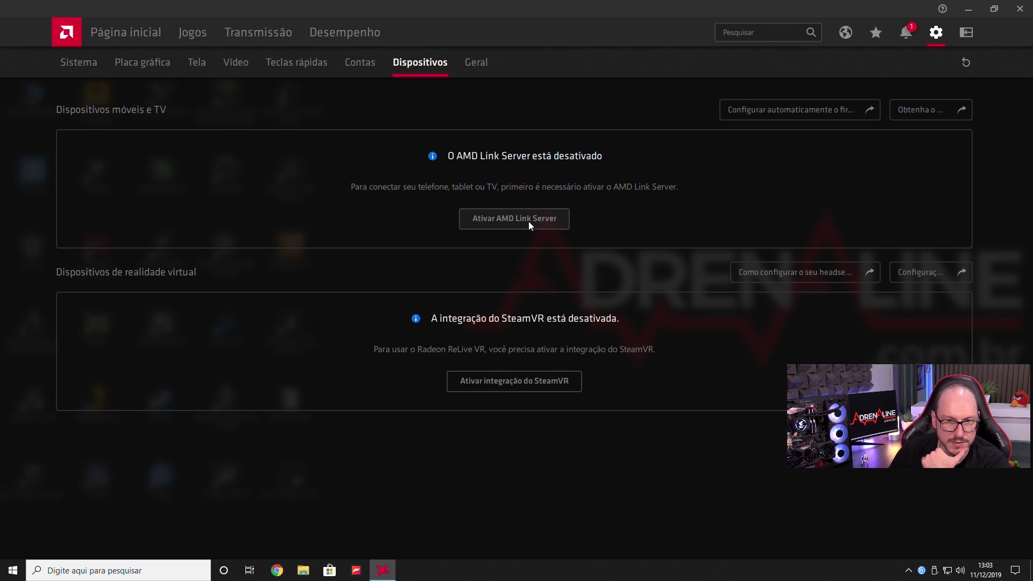
{"action": "left_click", "coordinate": [564, 226]}
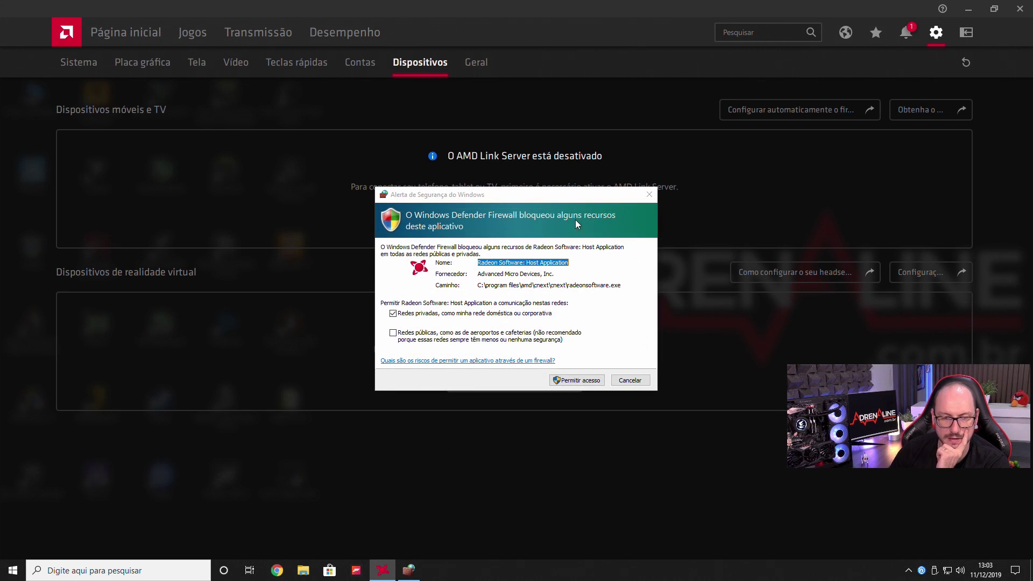
{"action": "left_click", "coordinate": [572, 381]}
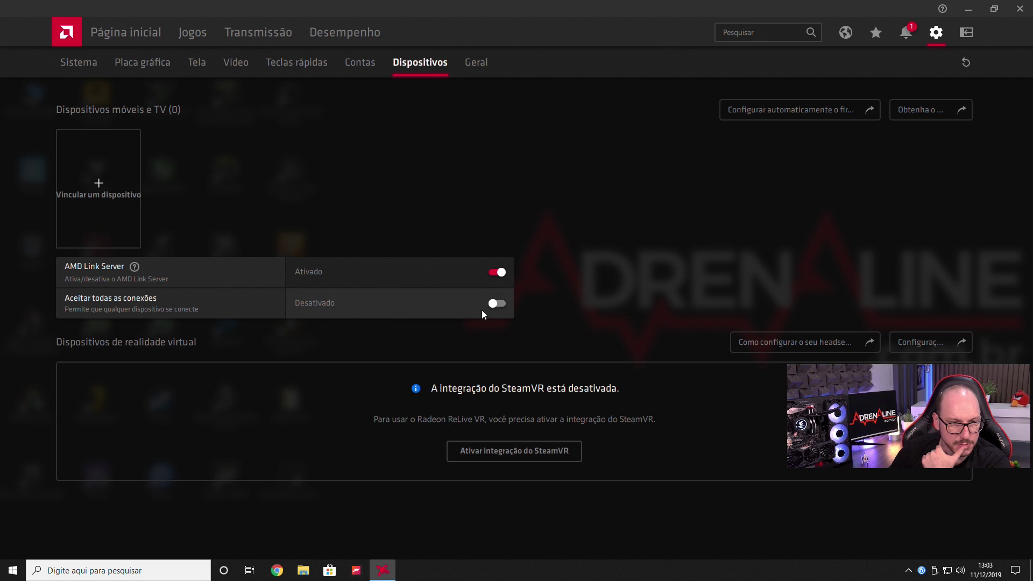
Start linking a mobile device, switch to AMD Link on the tablet, and follow its connection guide, allowing camera access.
{"action": "left_click", "coordinate": [102, 189]}
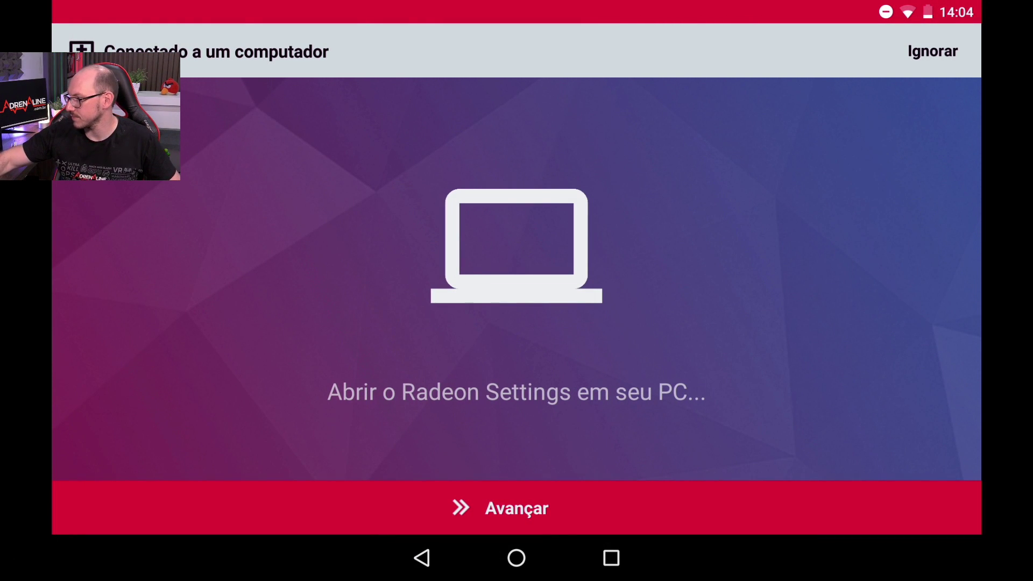
{"action": "left_click", "coordinate": [517, 508]}
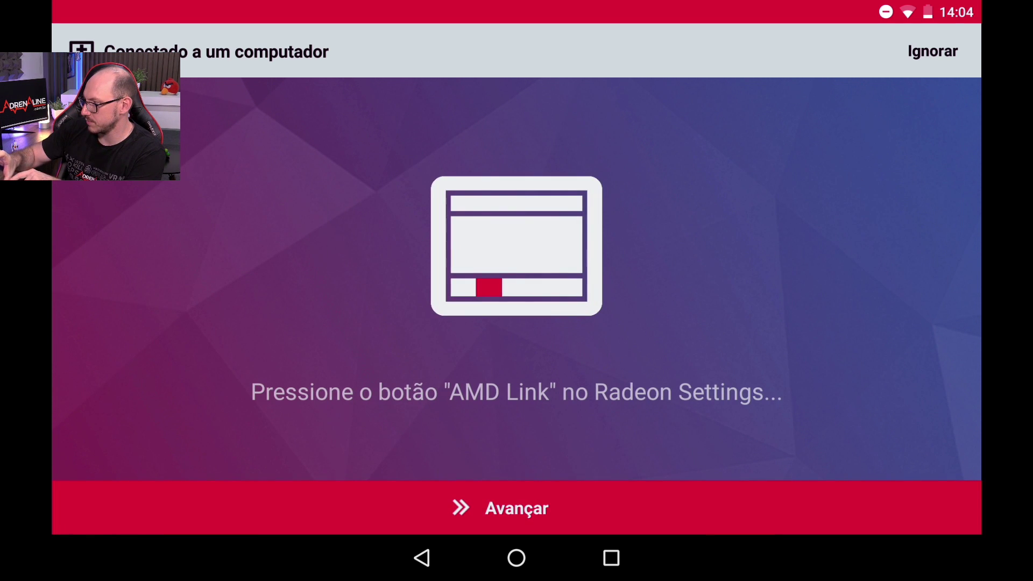
{"action": "left_click", "coordinate": [516, 509]}
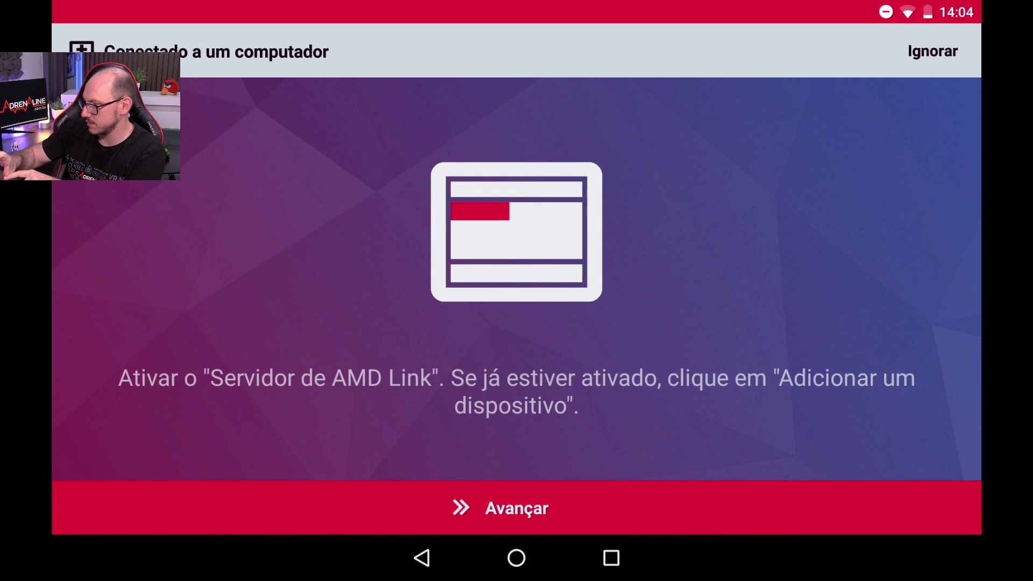
{"action": "left_click", "coordinate": [141, 508]}
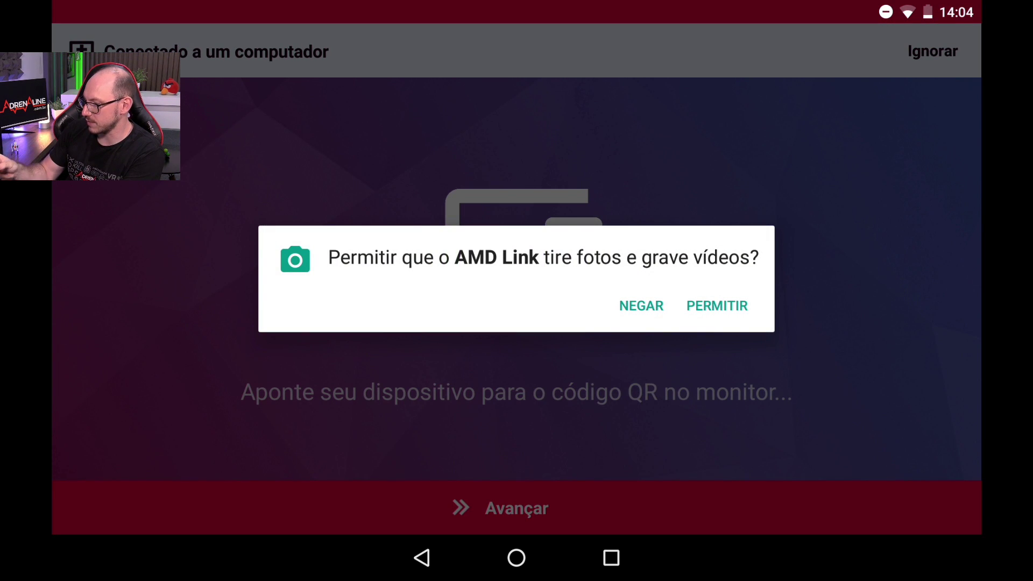
{"action": "left_click", "coordinate": [717, 305]}
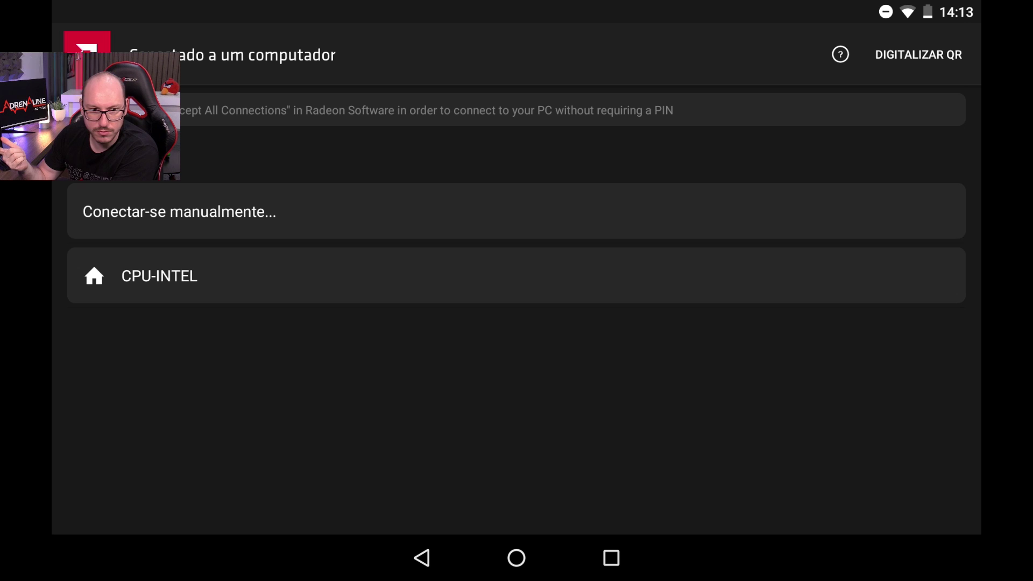
Connect AMD Link to the CPU-INTEL computer by entering the connection PIN.
{"action": "left_click", "coordinate": [517, 276]}
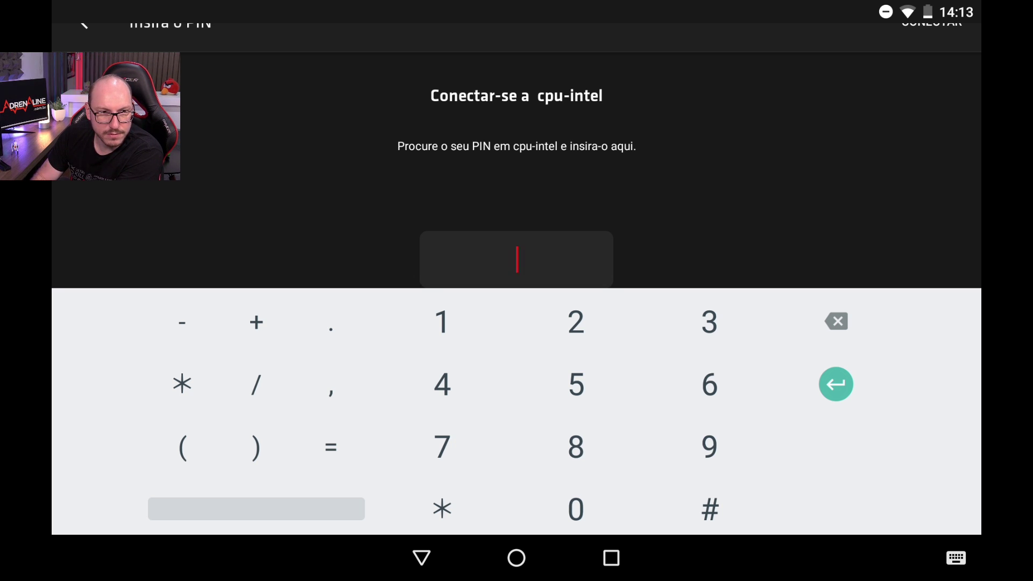
{"action": "type", "text": "3"}
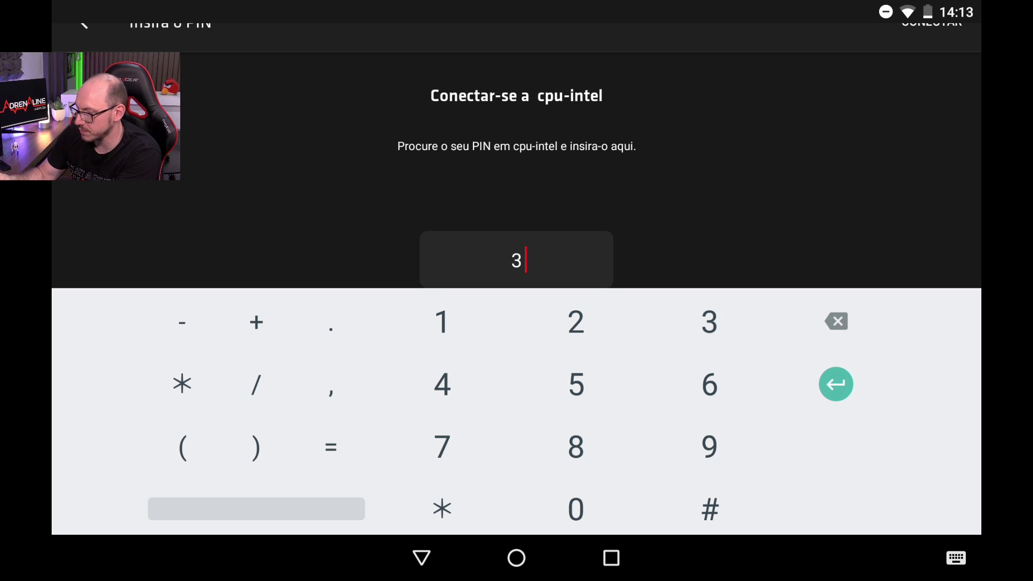
{"action": "type", "text": "55021"}
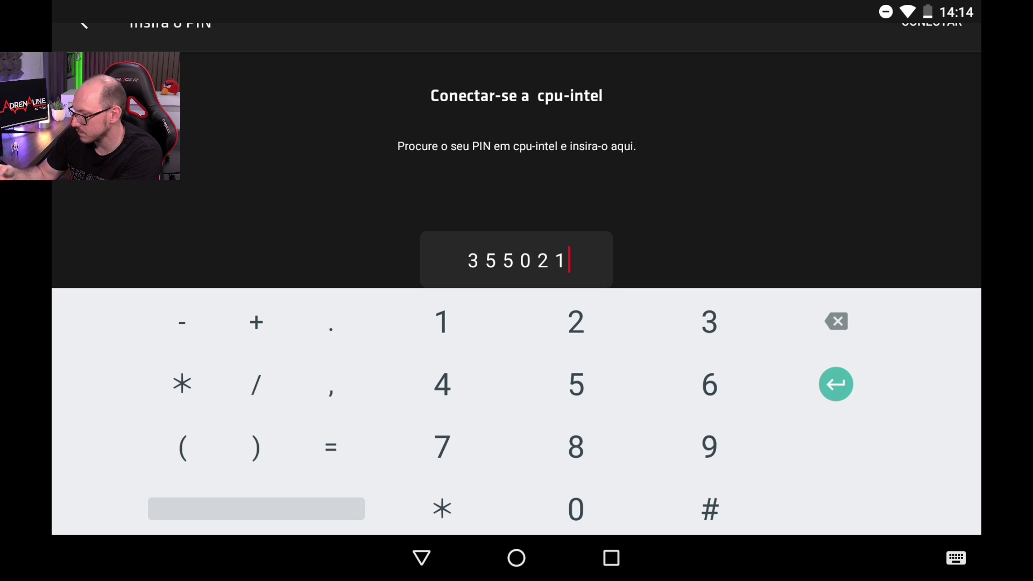
{"action": "left_click", "coordinate": [422, 558]}
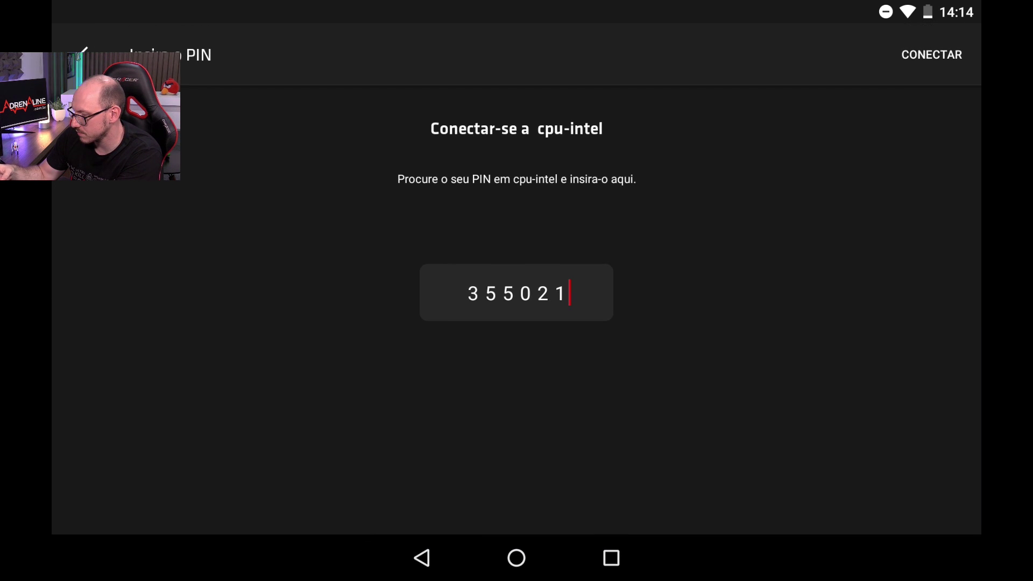
{"action": "left_click", "coordinate": [931, 55]}
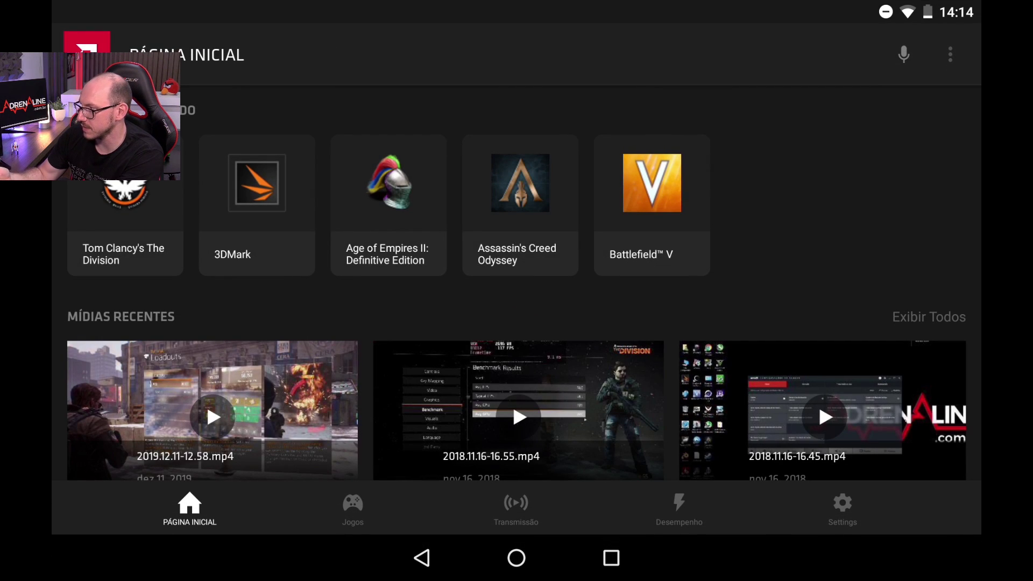
Browse the AMD Link home page, try to play a clip from the recent media, and go back.
{"action": "scroll", "coordinate": [517, 283], "scroll_direction": "down", "scroll_amount": 2}
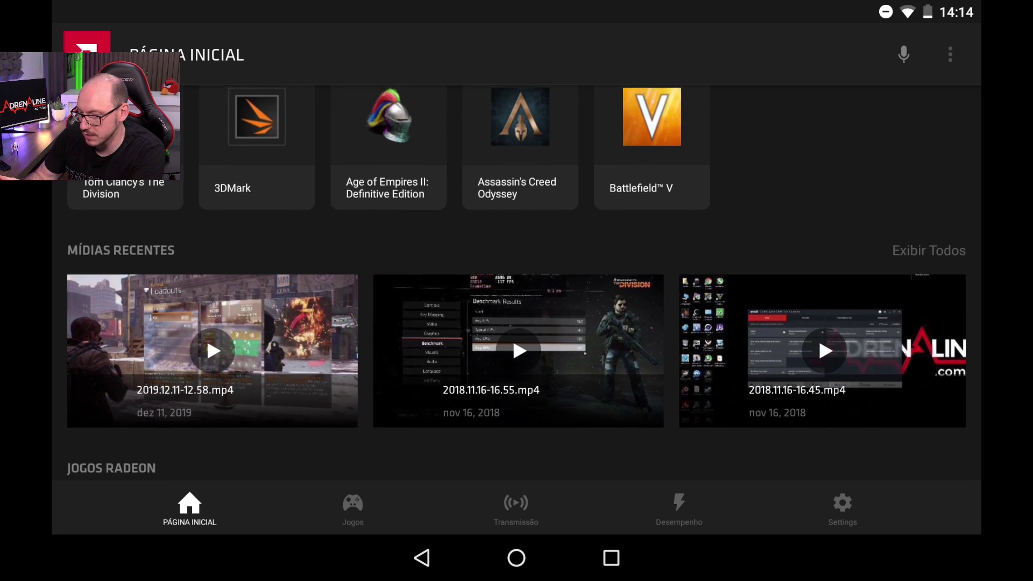
{"action": "scroll", "coordinate": [517, 323], "scroll_direction": "down", "scroll_amount": 3}
{"action": "scroll", "coordinate": [517, 322], "scroll_direction": "up", "scroll_amount": 1}
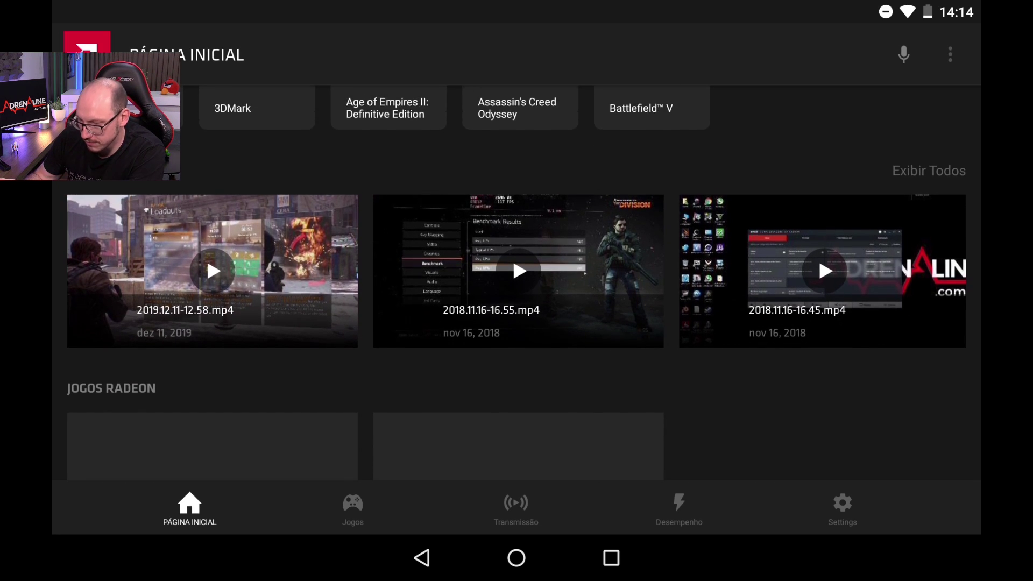
{"action": "scroll", "coordinate": [819, 257], "scroll_direction": "up", "scroll_amount": 2}
{"action": "left_click", "coordinate": [818, 370]}
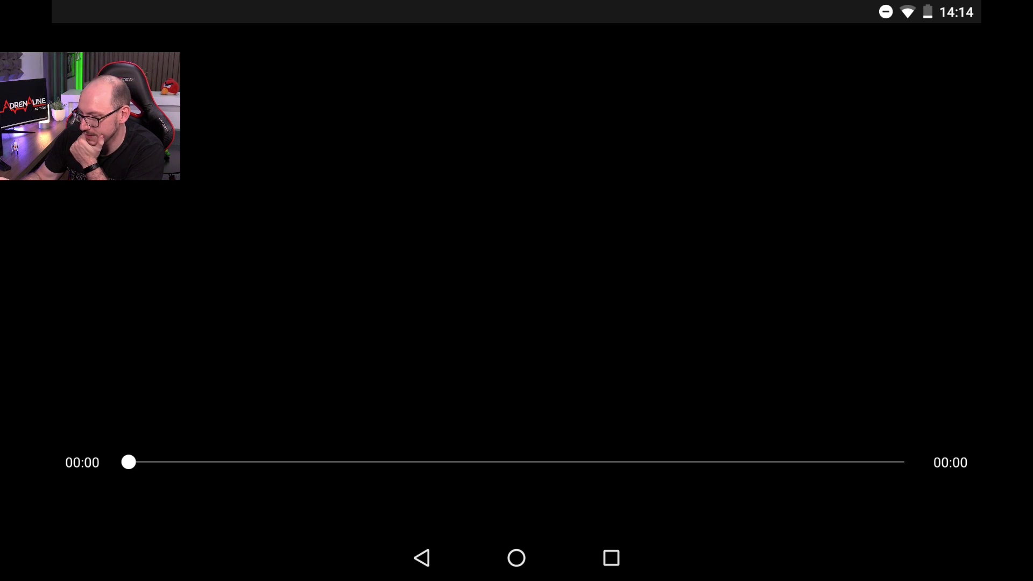
{"action": "left_click", "coordinate": [421, 559]}
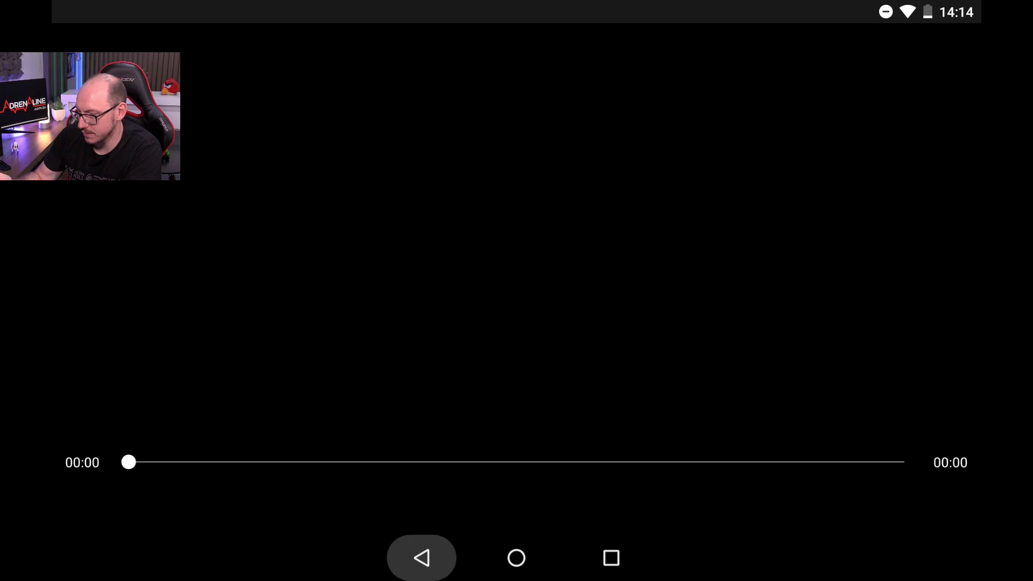
{"action": "left_click", "coordinate": [422, 558]}
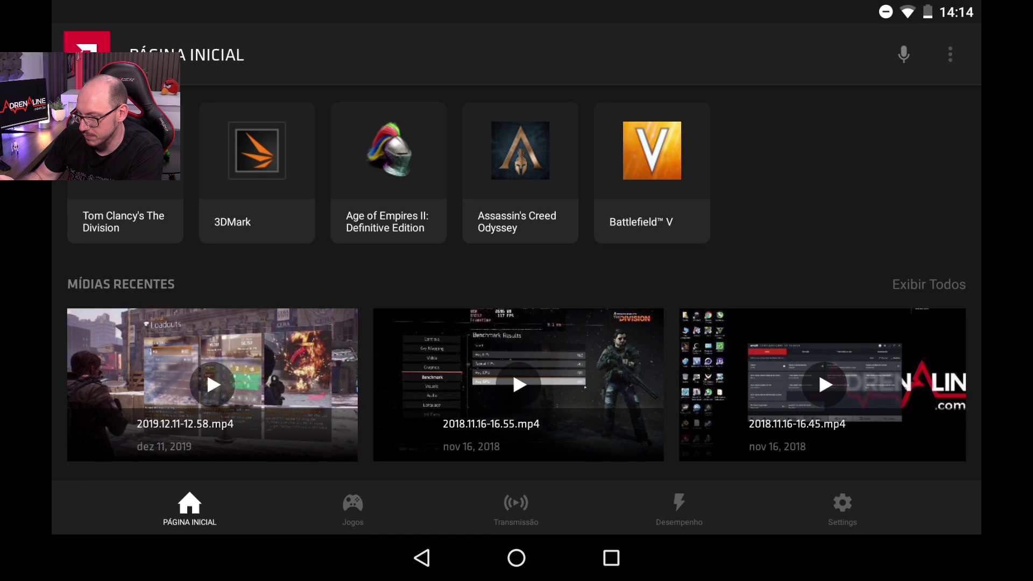
Play the 2019.12.11-12.58.mp4 recording, skip ahead to about 0:40 and 1:15, and return to the home page.
{"action": "left_click", "coordinate": [818, 371]}
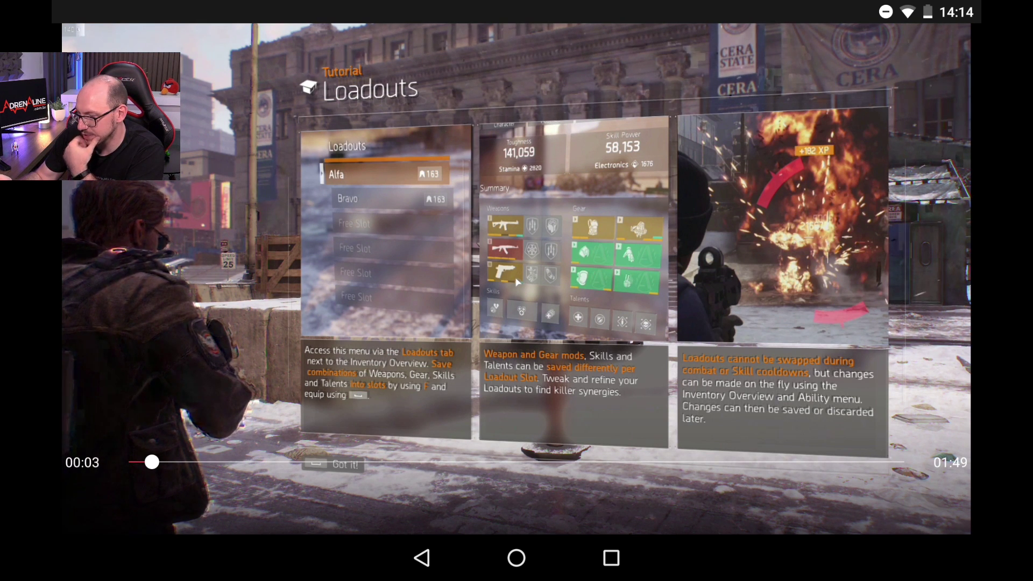
{"action": "left_click", "coordinate": [415, 462]}
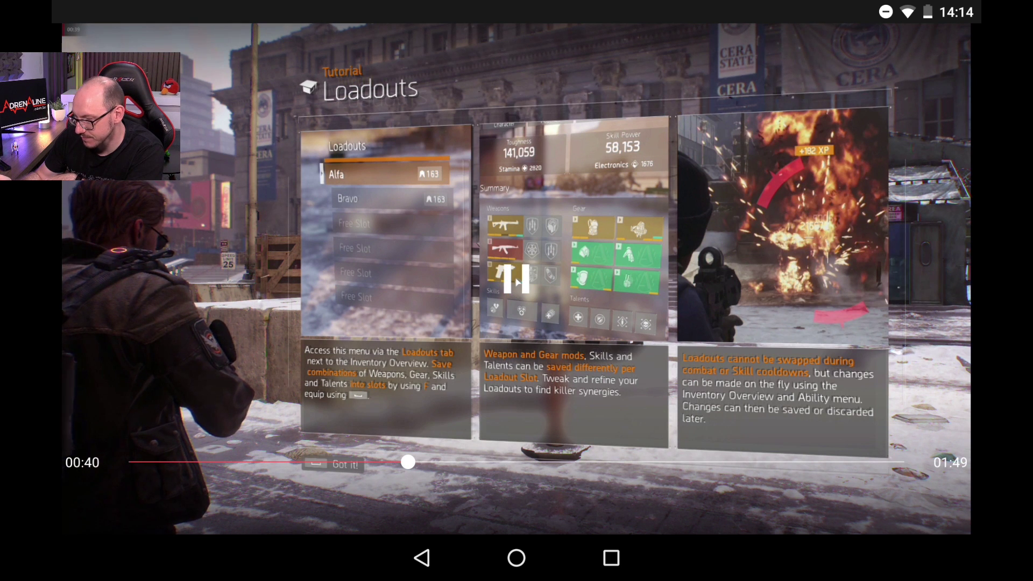
{"action": "left_click", "coordinate": [656, 462]}
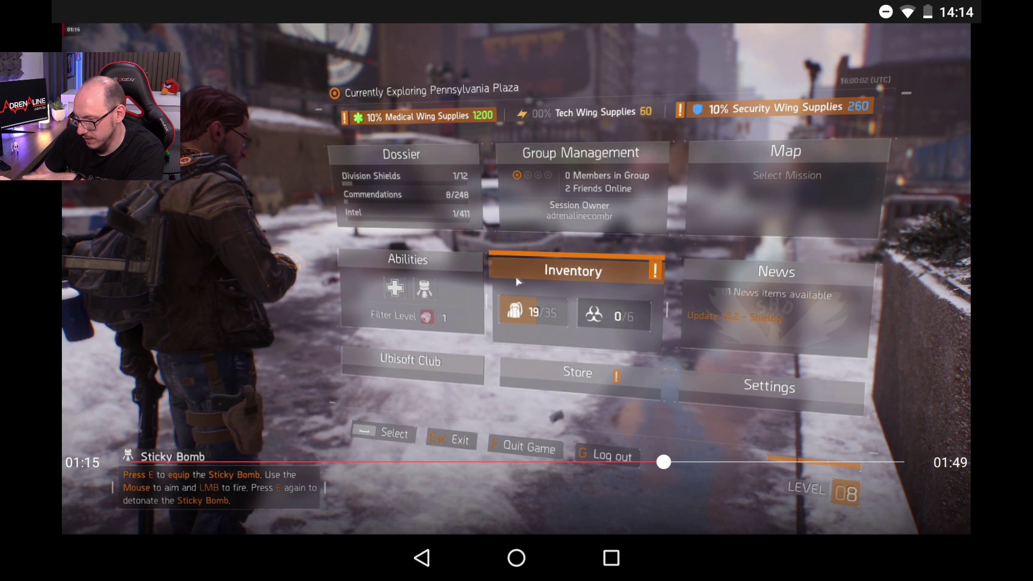
{"action": "left_click", "coordinate": [422, 558]}
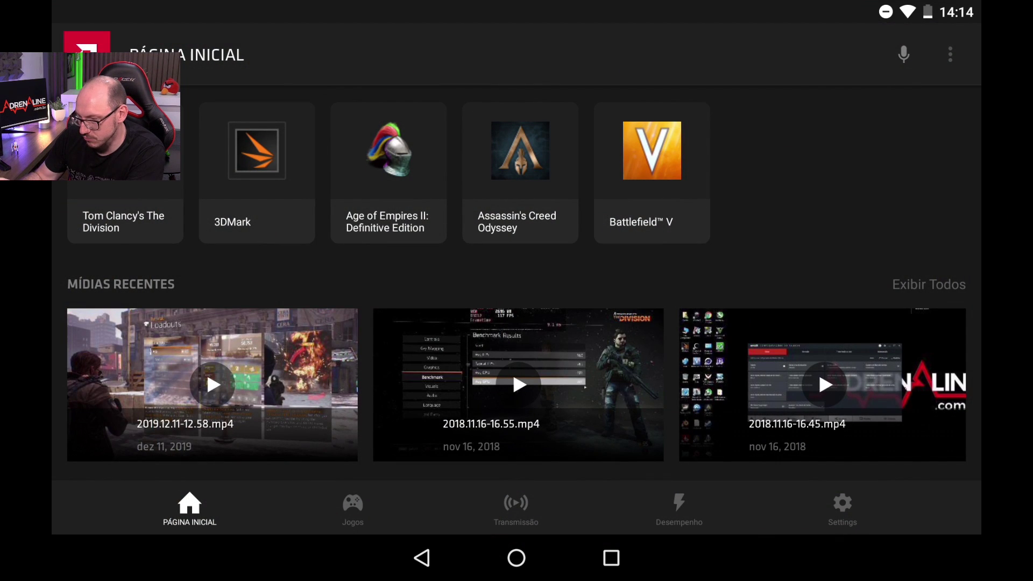
Review the PC's live performance metrics in AMD Link and open the tuning controls for the RX 5700 XT.
{"action": "left_click_drag", "start_coordinate": [819, 370], "coordinate": [818, 124]}
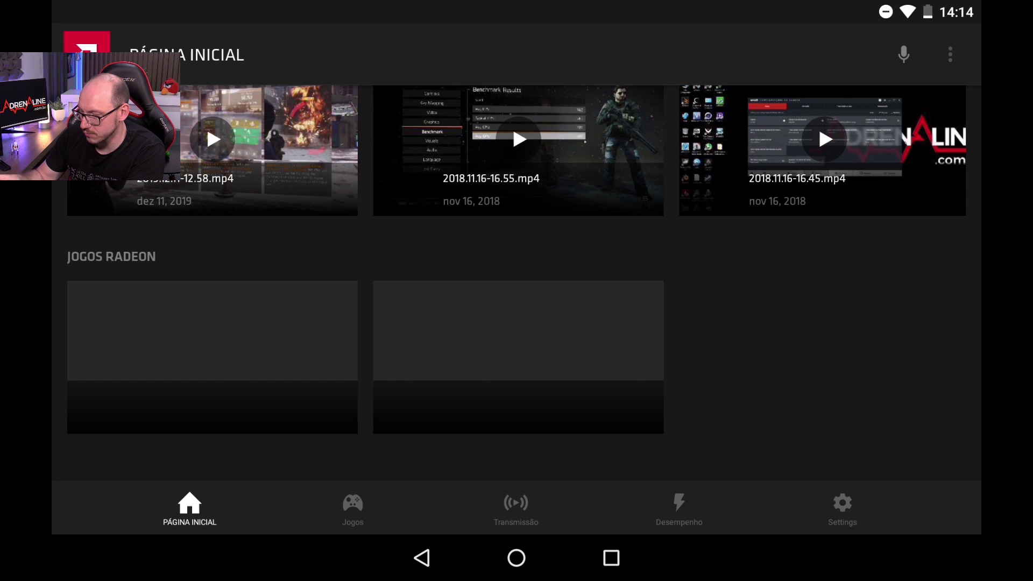
{"action": "left_click", "coordinate": [679, 509]}
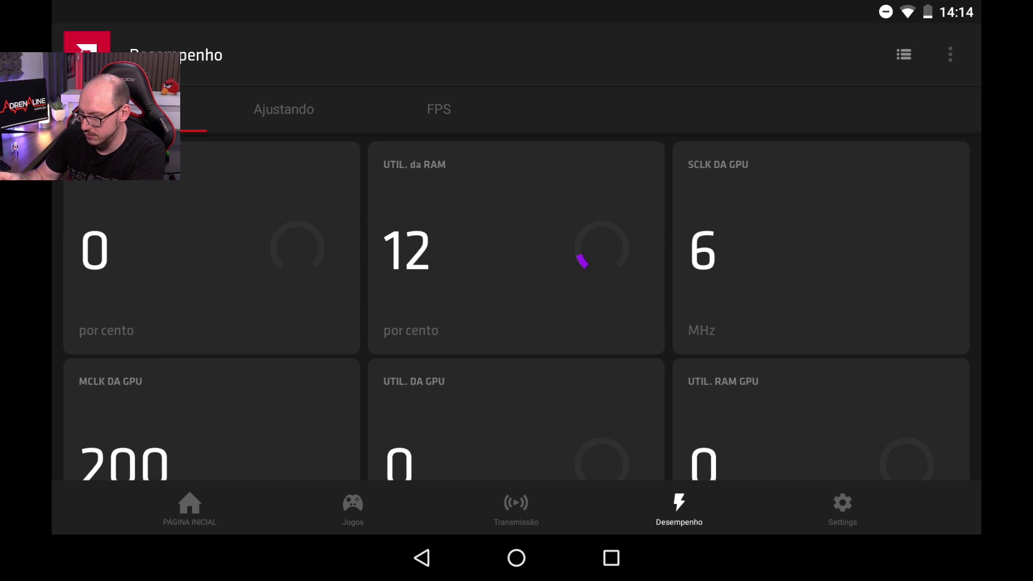
{"action": "scroll", "coordinate": [517, 307], "scroll_direction": "down", "scroll_amount": 2}
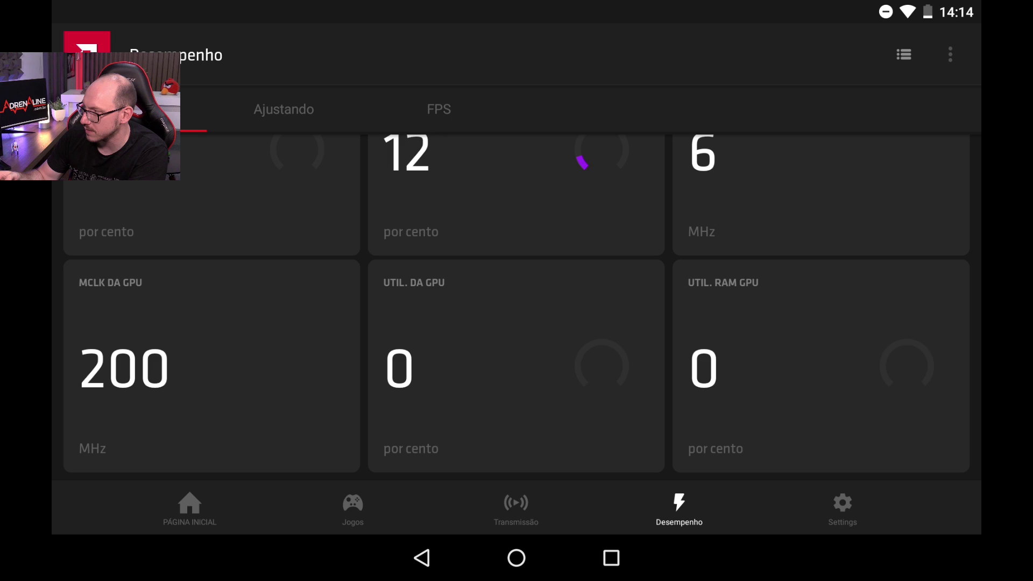
{"action": "scroll", "coordinate": [517, 307], "scroll_direction": "up", "scroll_amount": 2}
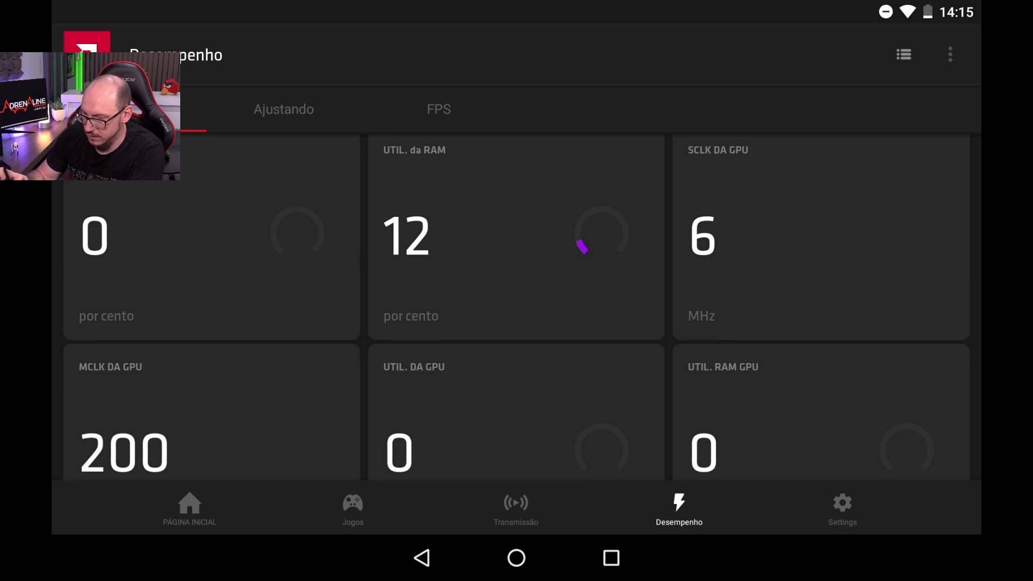
{"action": "left_click", "coordinate": [283, 109]}
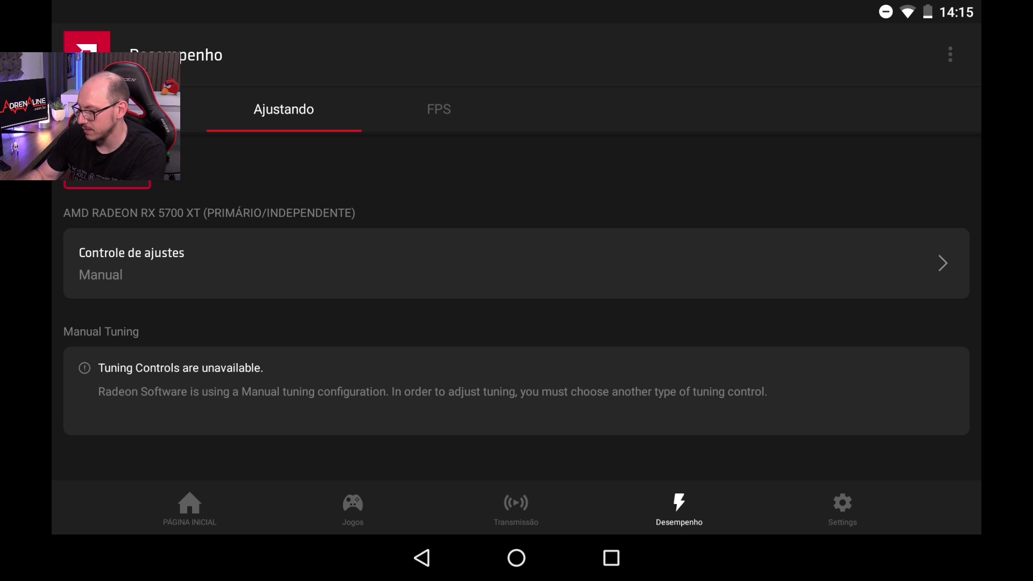
View the FPS capture page under performance, and look through the list of AMD Link settings categories.
{"action": "left_click", "coordinate": [439, 109]}
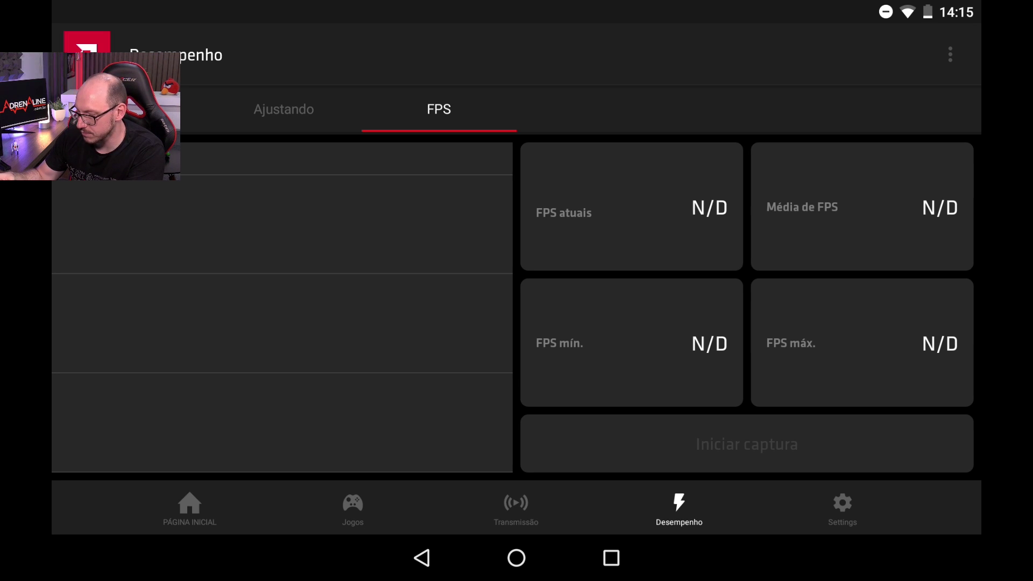
{"action": "left_click", "coordinate": [189, 508]}
{"action": "left_click", "coordinate": [843, 508]}
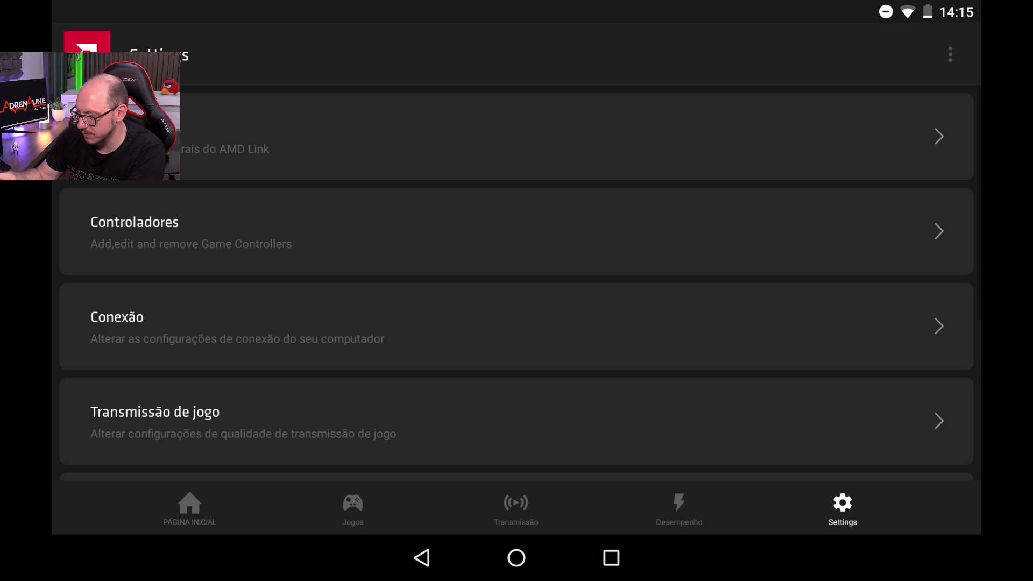
{"action": "scroll", "coordinate": [516, 285], "scroll_direction": "down", "scroll_amount": 5}
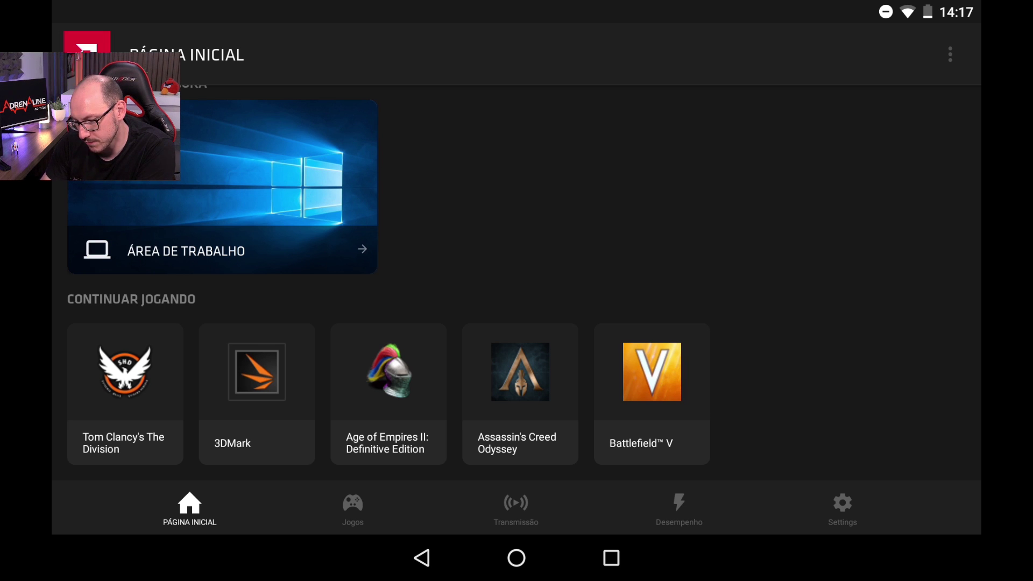
Launch Assassin's Creed Odyssey from the recently played games and stream it to the tablet.
{"action": "left_click", "coordinate": [520, 394]}
{"action": "left_click", "coordinate": [709, 303]}
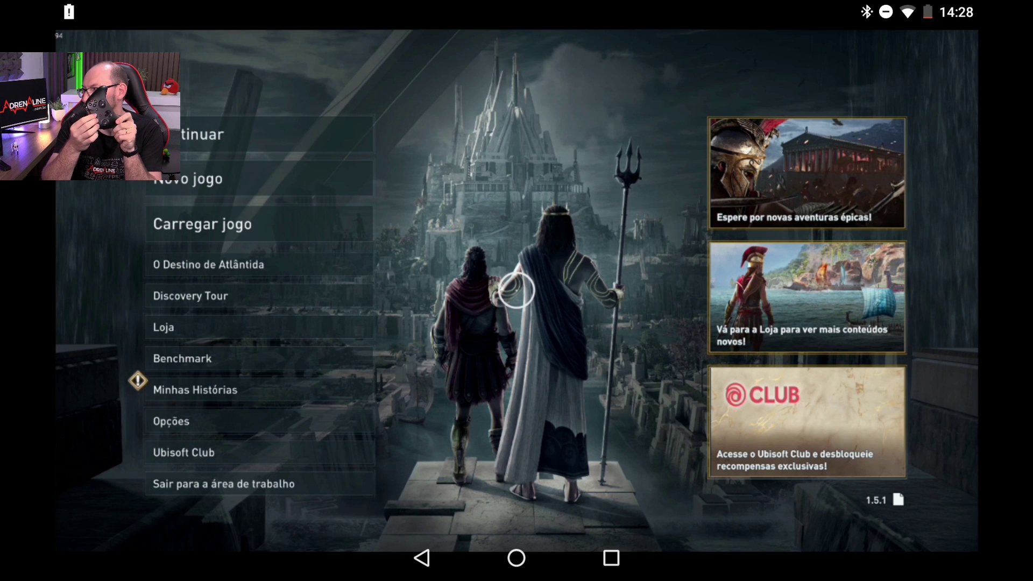
Leave the game stream for the Android home screen and reopen AMD Link from the list of installed apps.
{"action": "key", "text": "Home"}
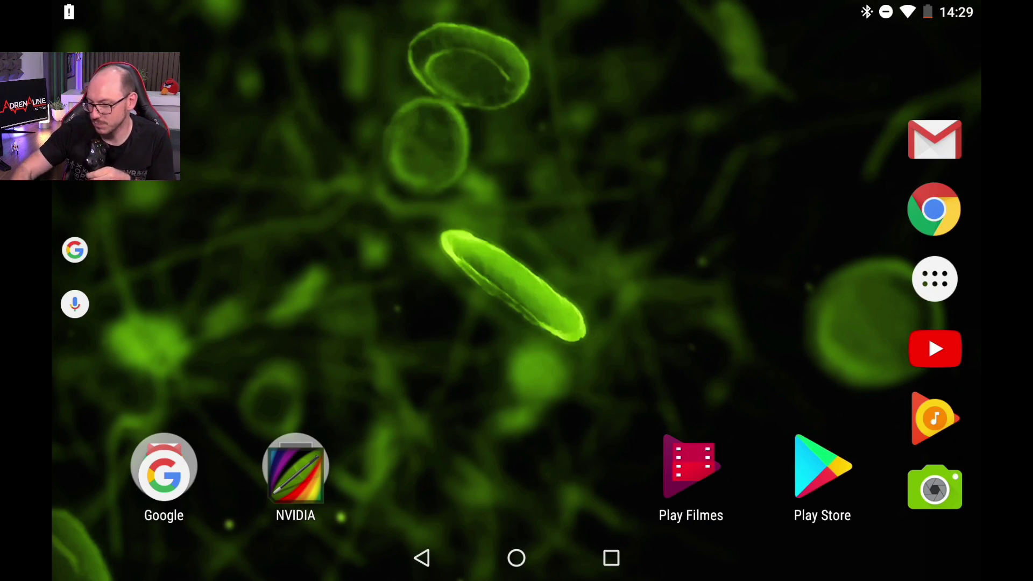
{"action": "left_click_drag", "start_coordinate": [673, 291], "coordinate": [377, 291]}
{"action": "left_click", "coordinate": [935, 278]}
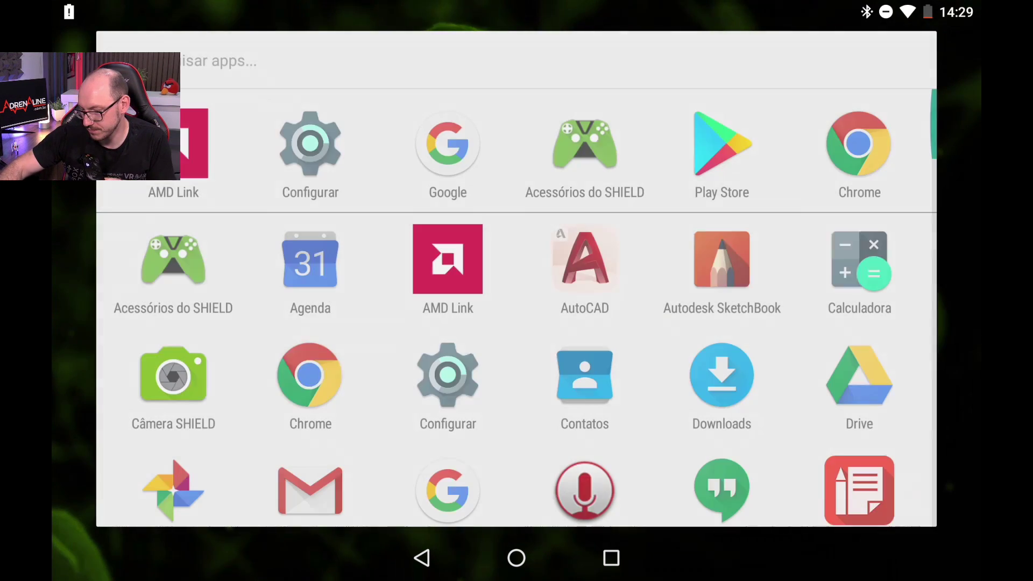
{"action": "left_click", "coordinate": [174, 144]}
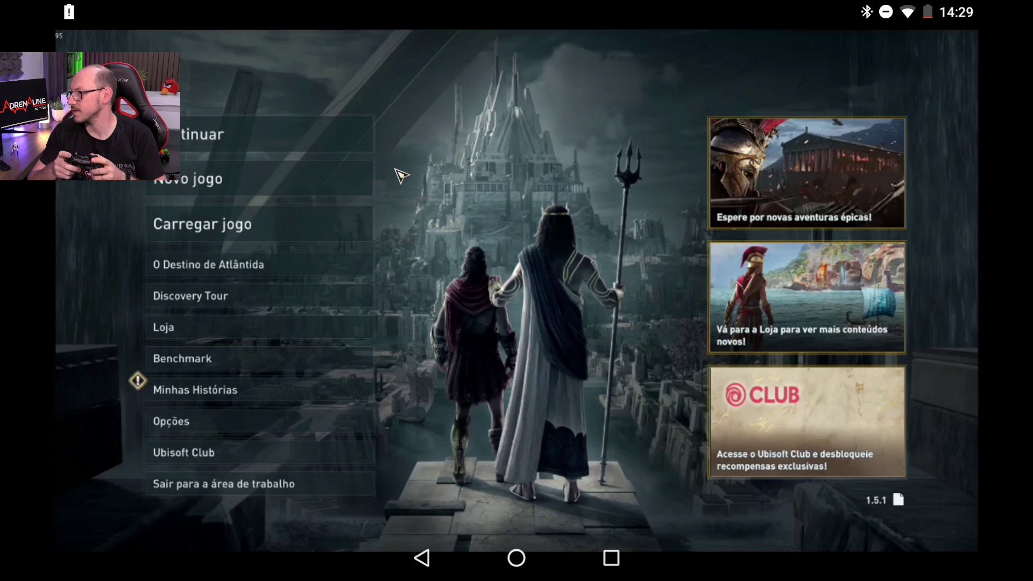
Load the saved game Salvamento manual 1 of Um Encontro Tóxico, dated 14 December 2018, from the main menu.
{"action": "left_click", "coordinate": [394, 167]}
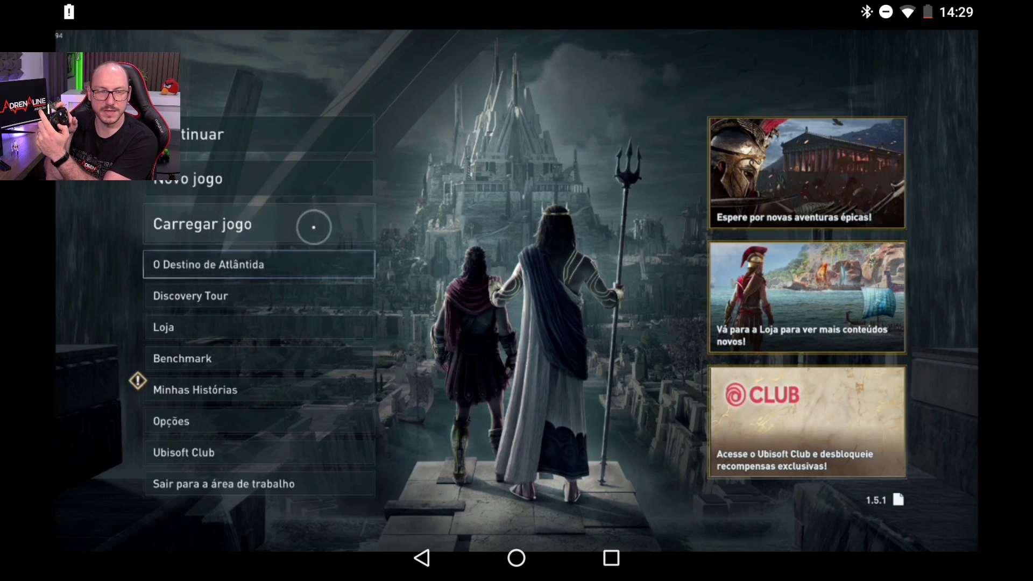
{"action": "left_click", "coordinate": [279, 223]}
{"action": "scroll", "coordinate": [280, 325], "scroll_direction": "down", "scroll_amount": 6}
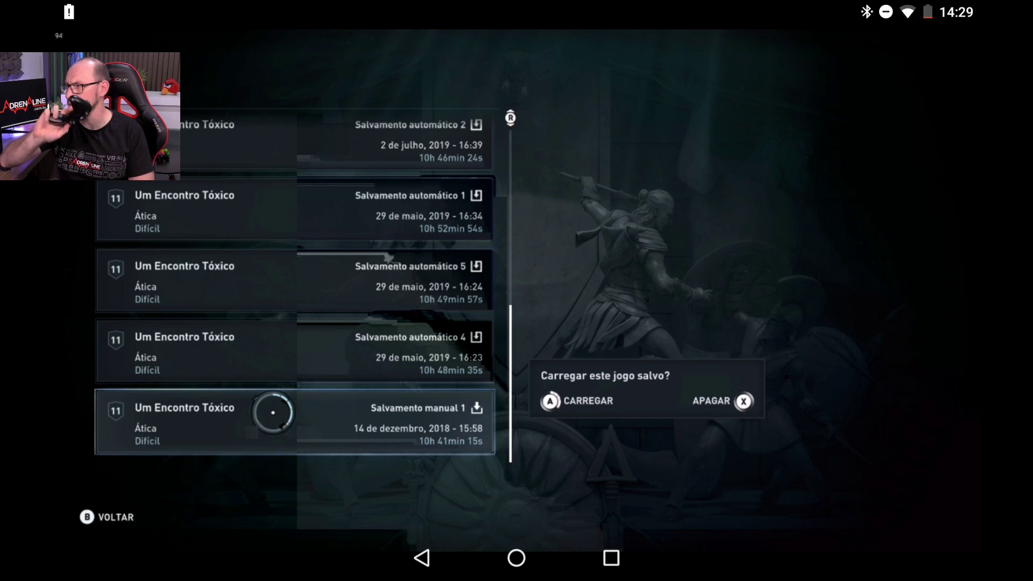
{"action": "left_click", "coordinate": [273, 412]}
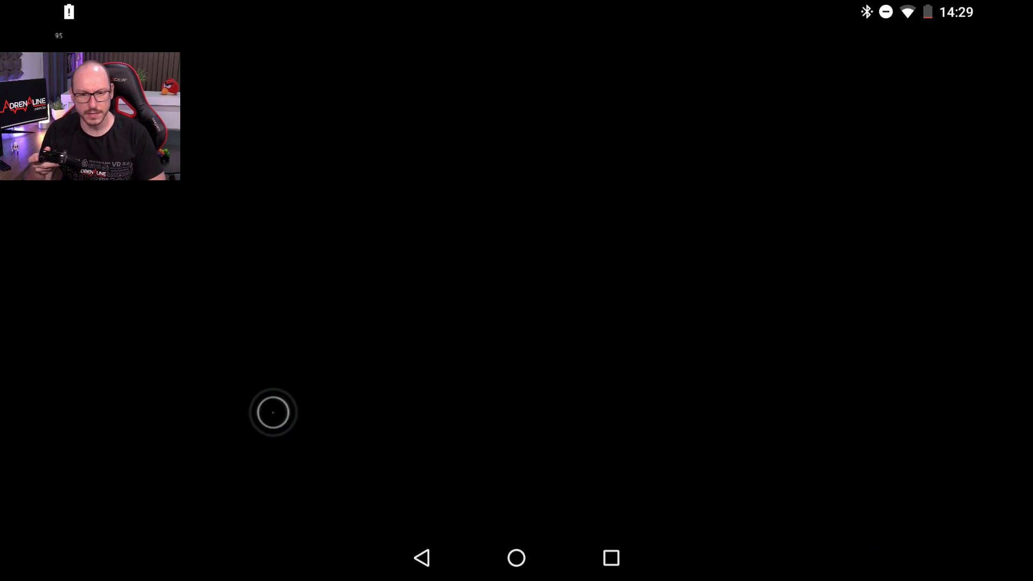